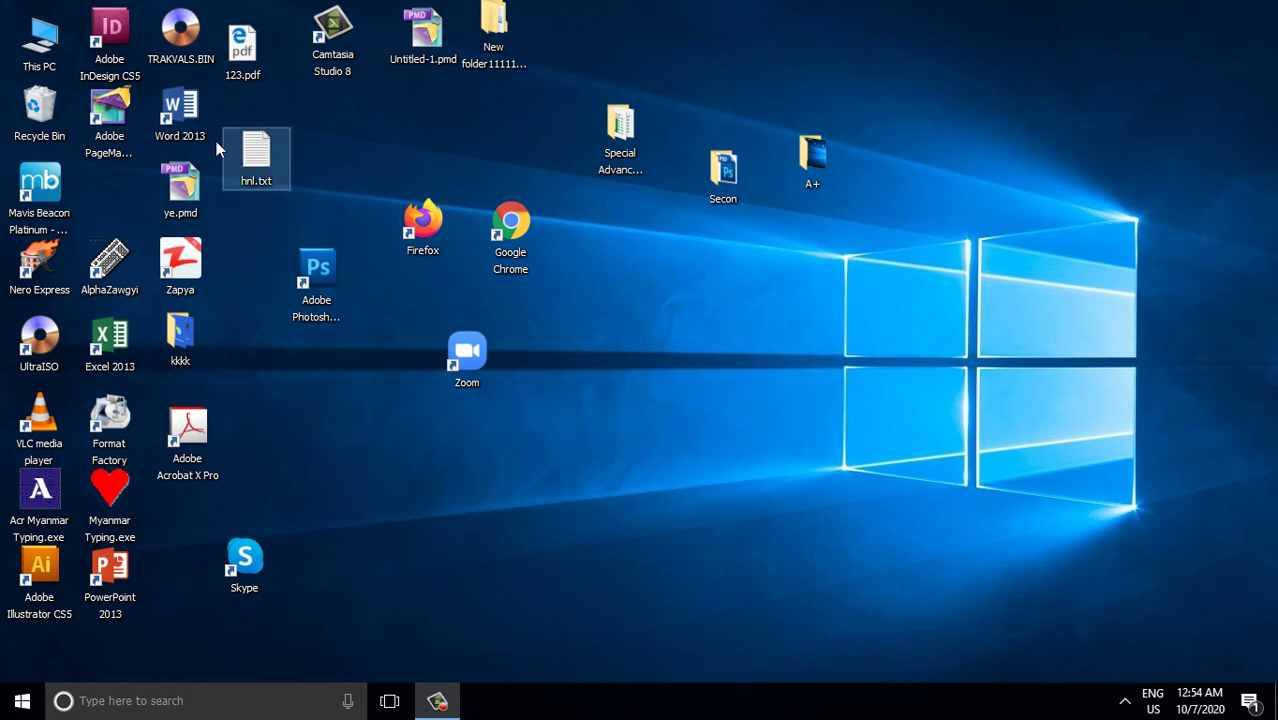
Launch Word 2013 and start a blank document with the Navigation pane closed
double_click(184, 114)
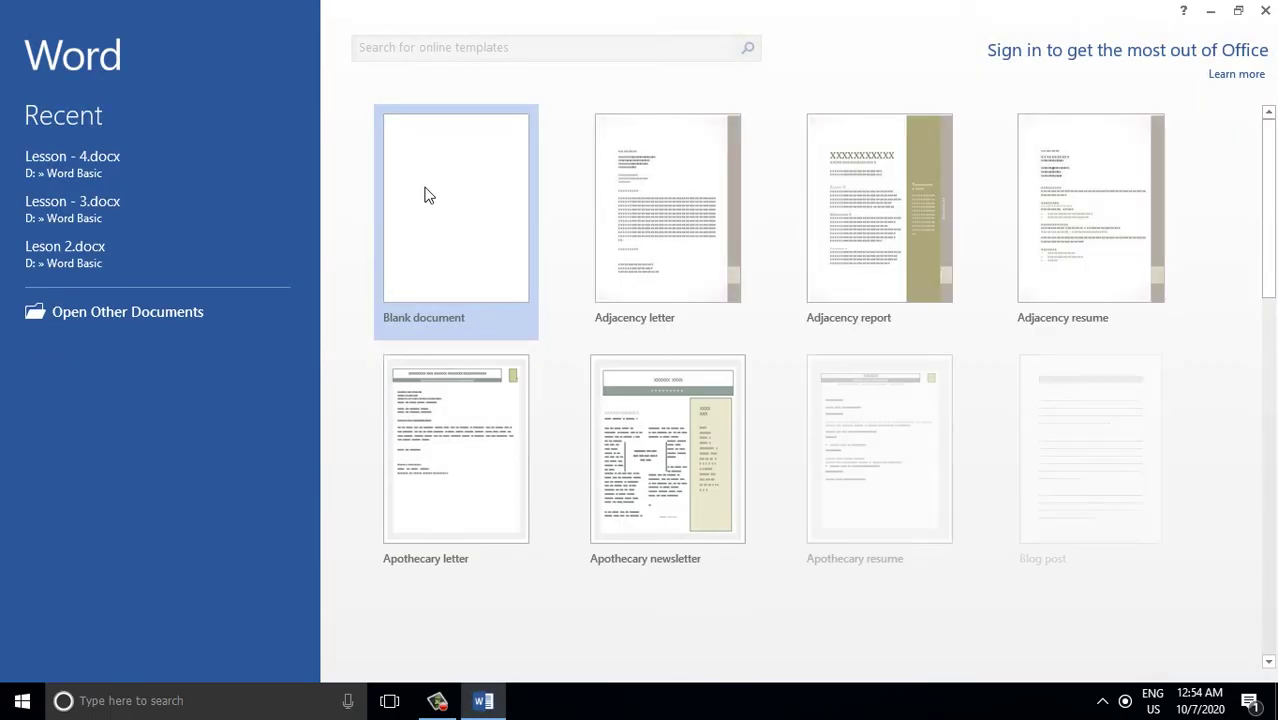
left_click(425, 194)
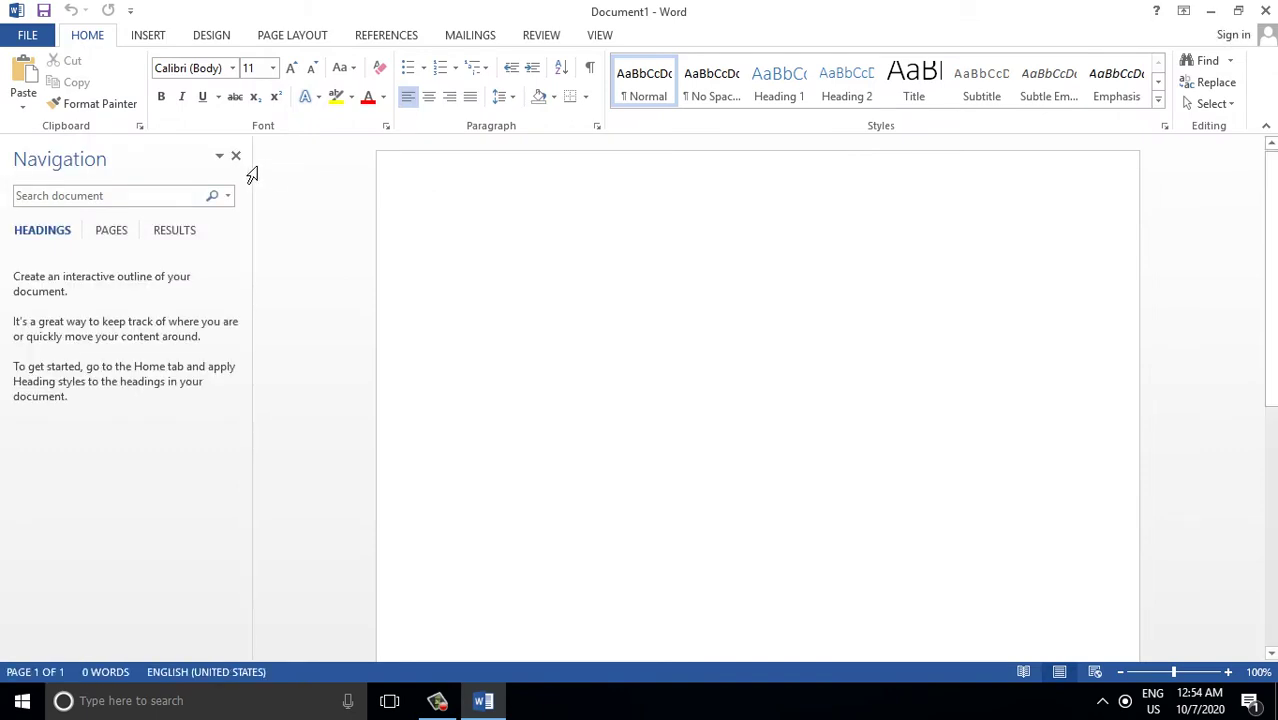
left_click(235, 156)
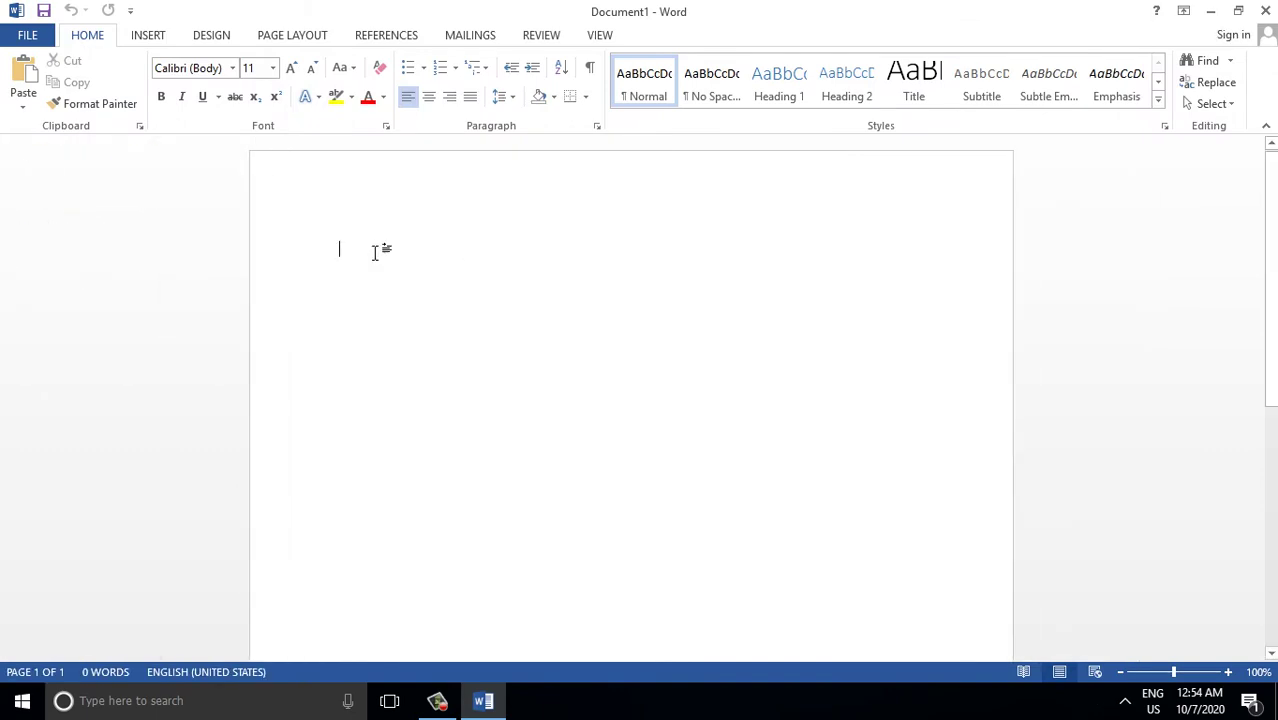
Zoom the page in to 140%
scroll(372, 250, "up", 2, "ctrl")
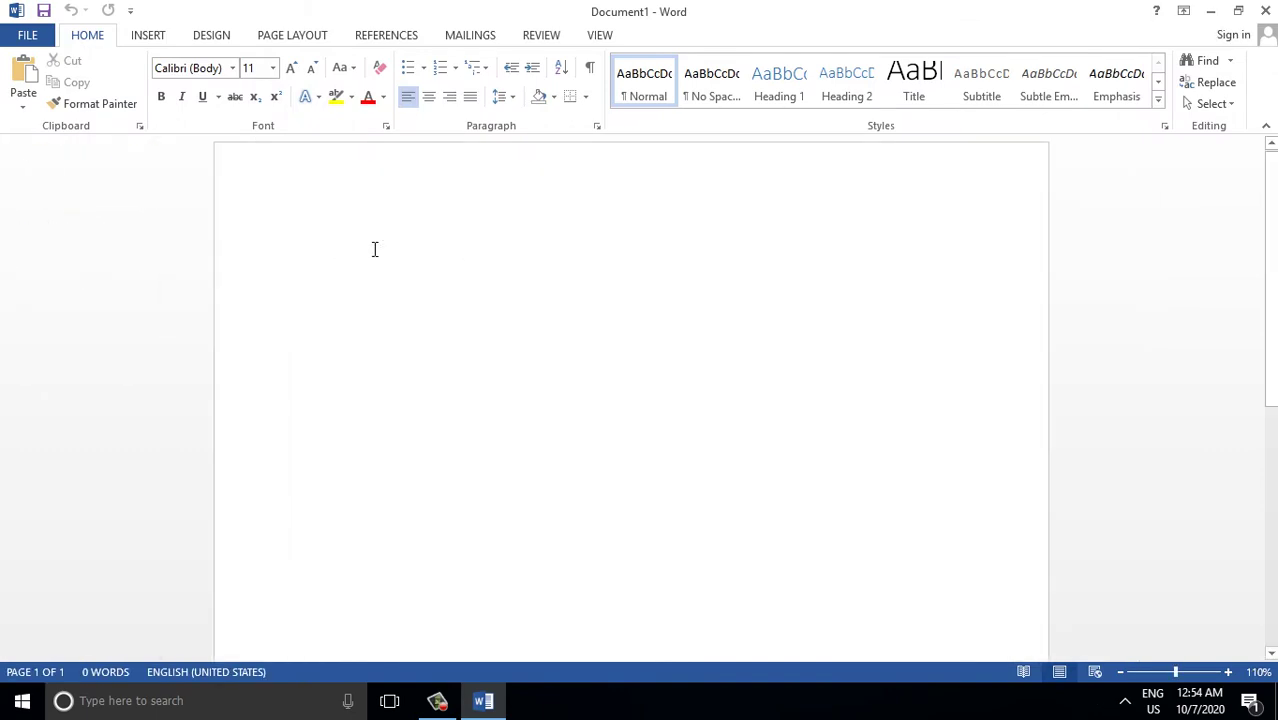
scroll(369, 249, "up", 1, "ctrl")
scroll(369, 249, "up", 1, "ctrl")
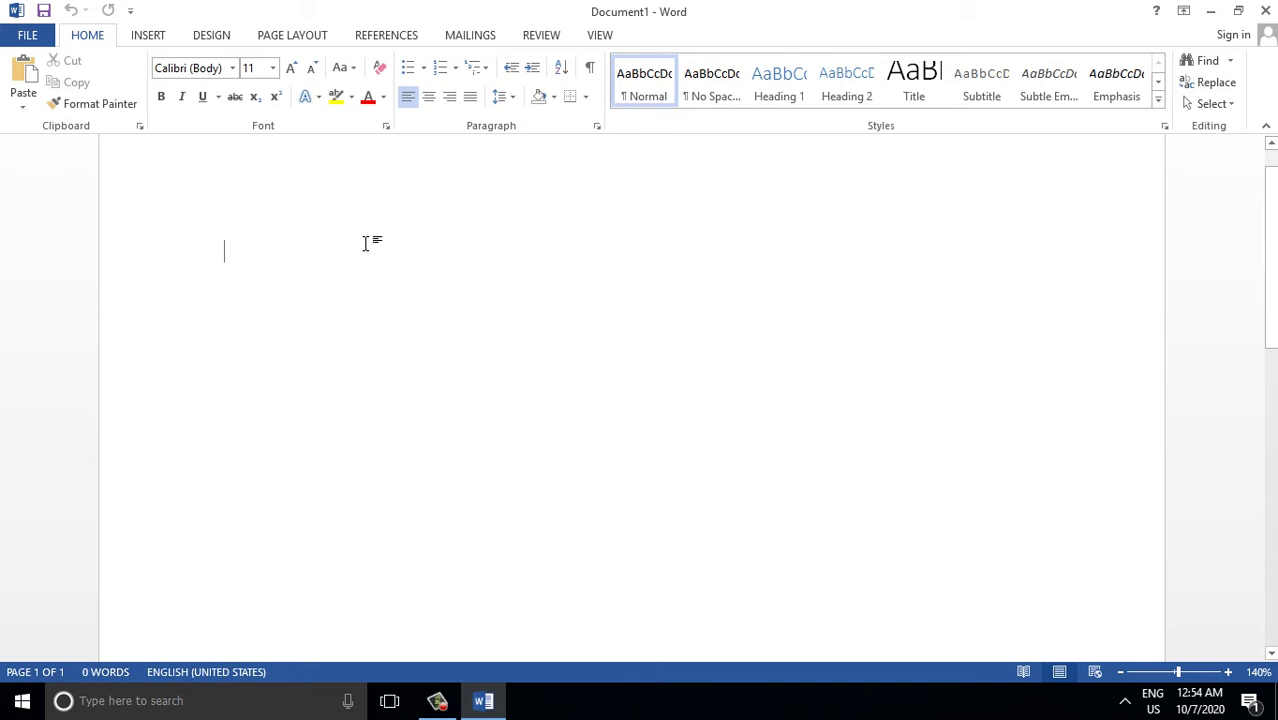
Enter 1000000.50, 1000000, 100000, 10000 and 1000 on separate lines, ending in the 10000 line
type("10")
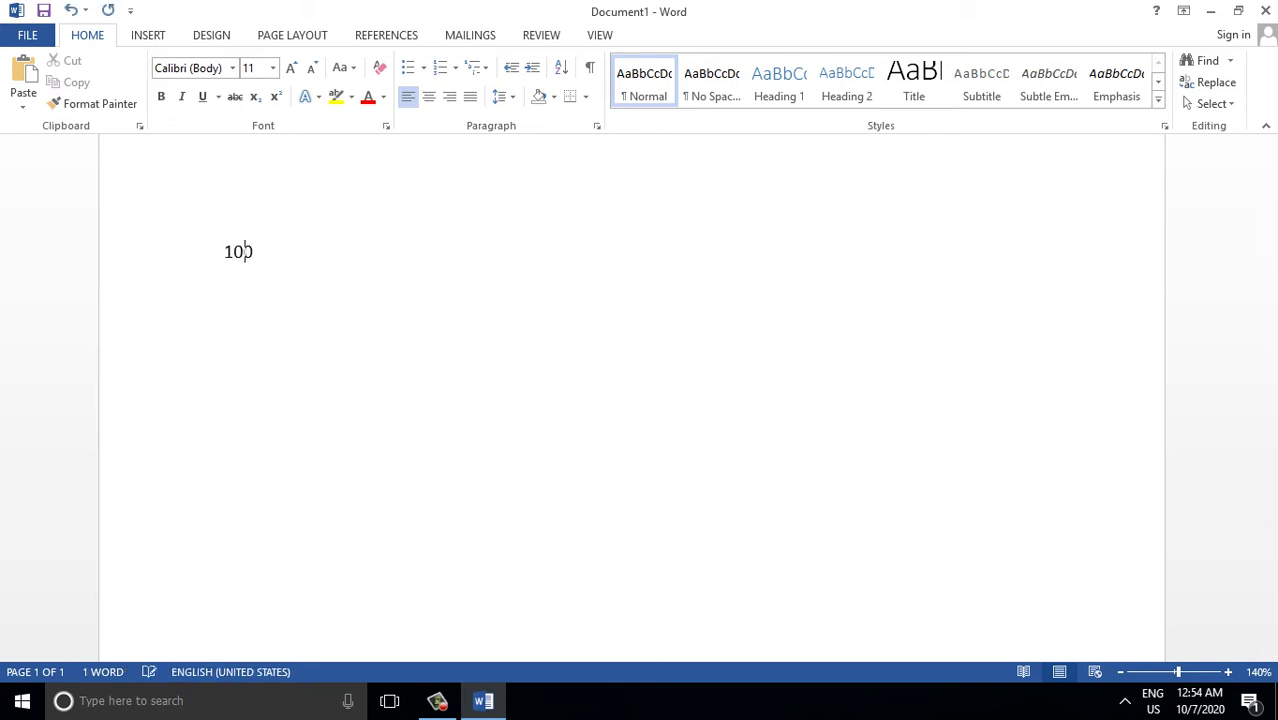
type("0000")
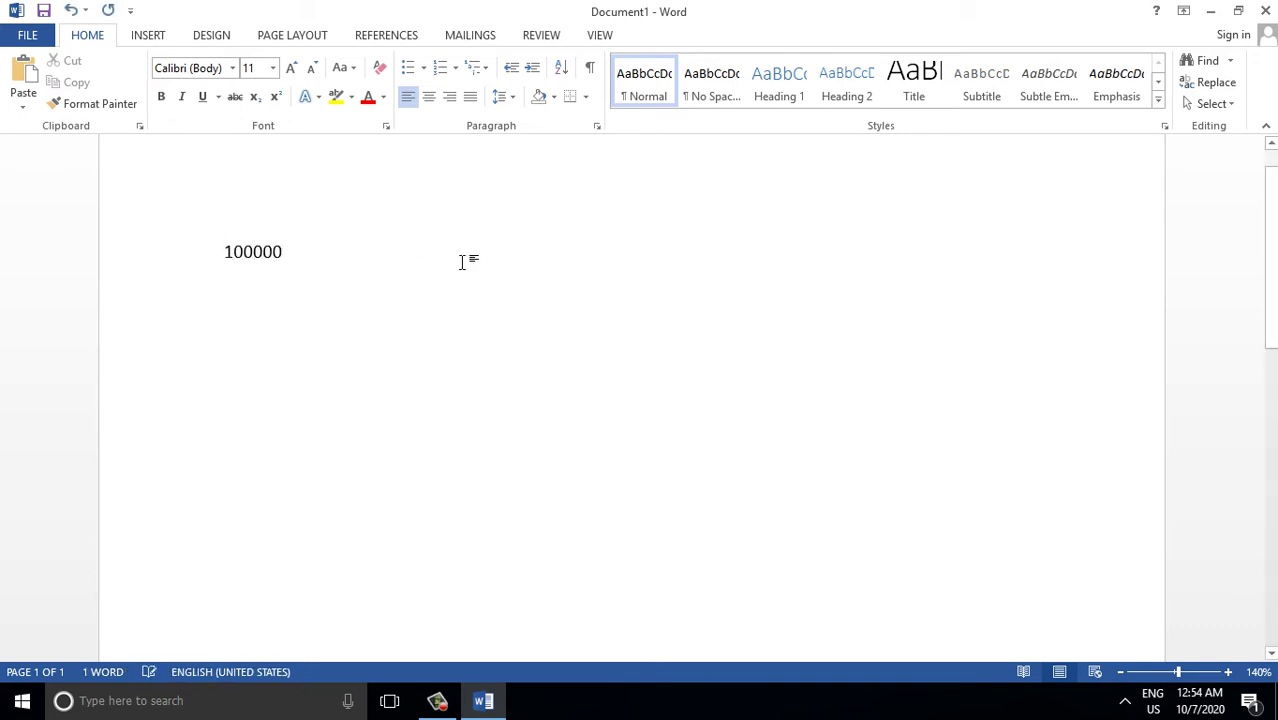
type("0.")
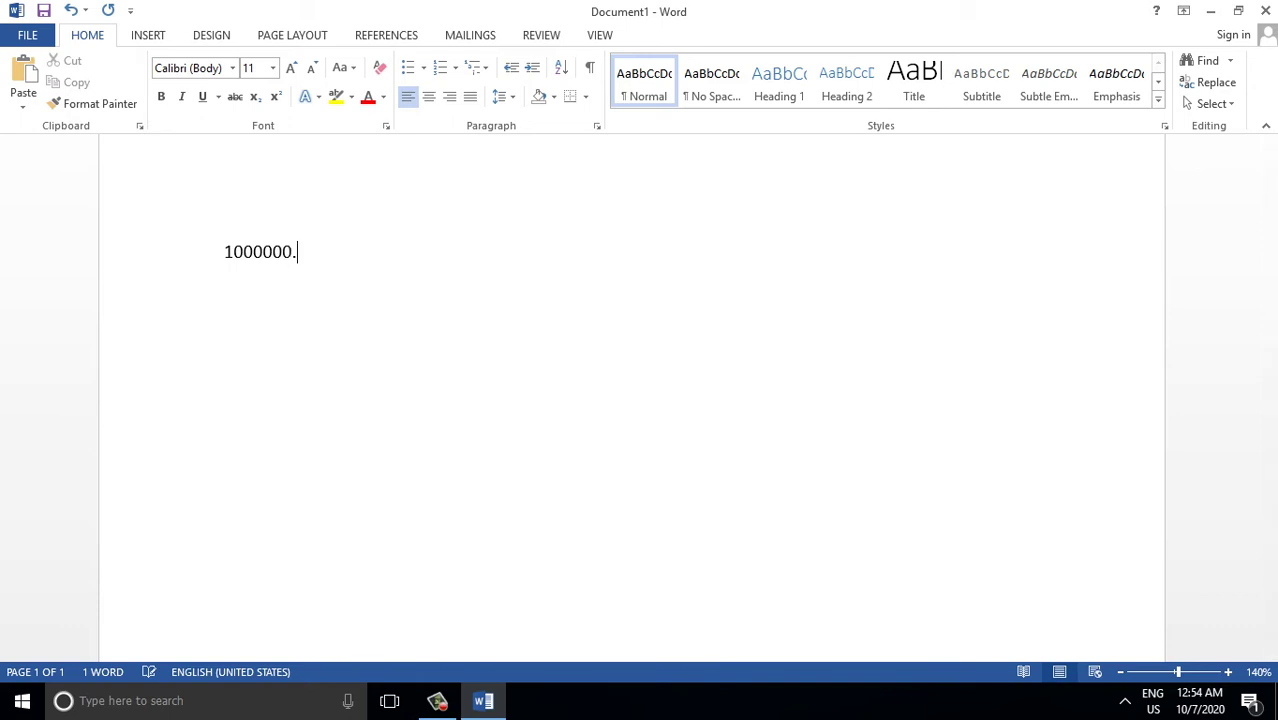
type("50 1")
type("00")
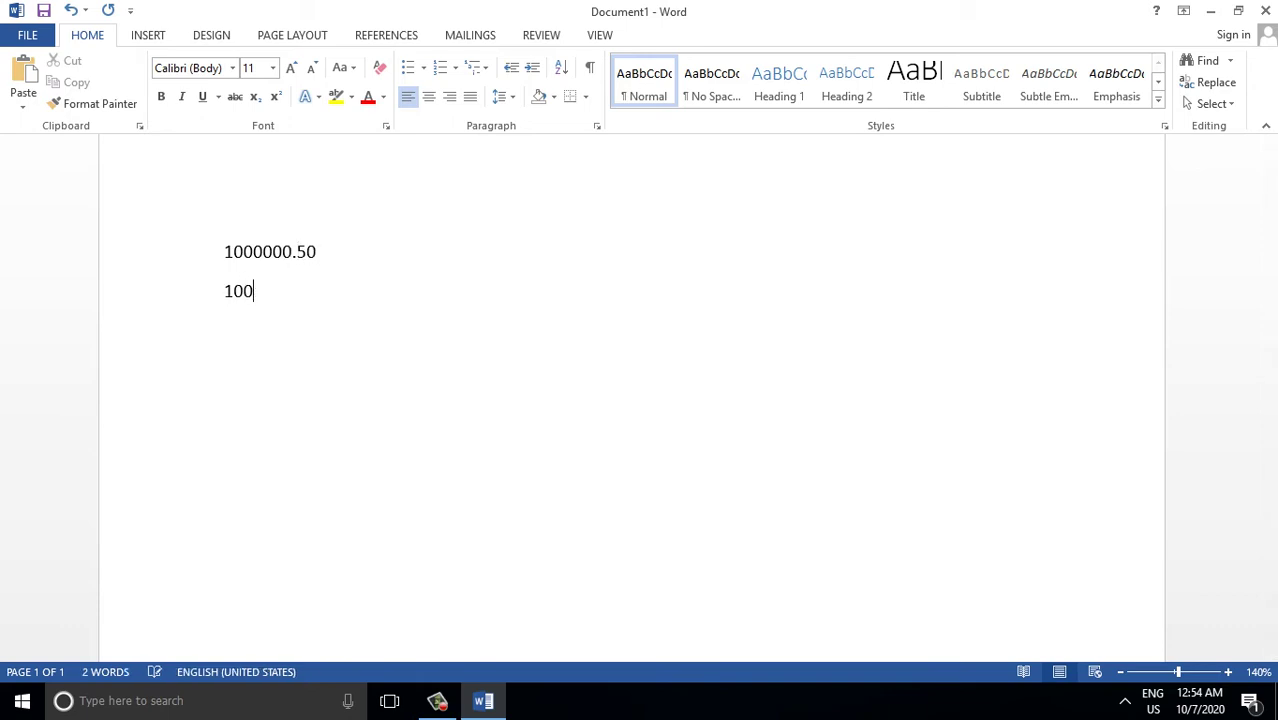
type("00")
type("0")
type("0")
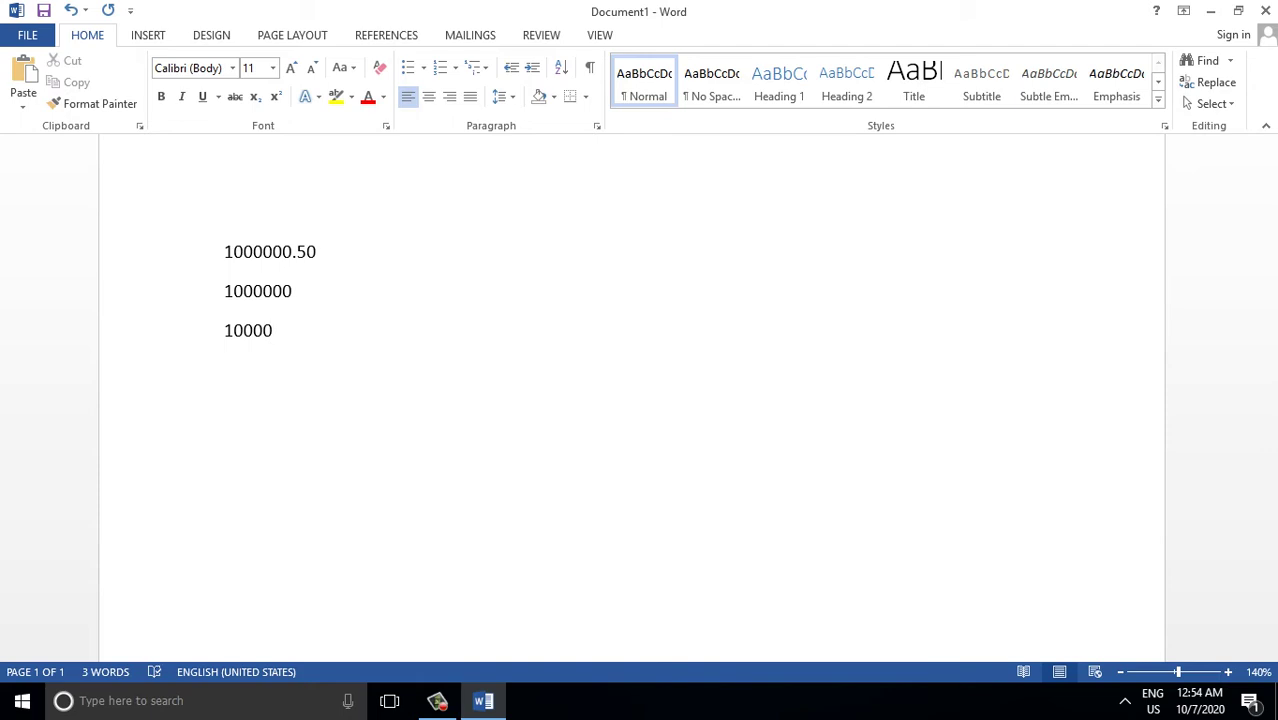
type(" 100000 ")
type("10000 ")
type("1000")
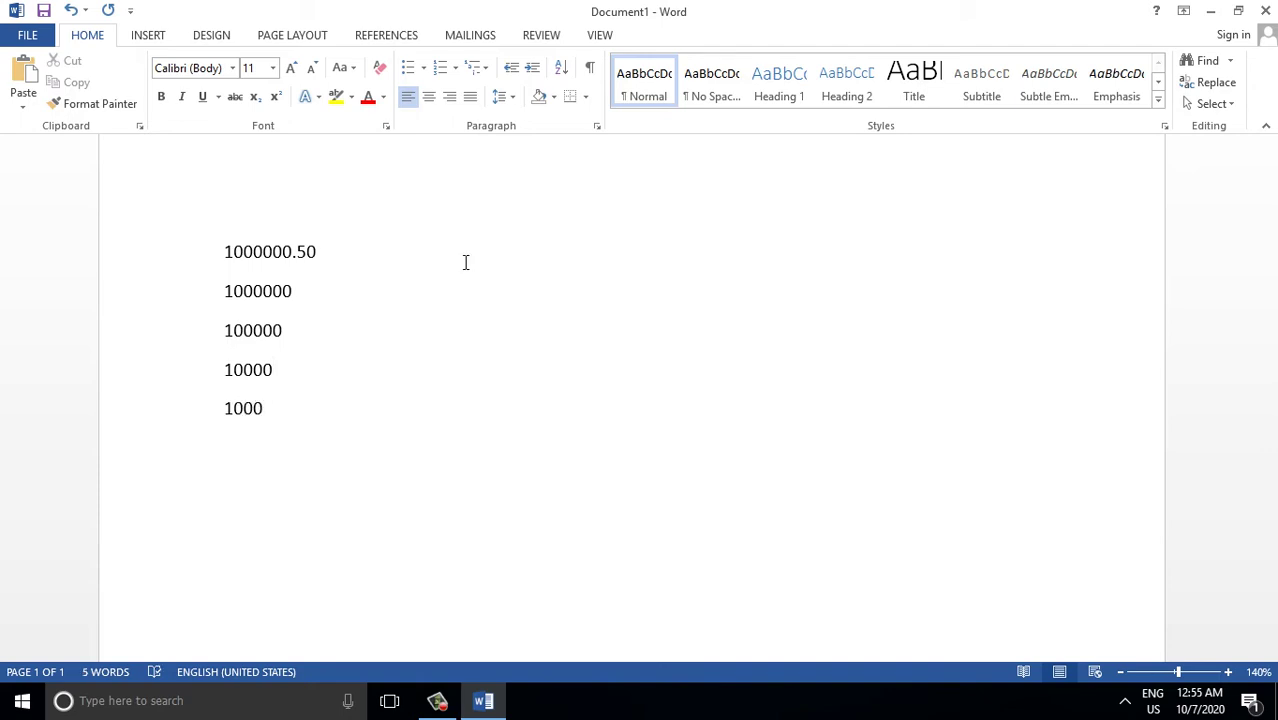
left_click(264, 406)
Turn on the Ruler option in the VIEW tab's Show group
left_click(602, 40)
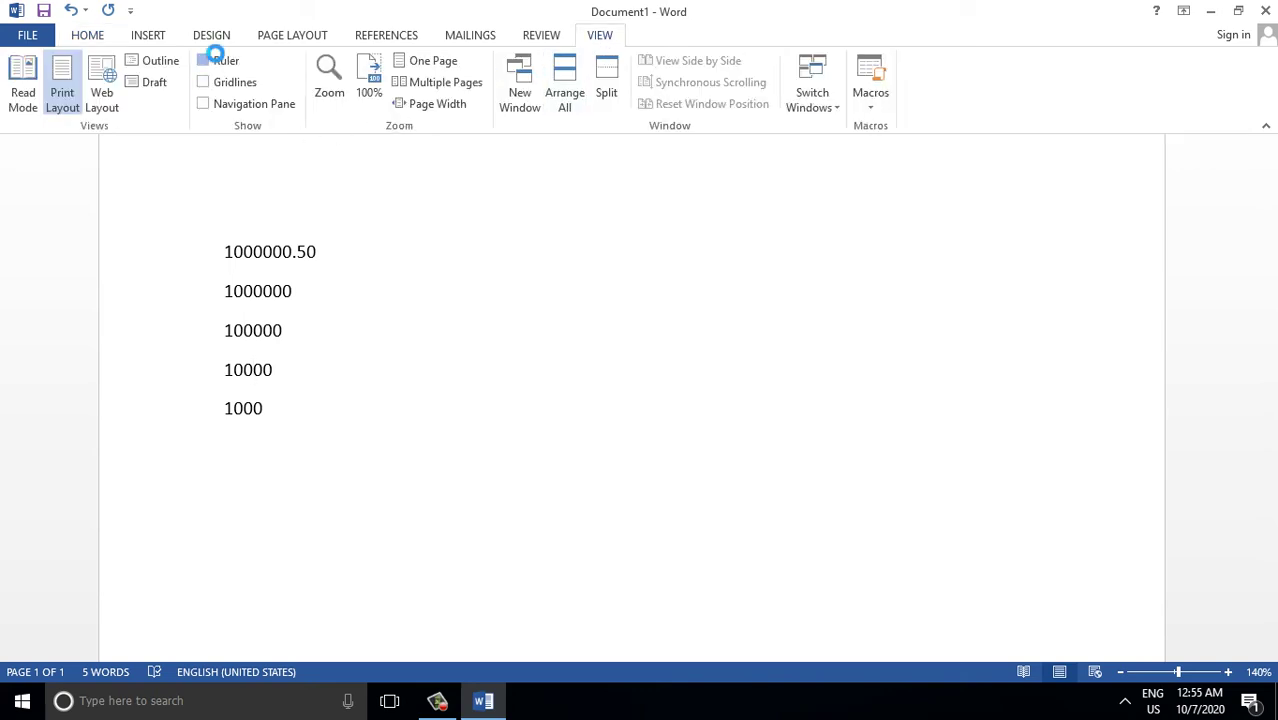
left_click(205, 60)
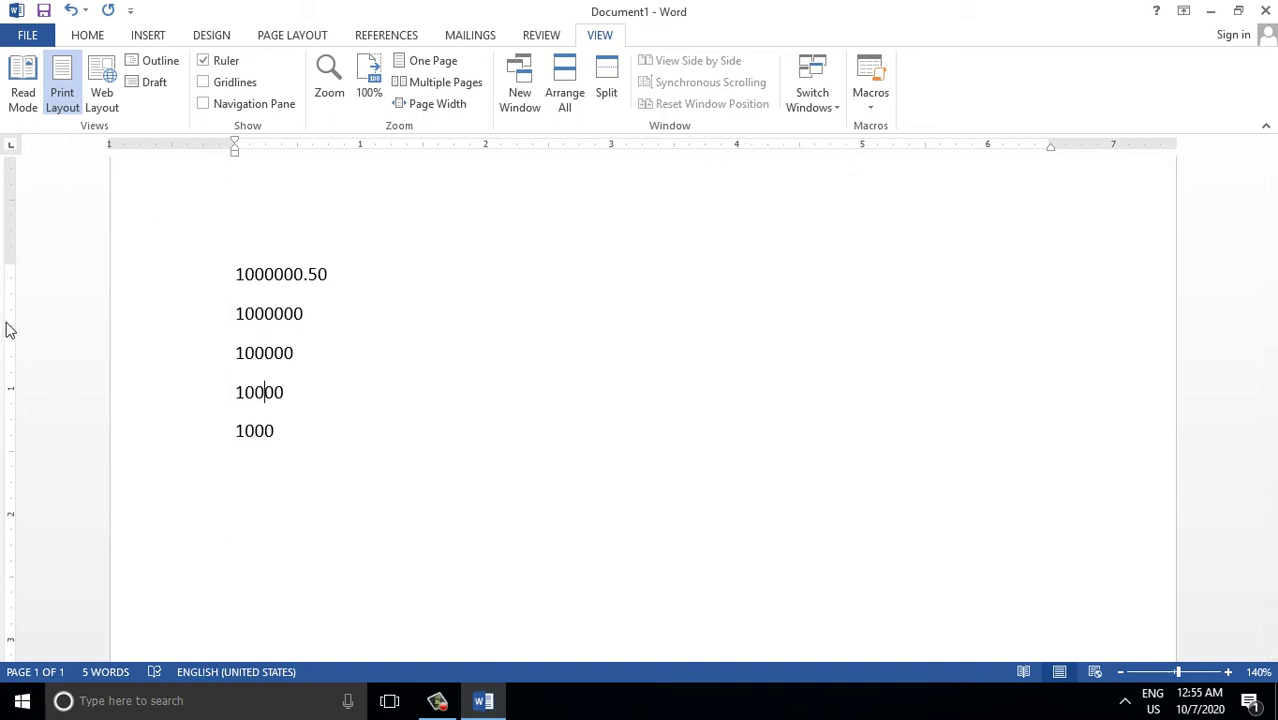
left_click(5, 477)
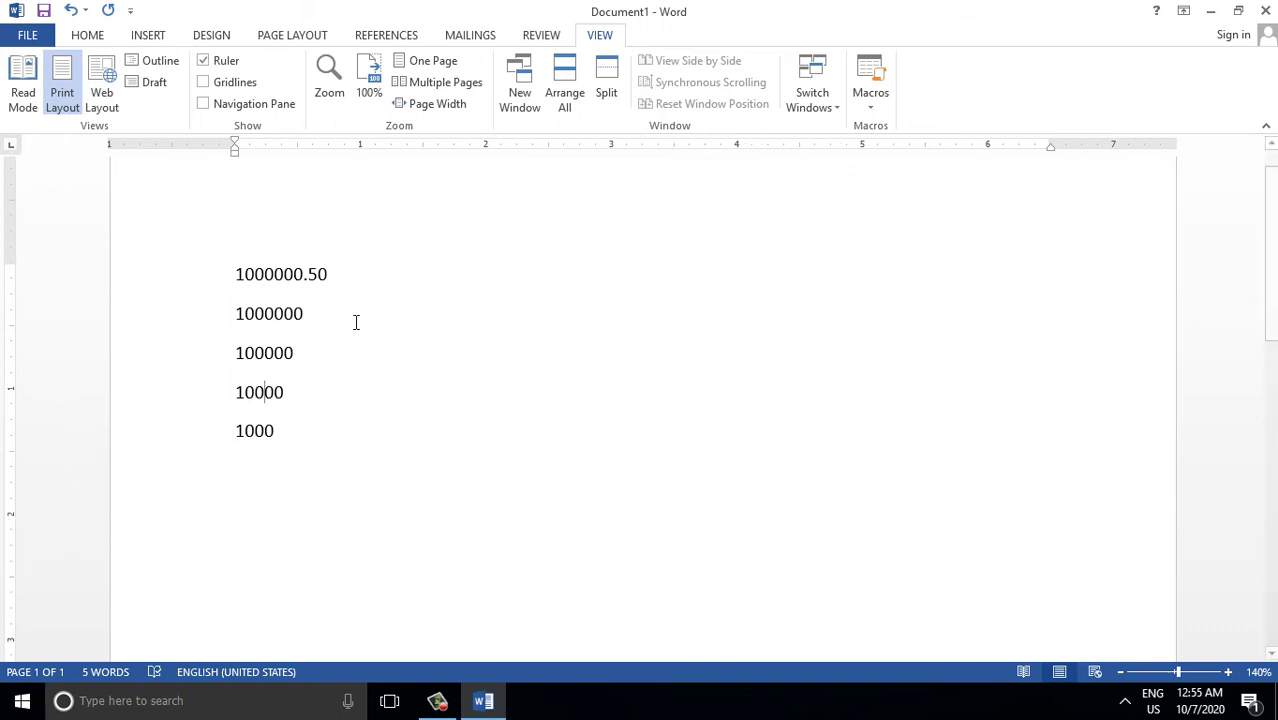
left_click(500, 174)
left_click_drag(1274, 214, 1274, 195)
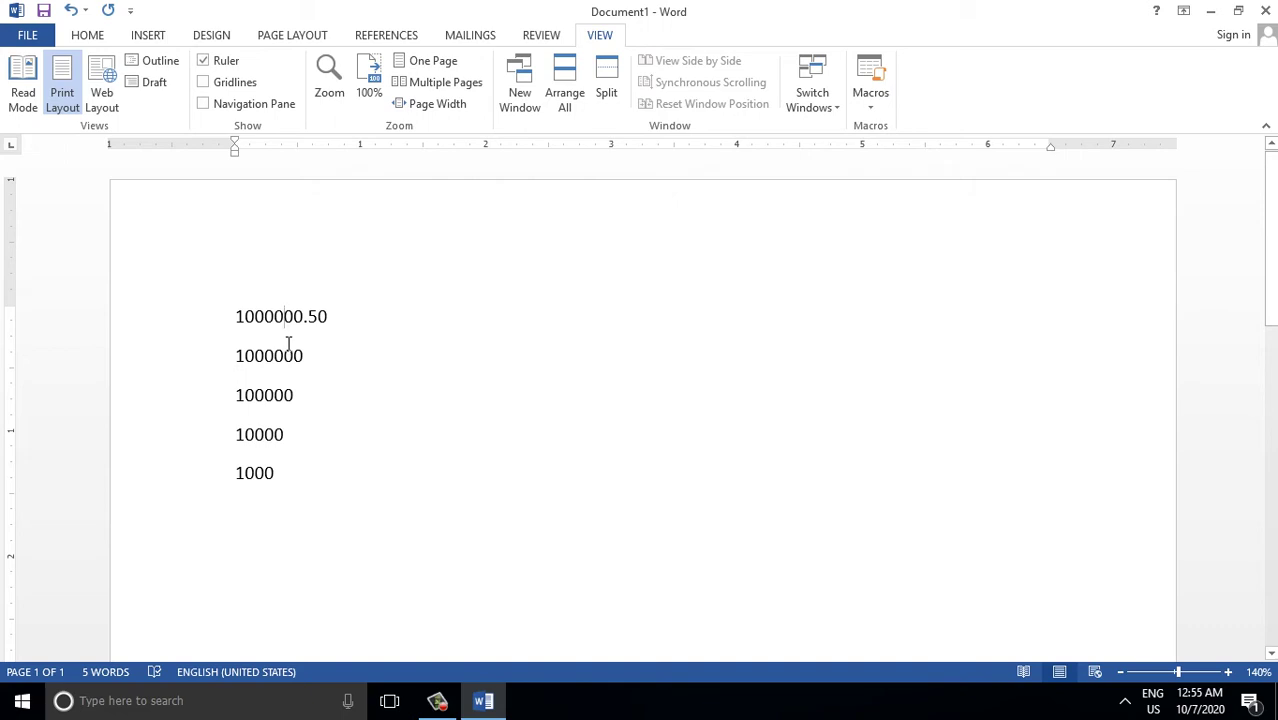
Cycle the tab selector through Center, Right, Decimal, Bar, First Line Indent and Hanging Indent
left_click(11, 148)
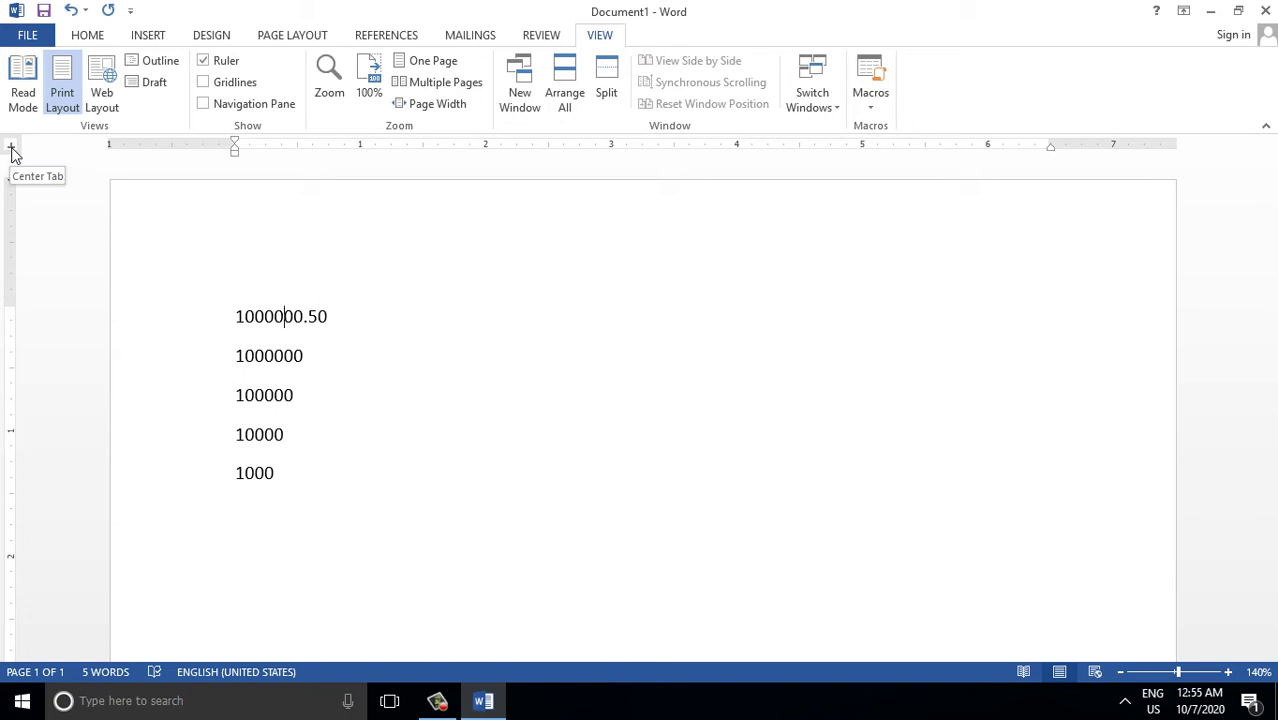
left_click(11, 149)
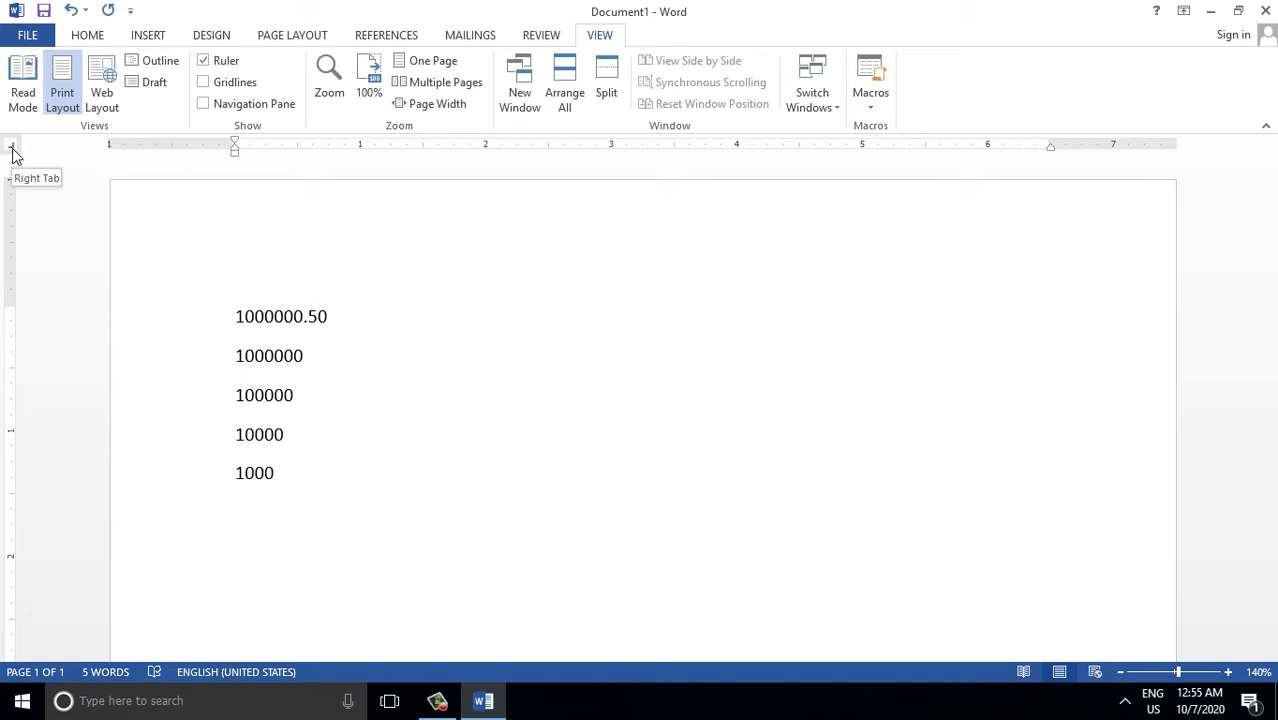
left_click(11, 149)
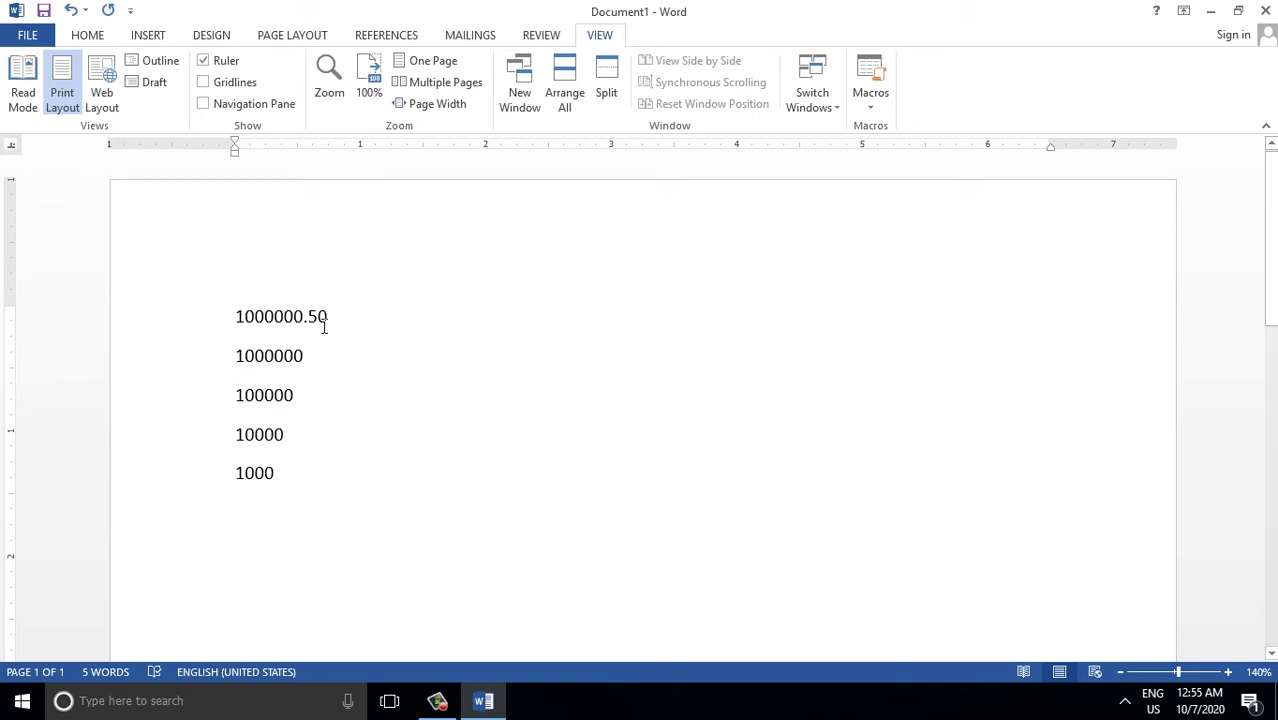
left_click(13, 148)
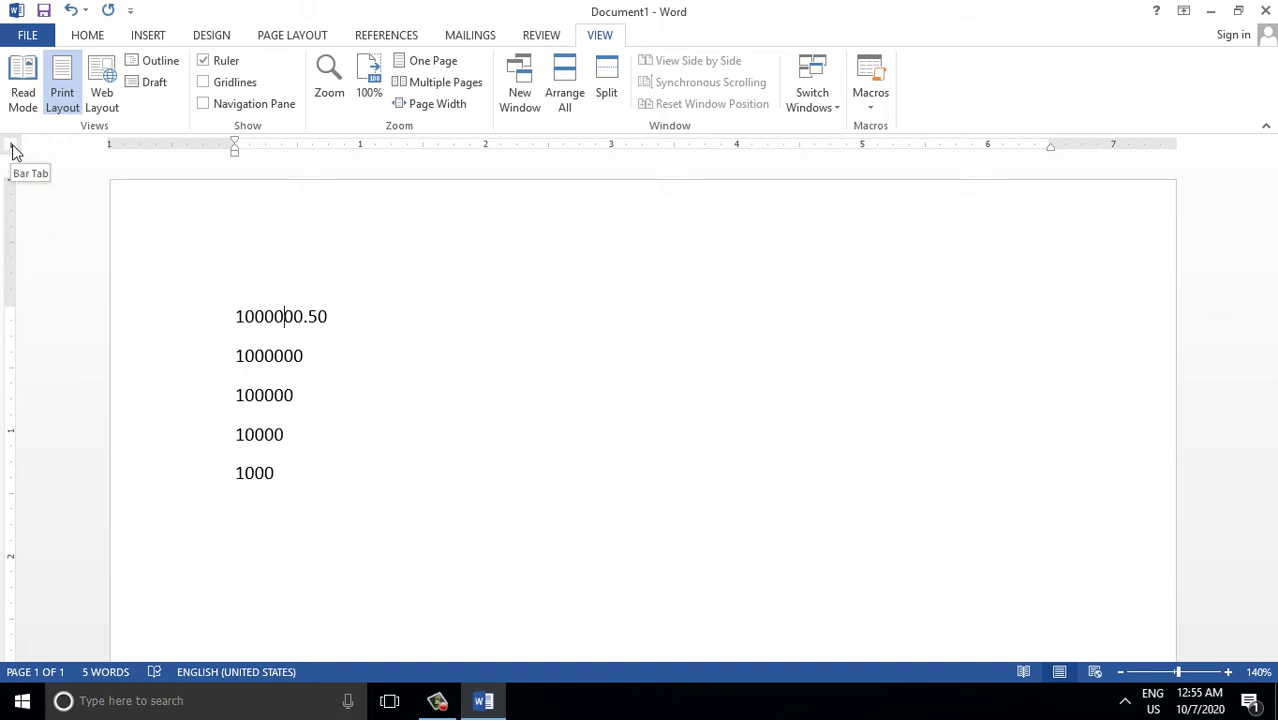
left_click(13, 148)
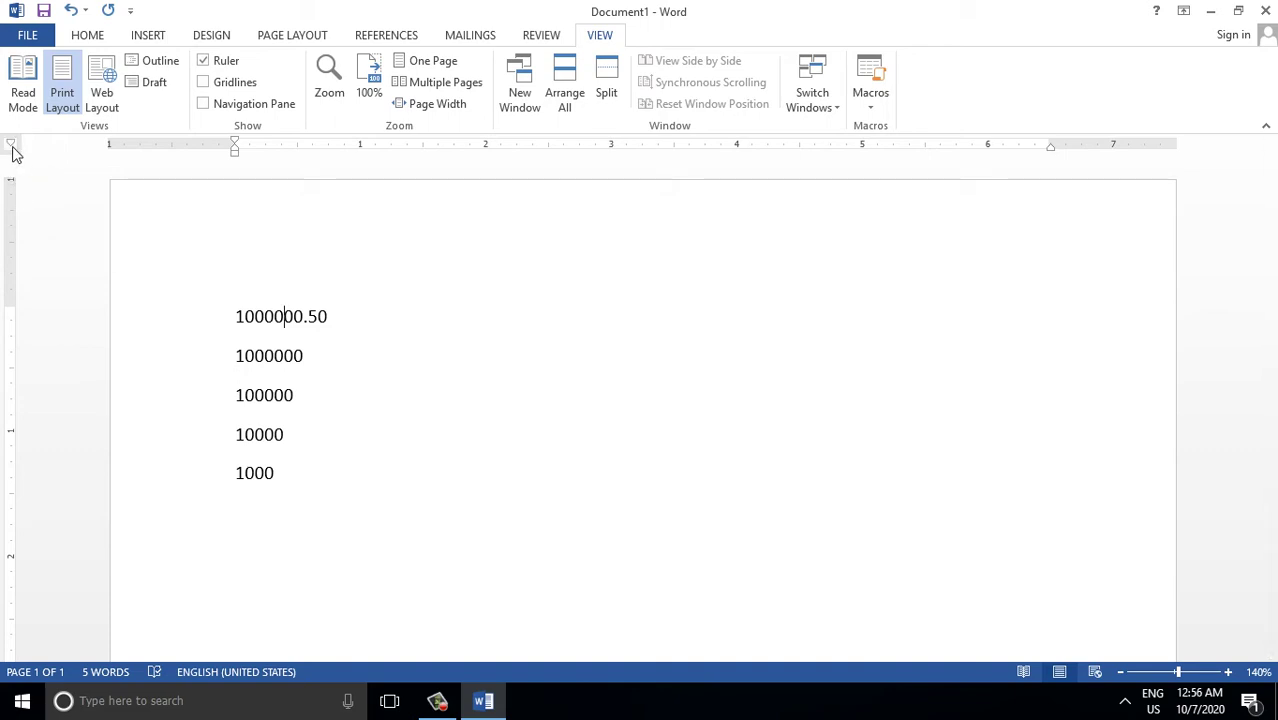
left_click(12, 148)
left_click(12, 148)
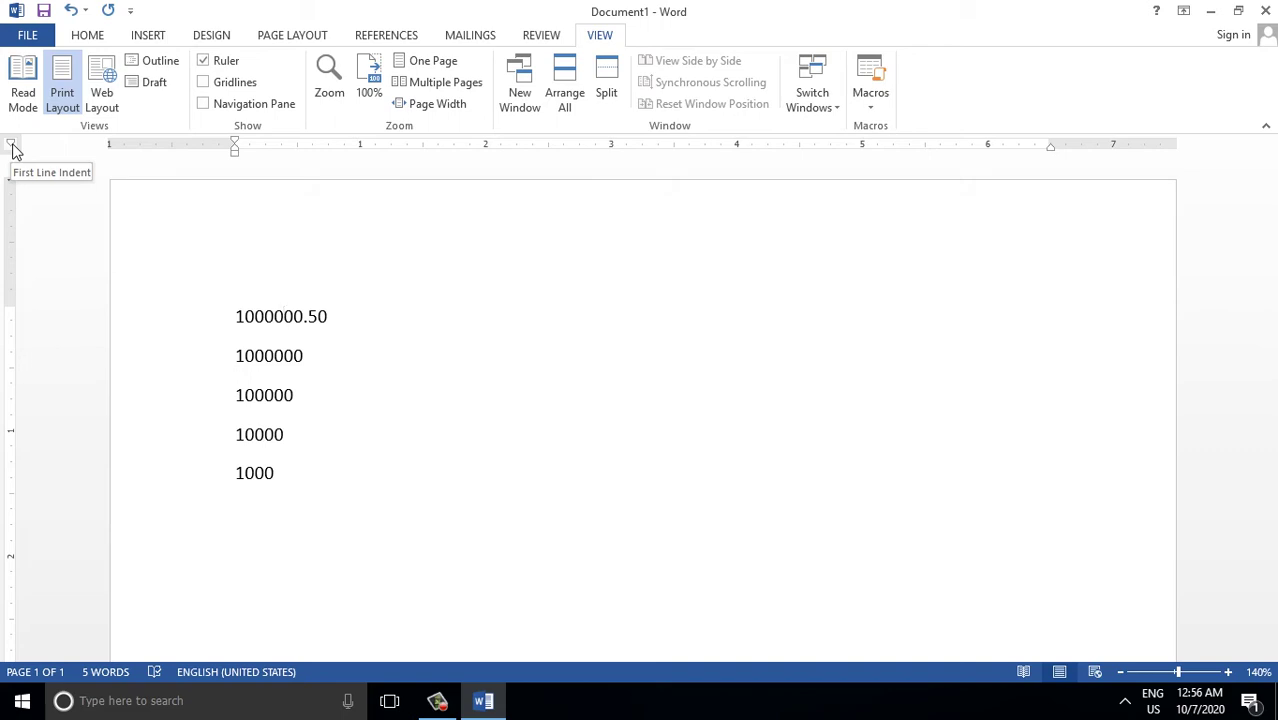
left_click(267, 367)
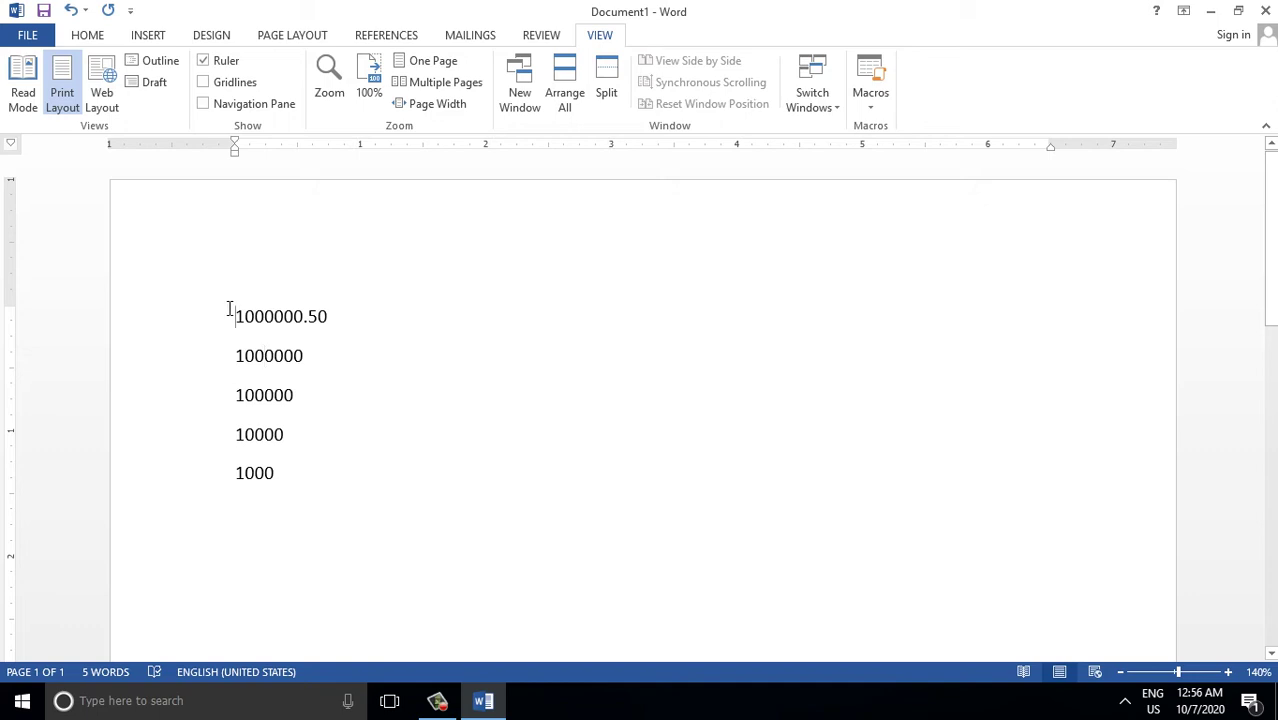
Select the five number lines and add a blank line below the list
left_click_drag(235, 308, 348, 477)
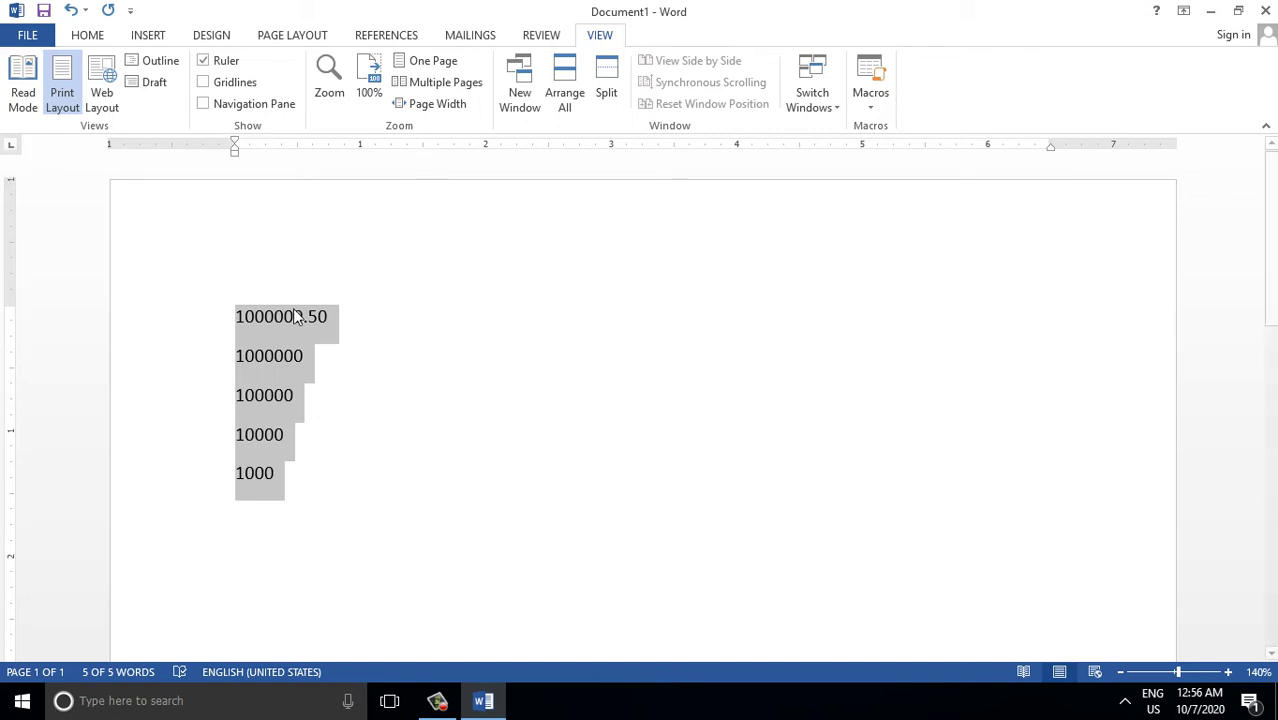
left_click(254, 328)
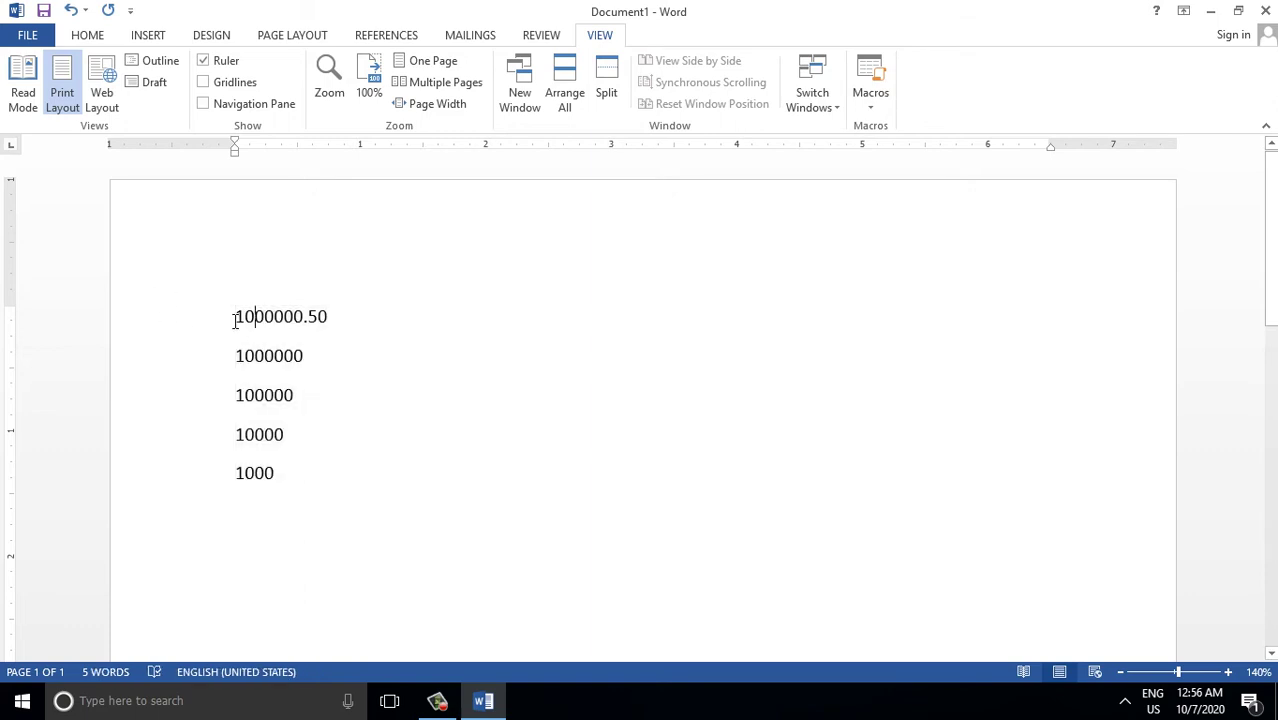
mouse_move(254, 328)
left_mouse_down()
mouse_move(308, 435)
mouse_move(311, 471)
left_mouse_up()
key("ctrl+c")
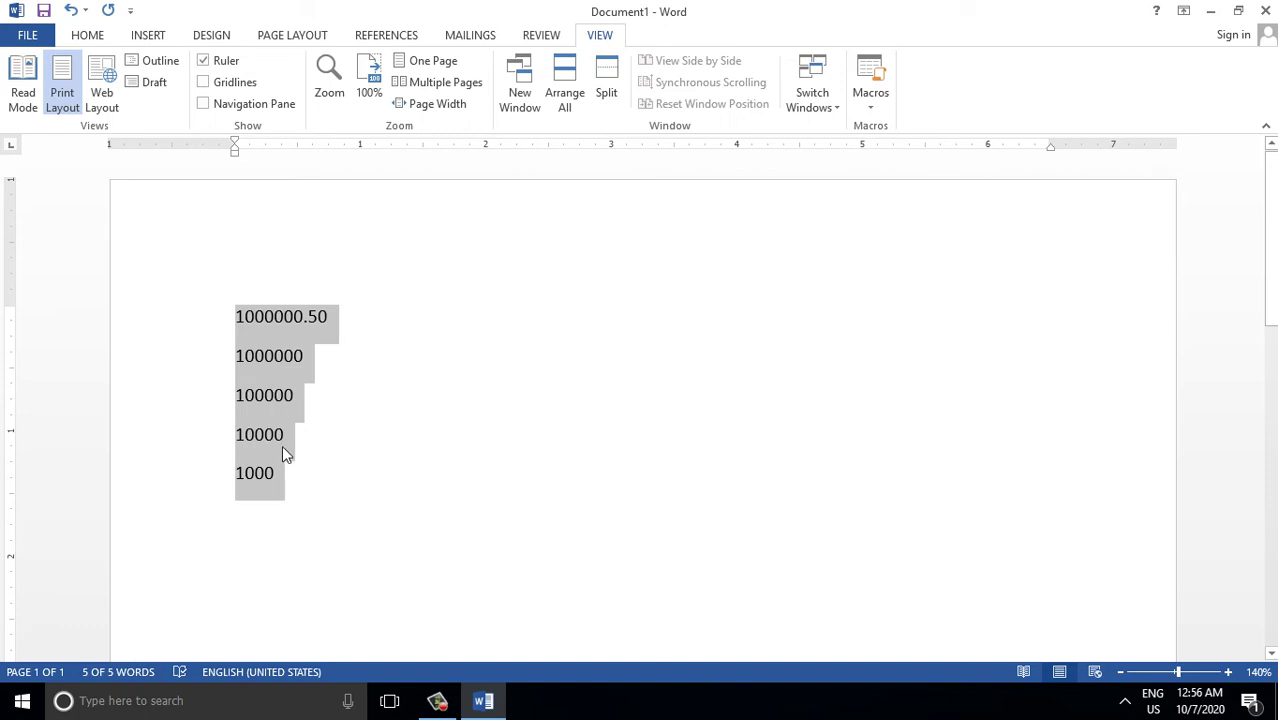
left_click(311, 490)
scroll(311, 490, "down", 2)
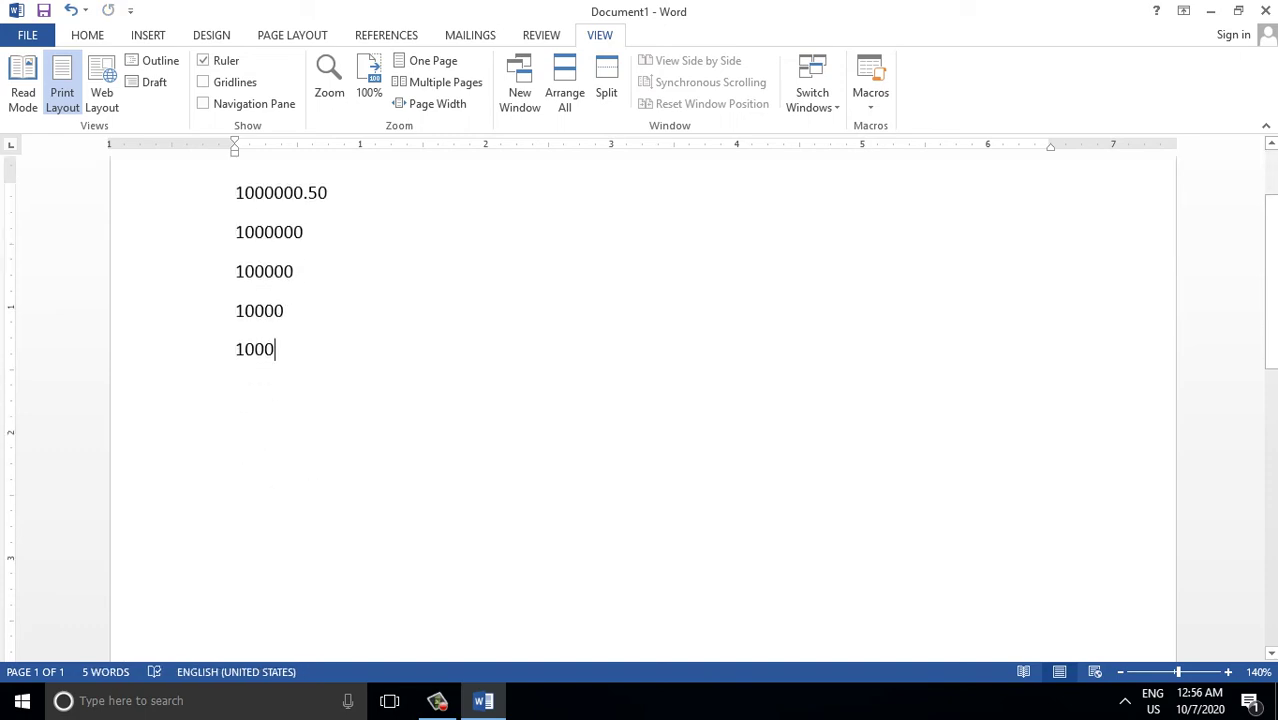
key("Return")
key("Return")
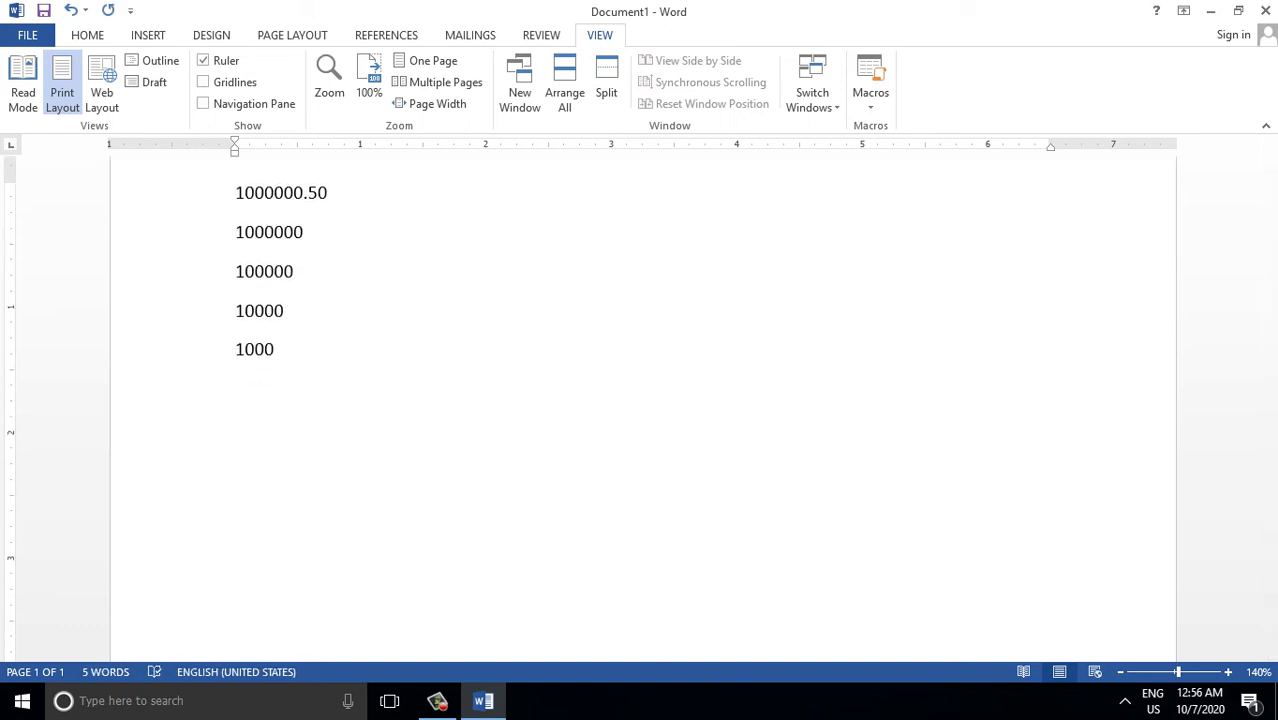
Paste three more copies of the number list, separated by blank lines
key("ctrl+v")
scroll(311, 489, "down", 3)
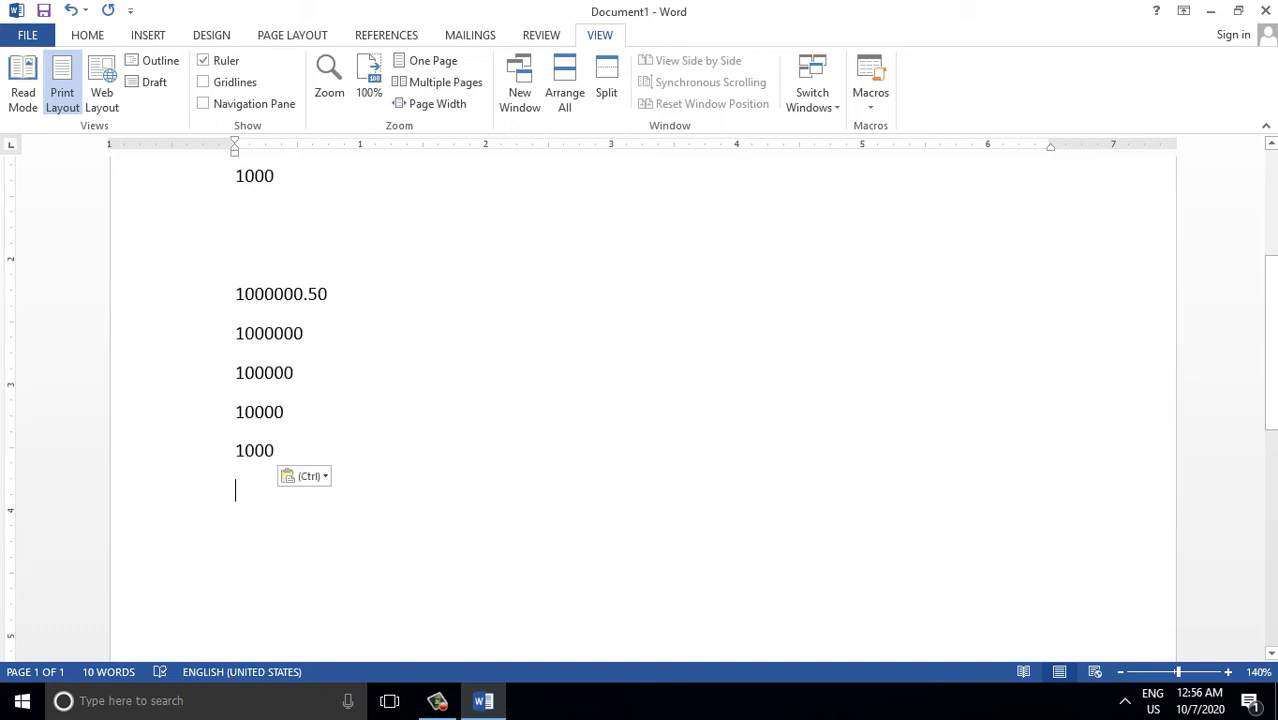
key("Return")
key("Return")
key("ctrl+v")
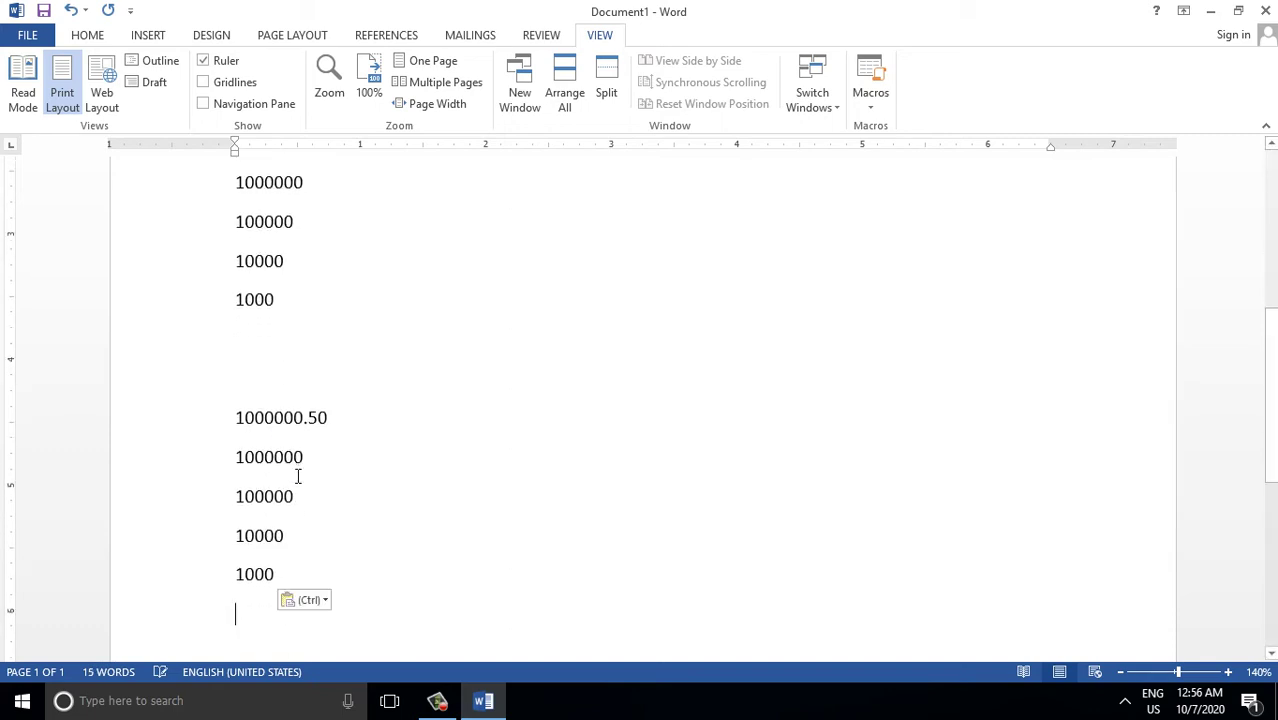
key("Return")
key("Return")
scroll(297, 476, "up", 2)
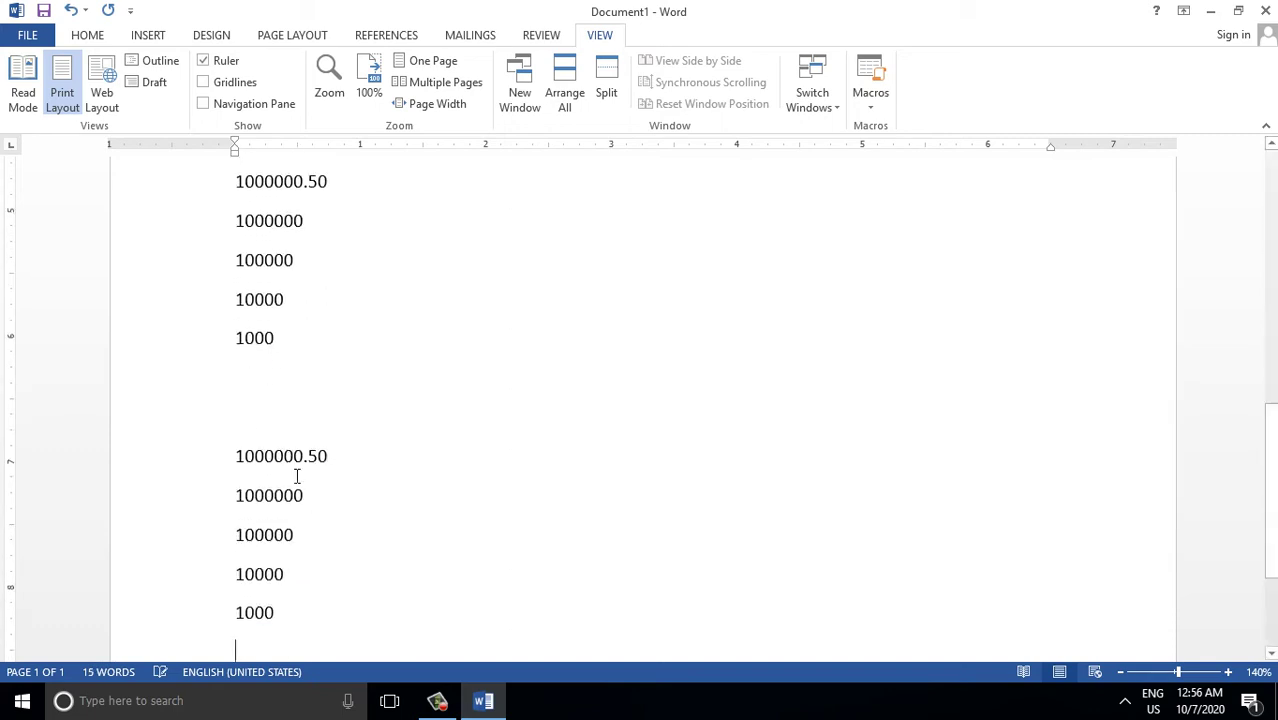
key("ctrl+v")
scroll(325, 463, "up", 3)
scroll(325, 465, "down", 2)
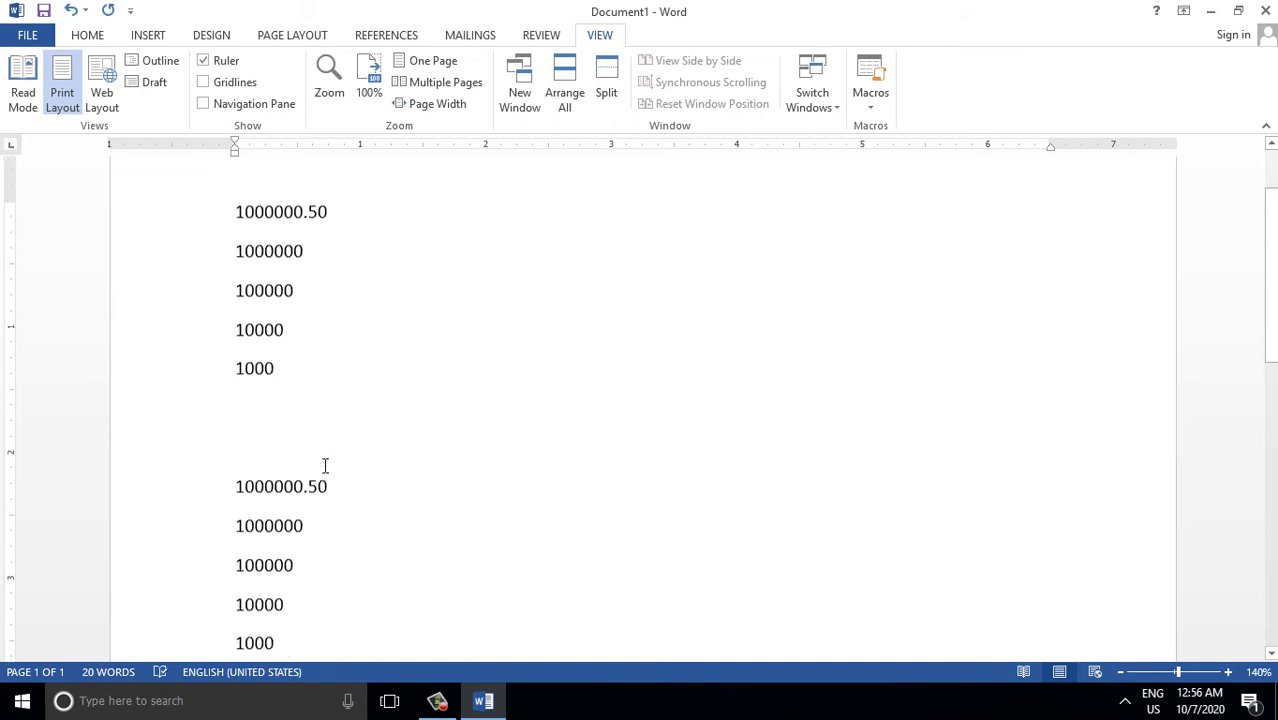
scroll(325, 466, "up", 3)
Set a left tab stop at 2 inches for the first block and tab each number to it
left_click_drag(235, 318, 320, 476)
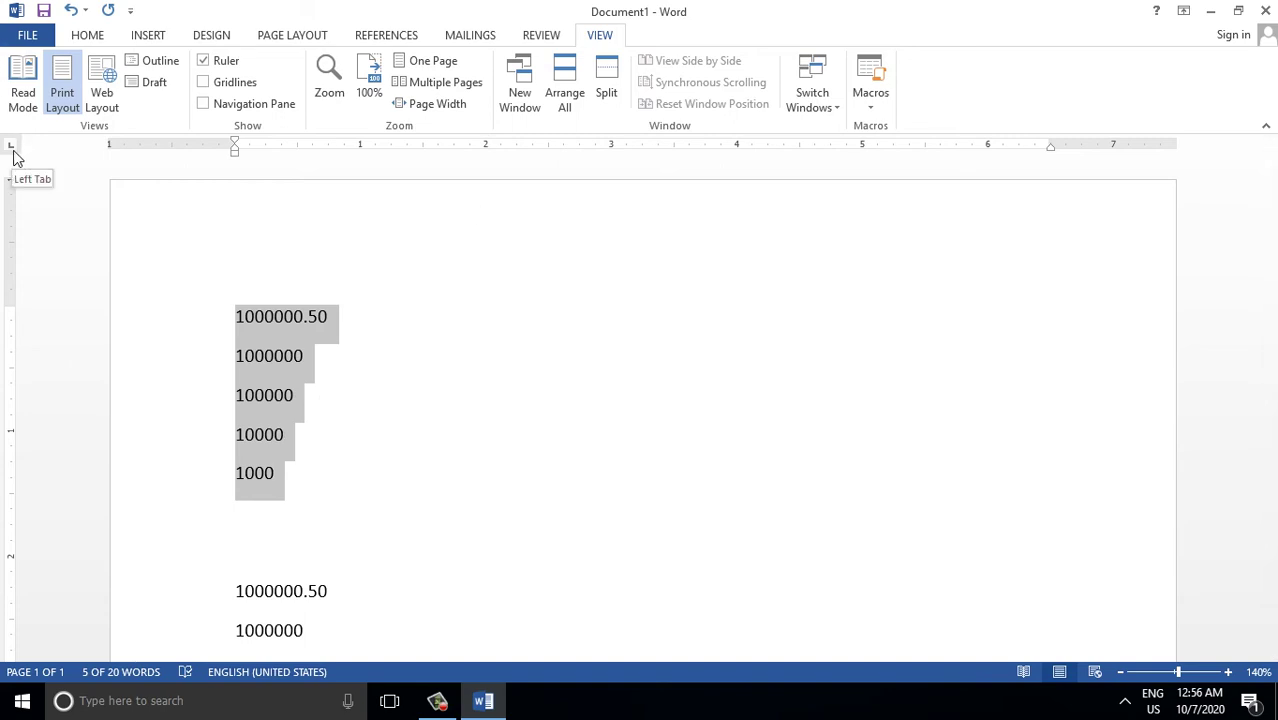
left_click(12, 149)
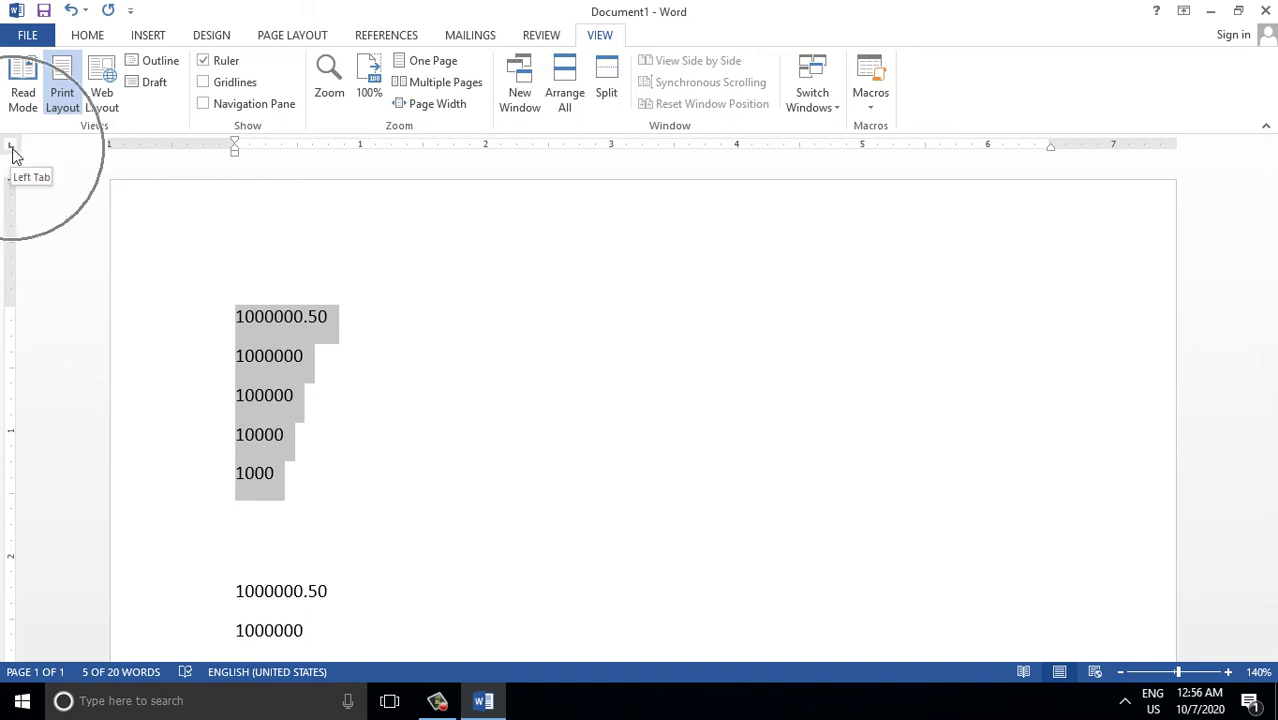
left_click(485, 150)
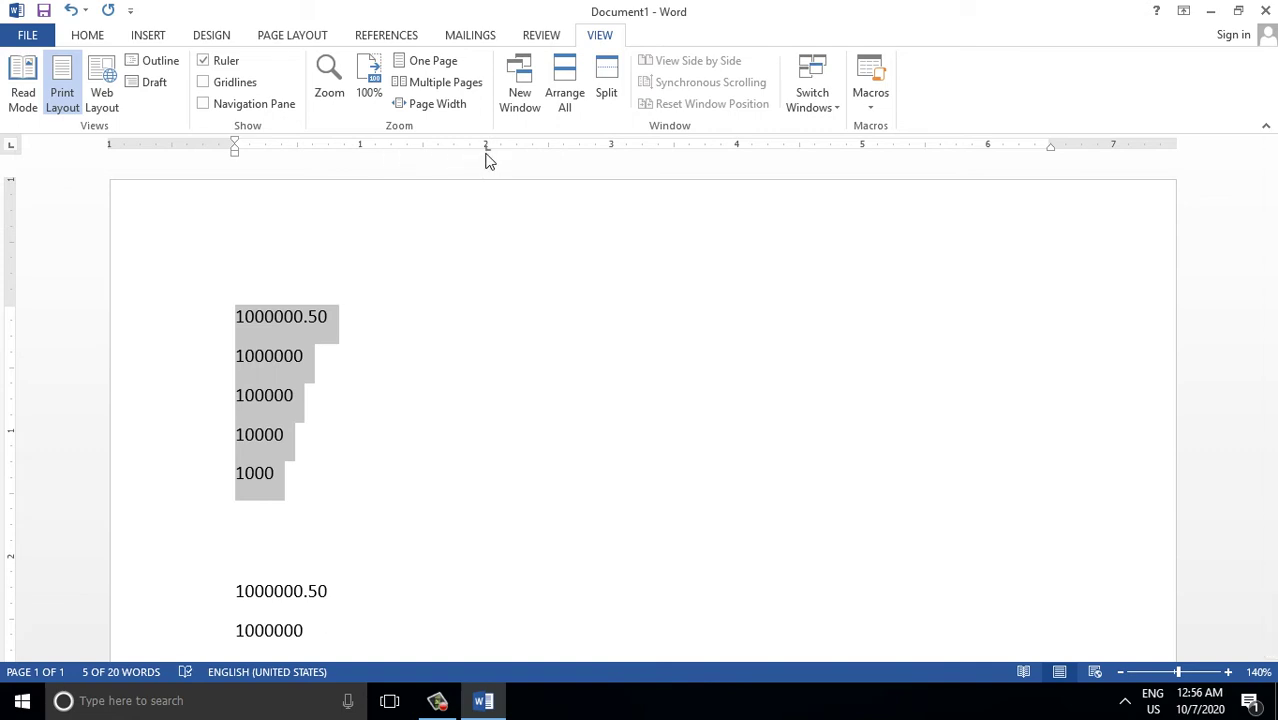
left_click(240, 322)
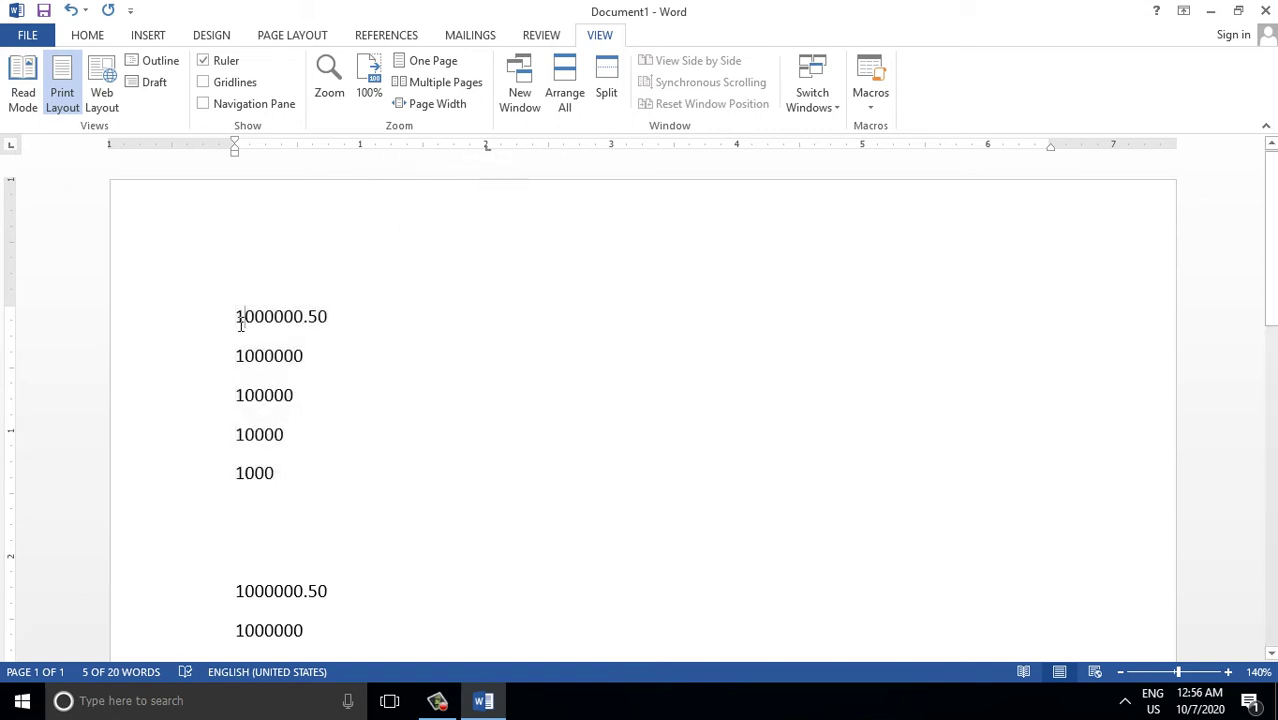
key("Tab")
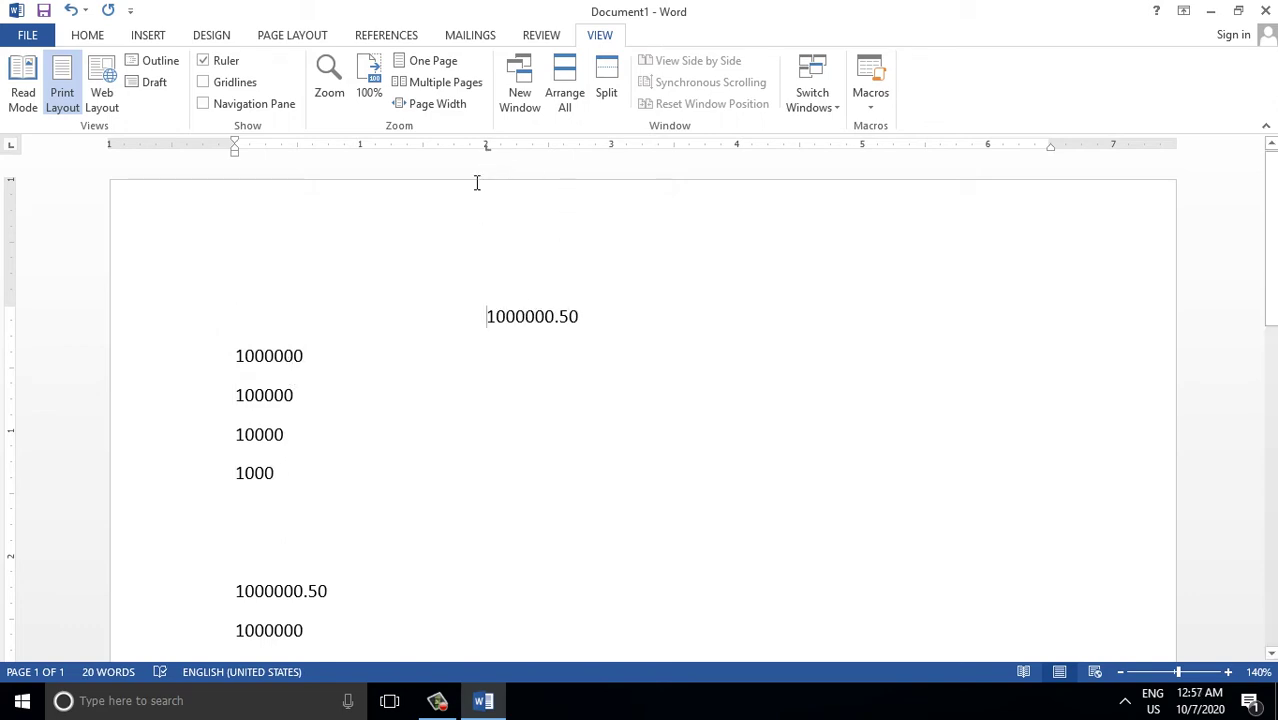
left_click(239, 370)
key("Tab")
key("Tab")
left_click(240, 434)
key("Tab")
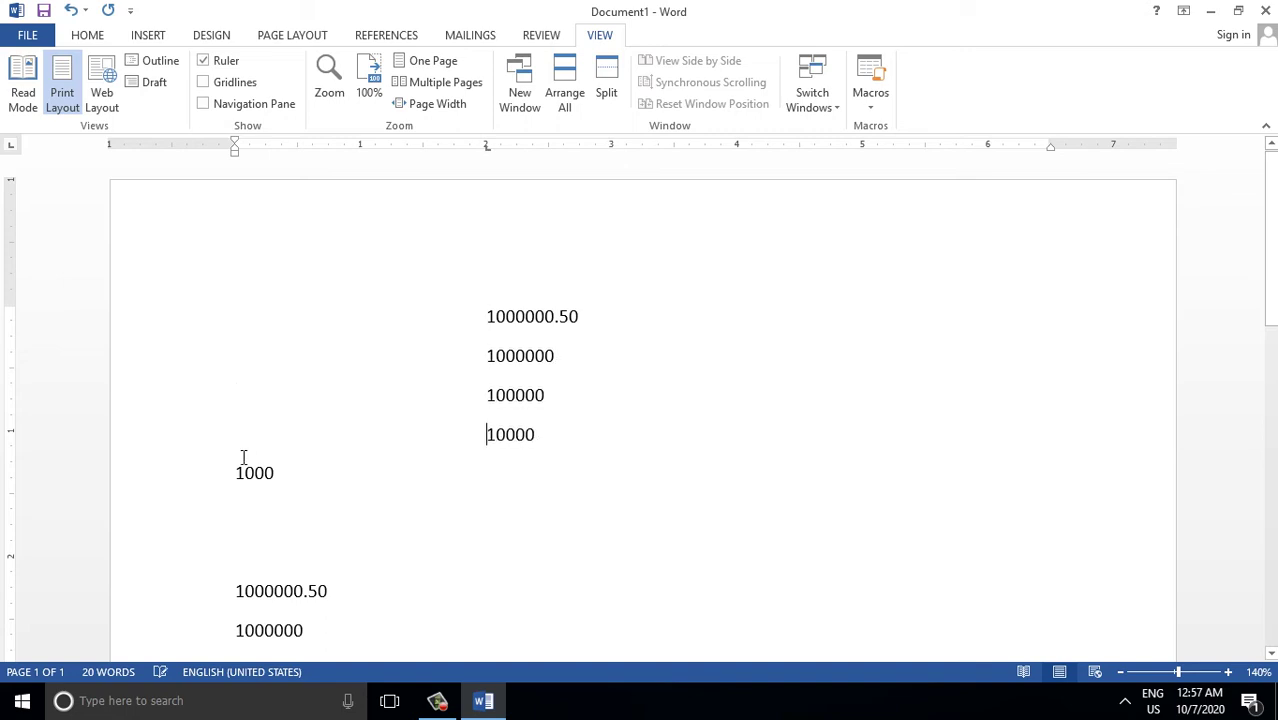
left_click(237, 470)
key("Tab")
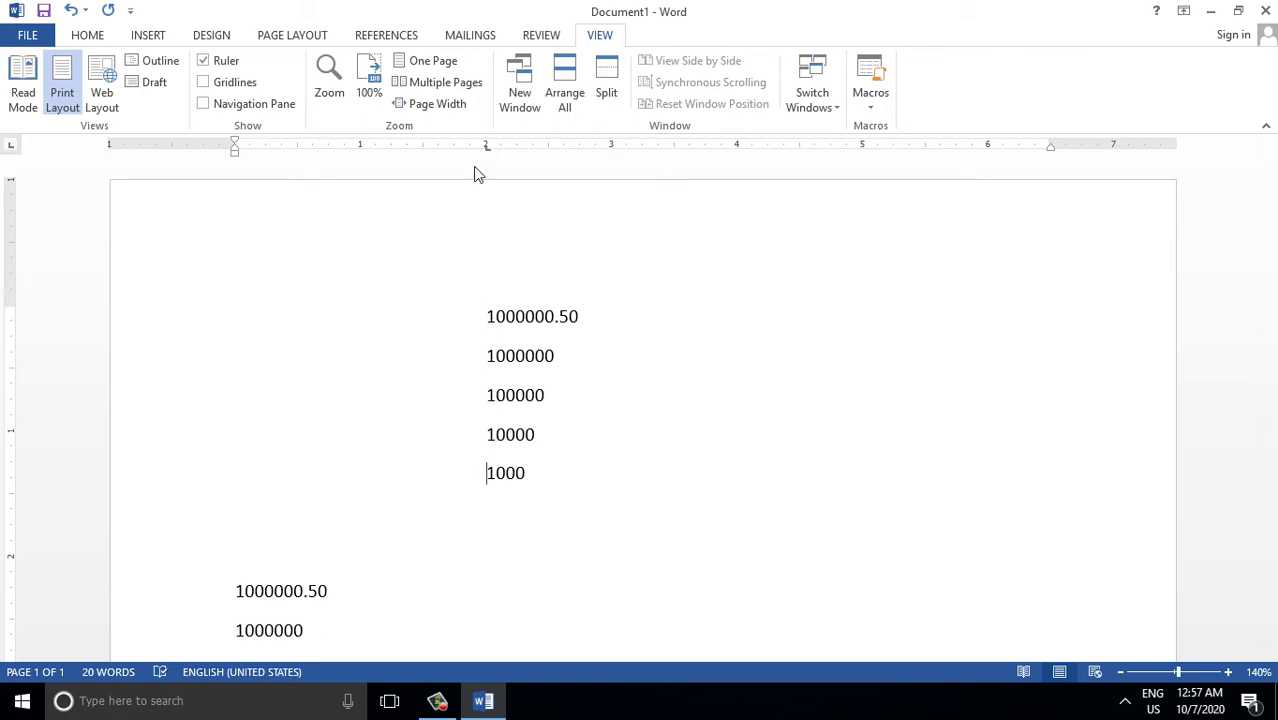
Drag the left tab stop to about 1.25 inches, removing a stray extra stop
mouse_move(487, 316)
left_mouse_down()
mouse_move(541, 397)
mouse_move(556, 474)
left_mouse_up()
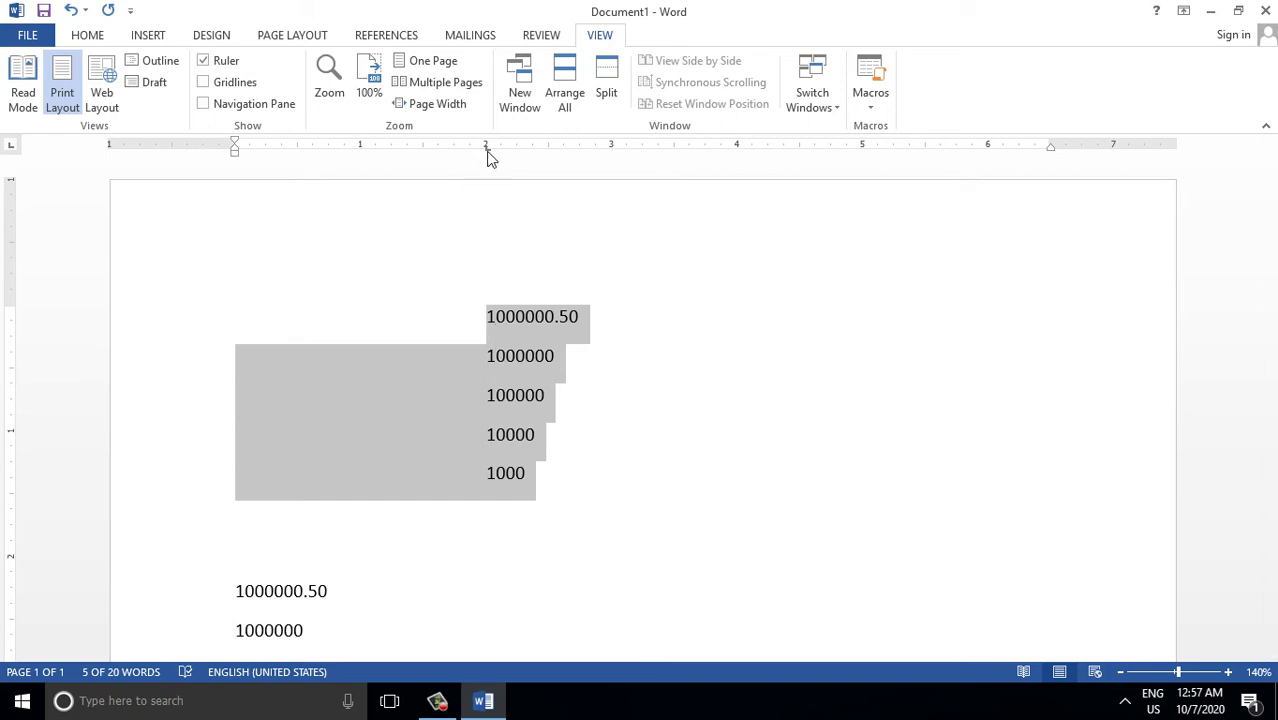
left_click_drag(488, 153, 363, 150)
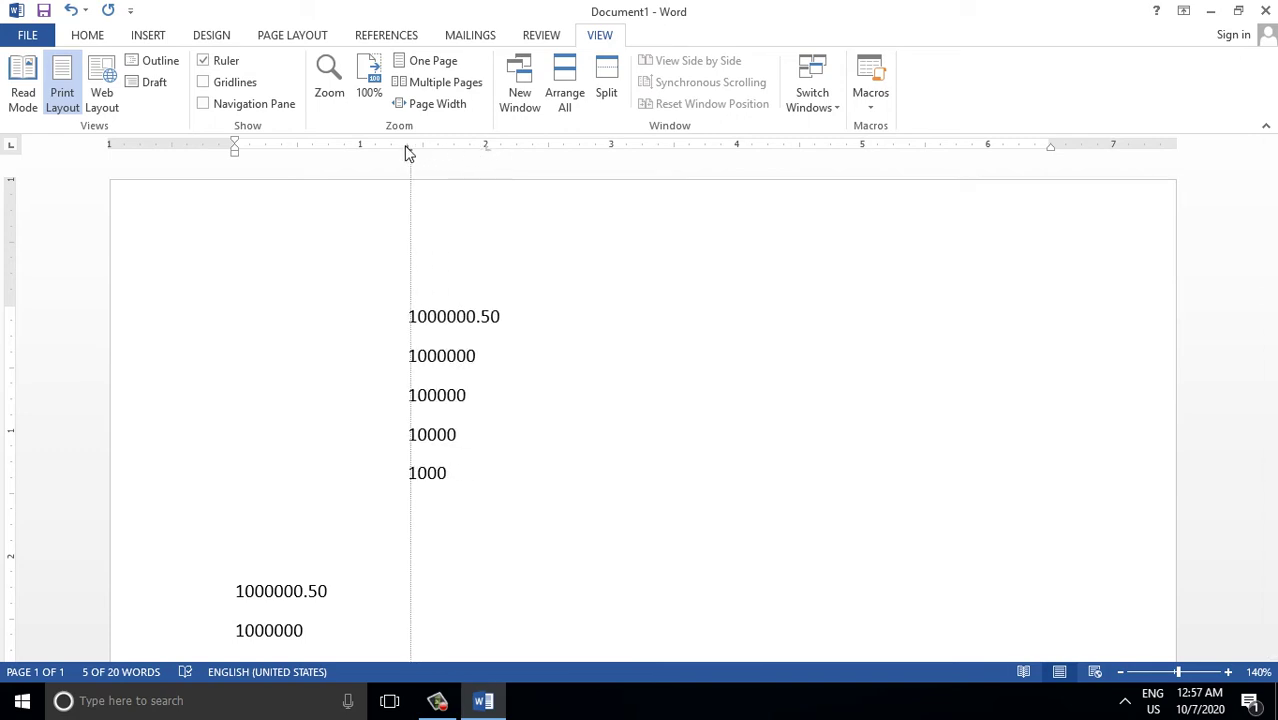
left_click_drag(363, 150, 390, 160)
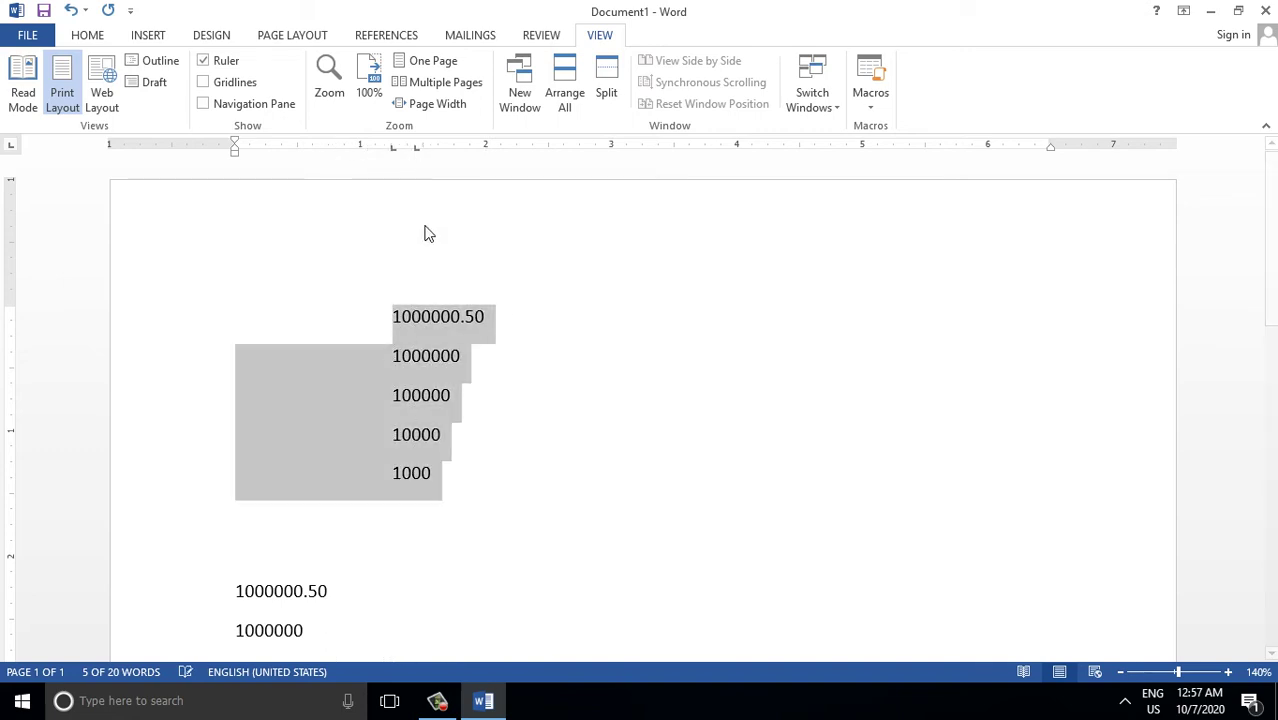
left_click(430, 147)
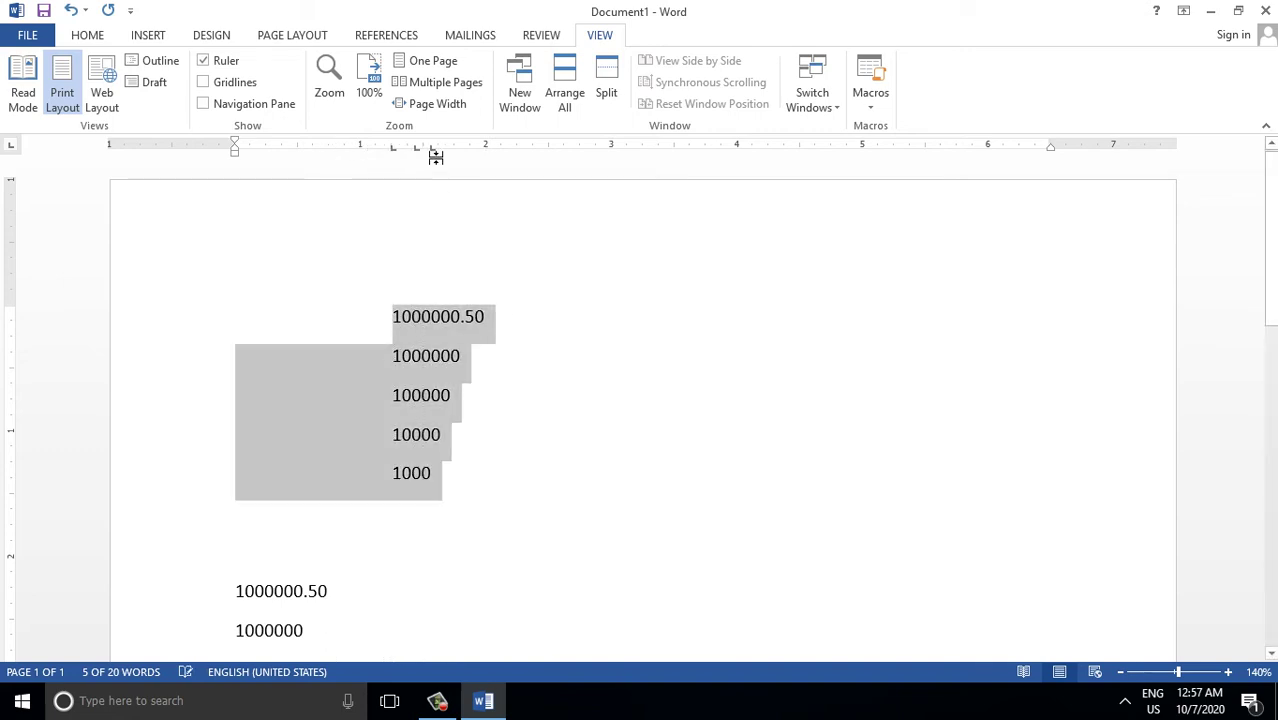
left_click_drag(430, 148, 416, 195)
left_click(410, 316)
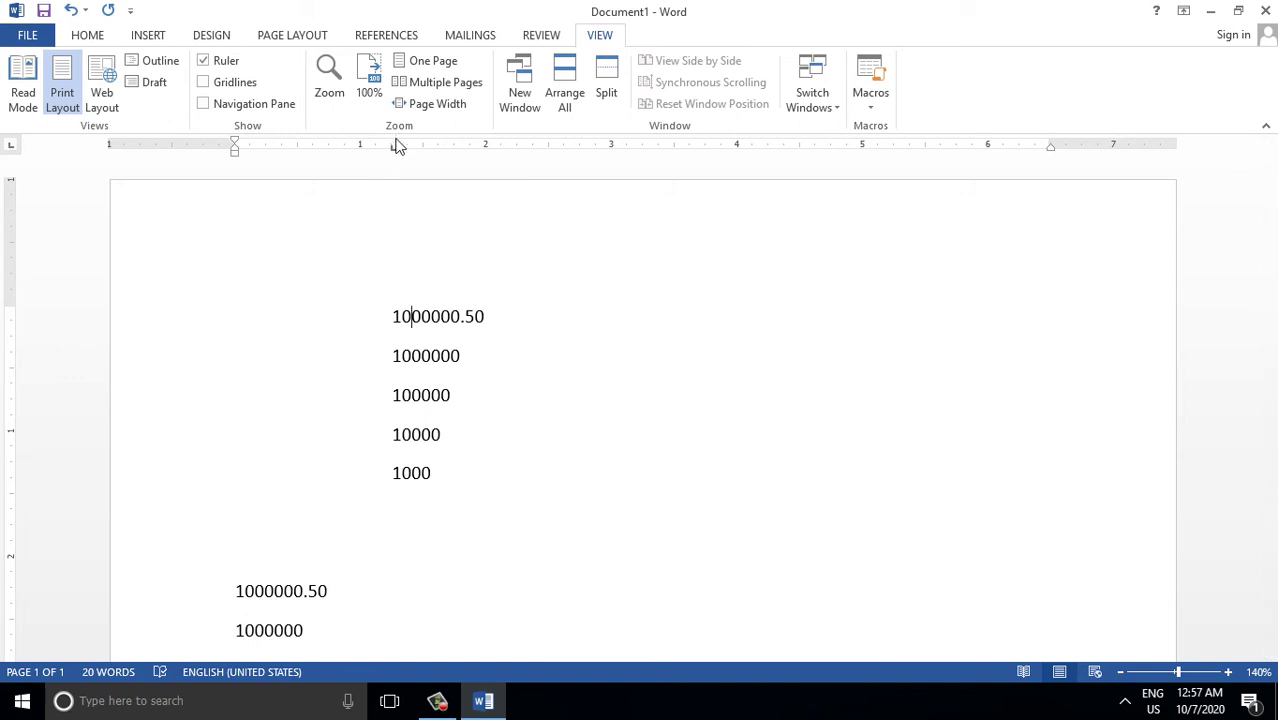
Select the second block, choose Center Tab, and tab its numbers to the 3-inch center stop
scroll(321, 378, "down", 3)
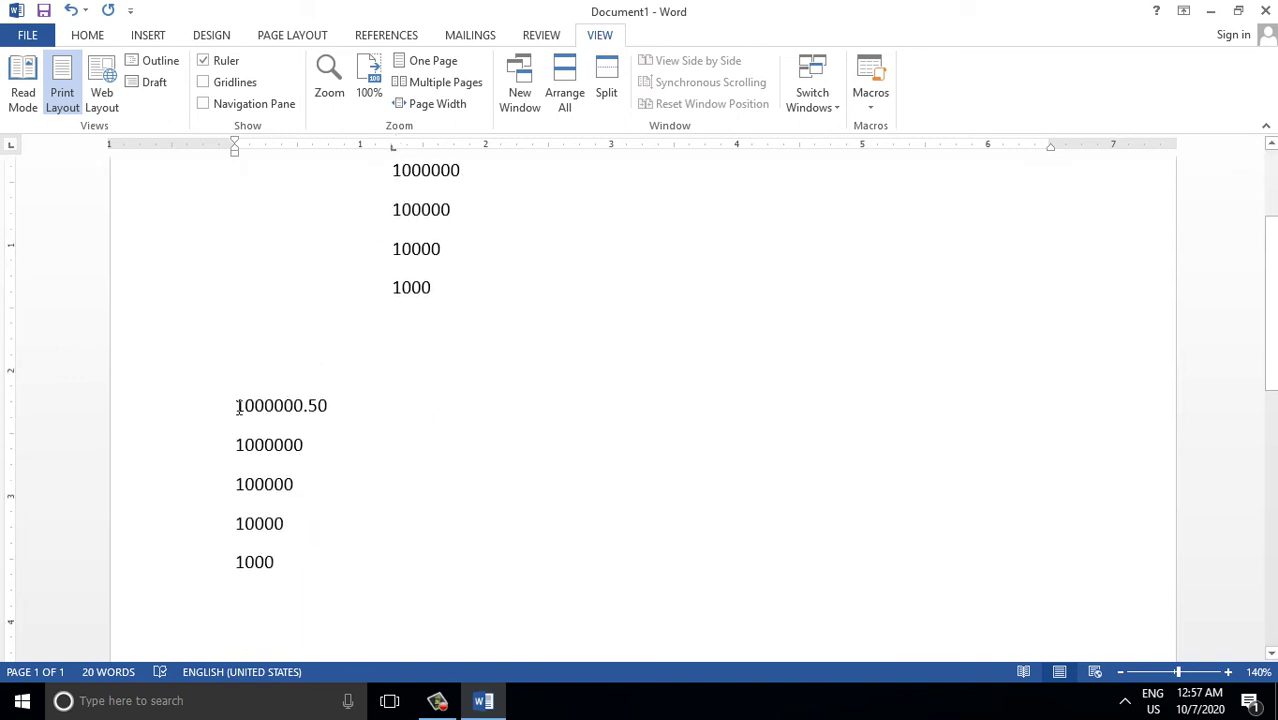
left_click_drag(235, 405, 299, 560)
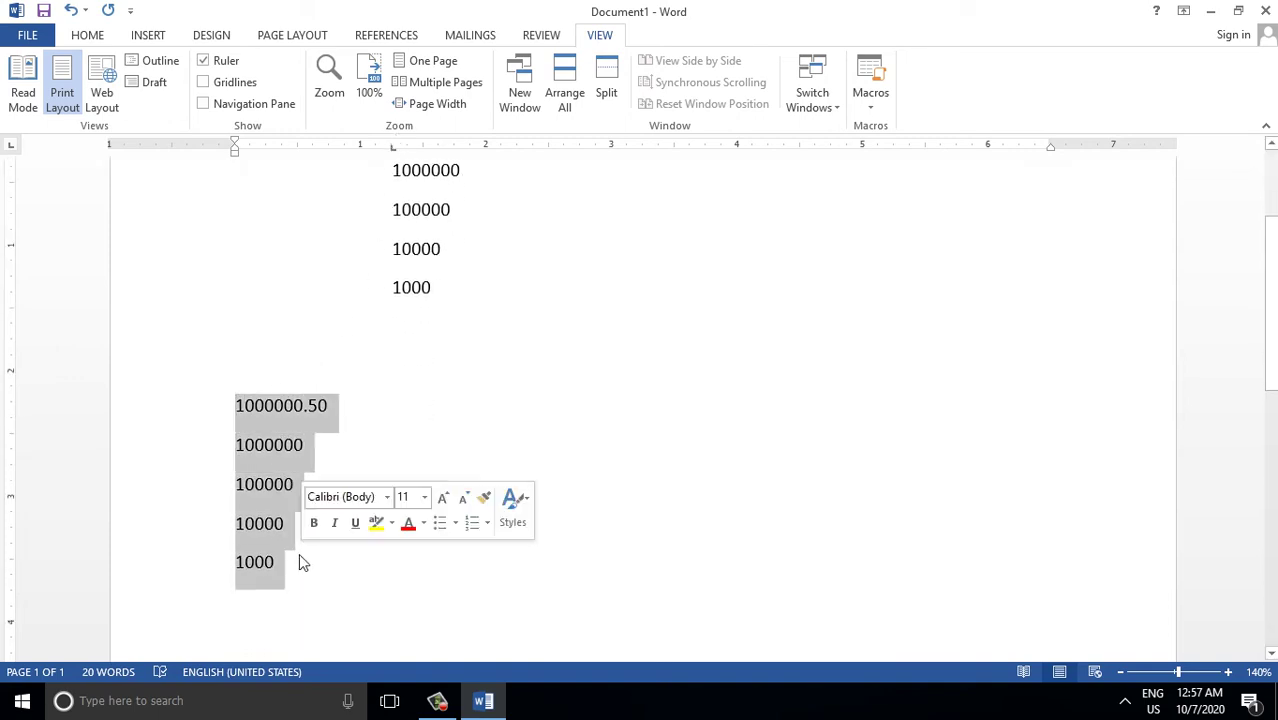
left_click(11, 145)
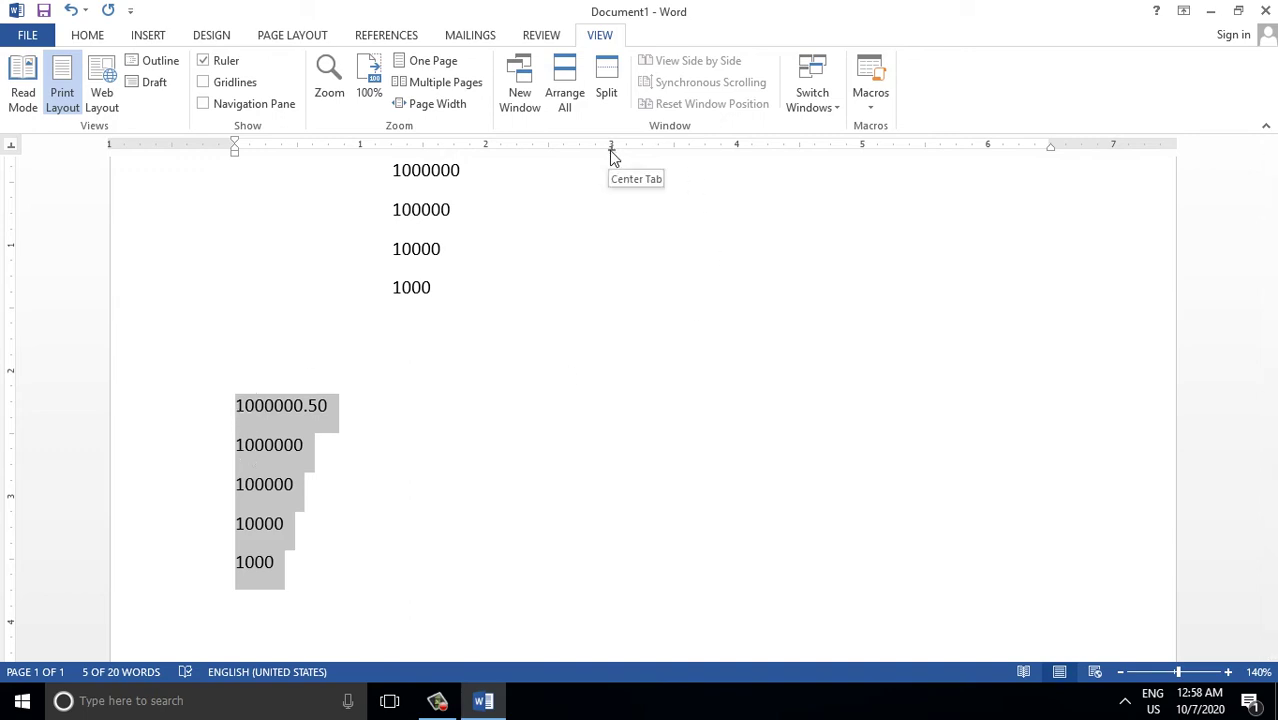
left_click(233, 410)
key("Tab")
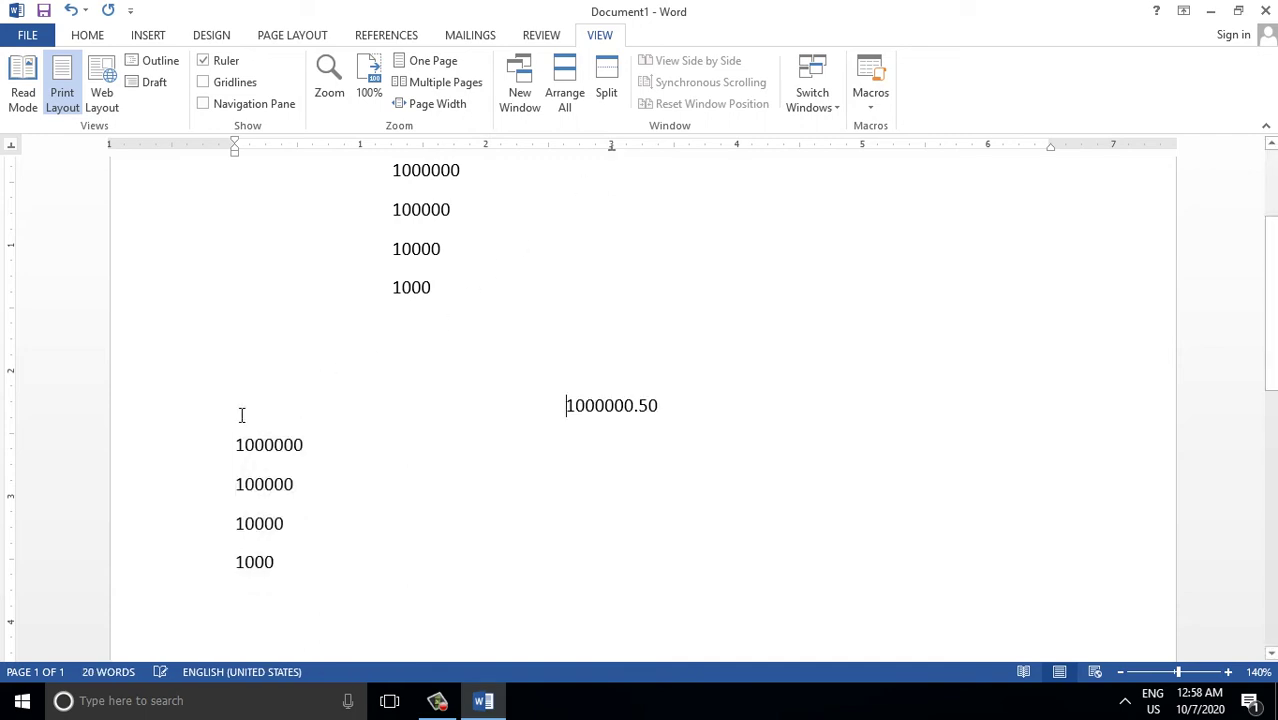
left_click(235, 447)
key("Tab")
left_click(236, 486)
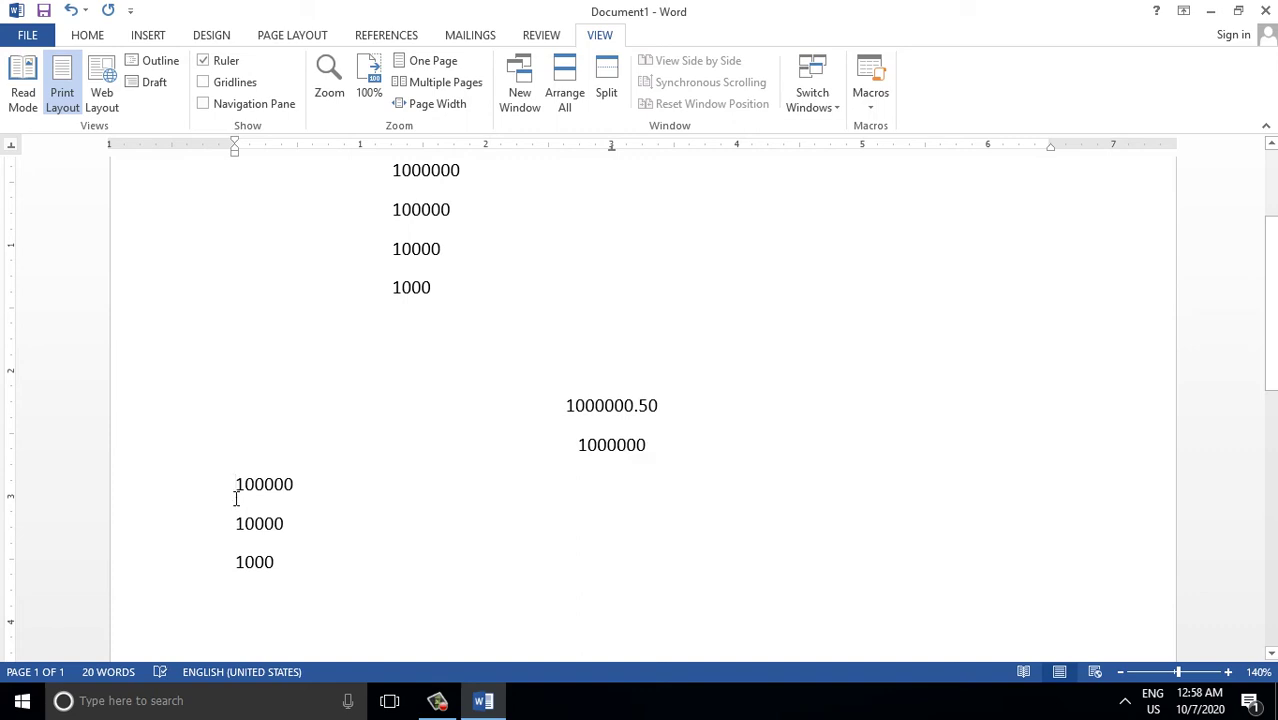
key("Tab")
key("Tab")
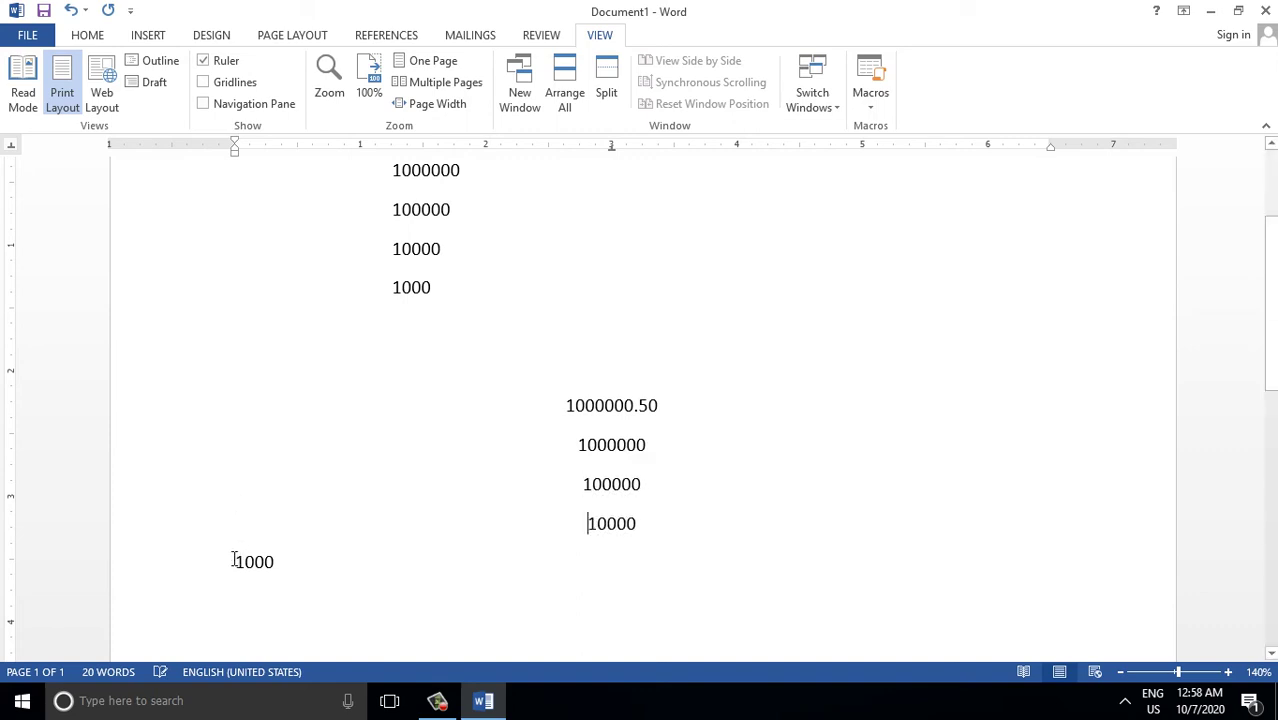
key("Tab")
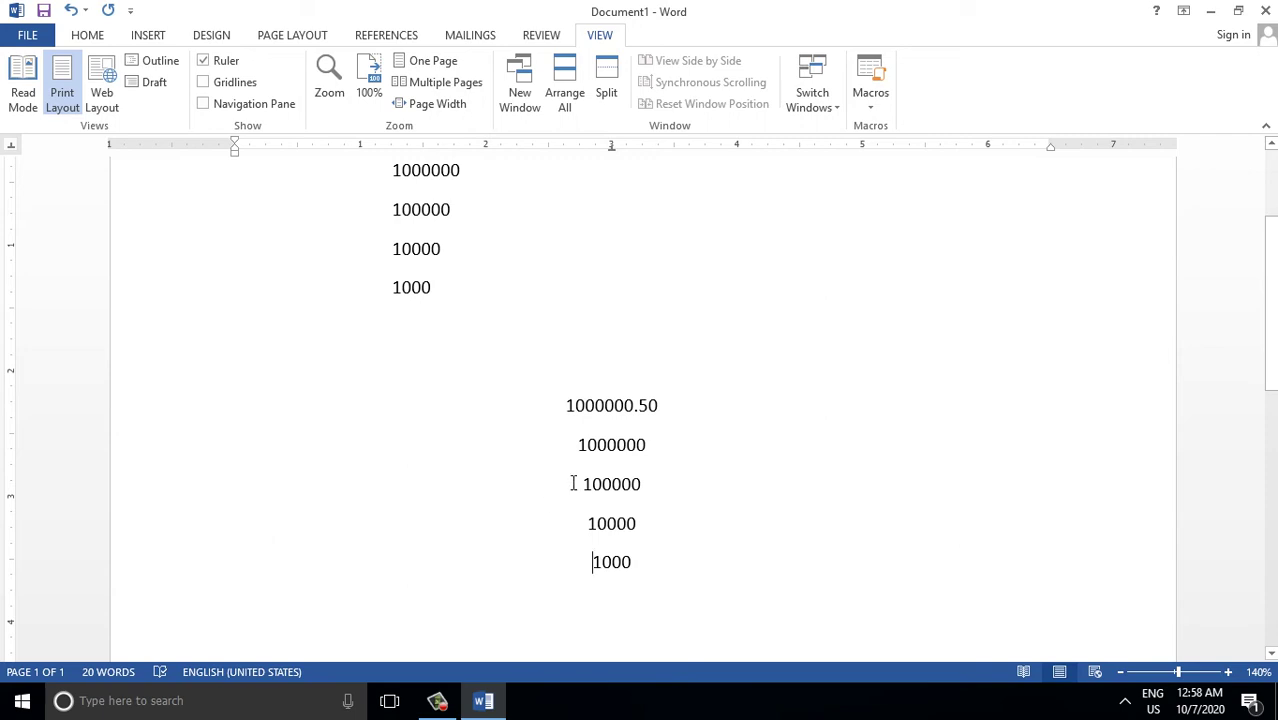
scroll(574, 484, "up", 3)
Select the centered block and drag its center tab stop from 3 to about 2.75 inches
left_click_drag(391, 250, 442, 410)
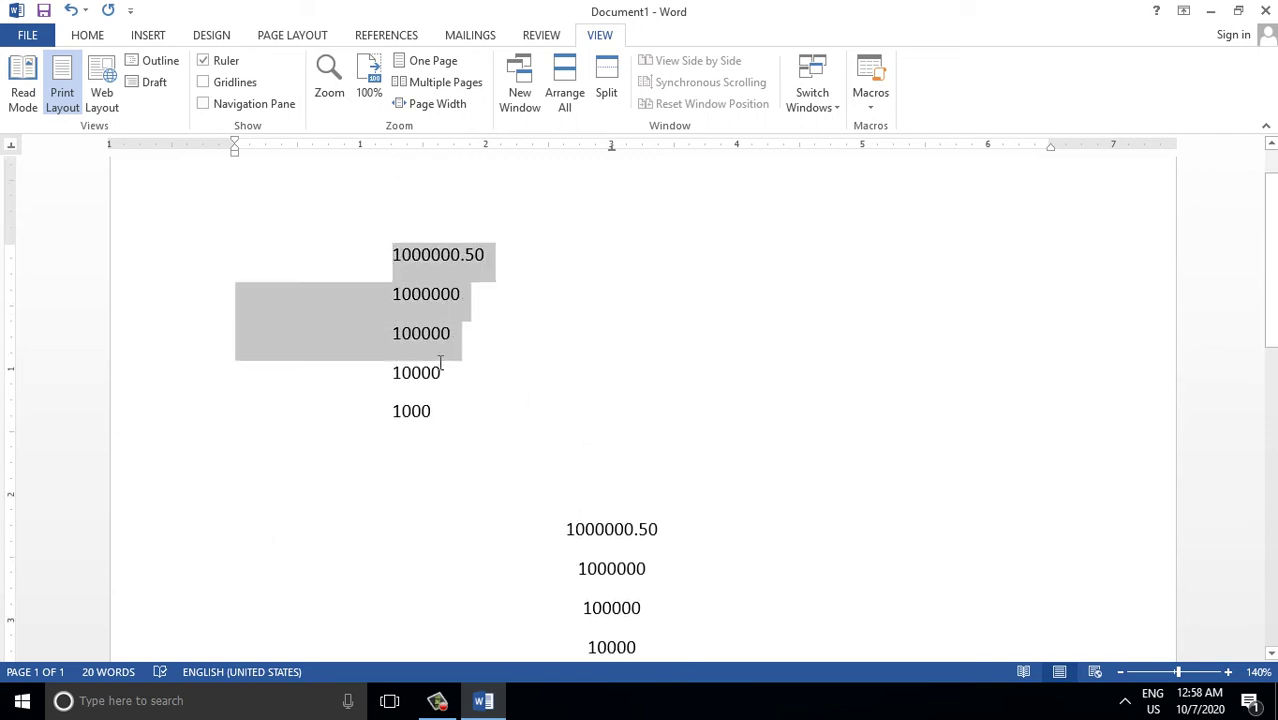
left_click(397, 260)
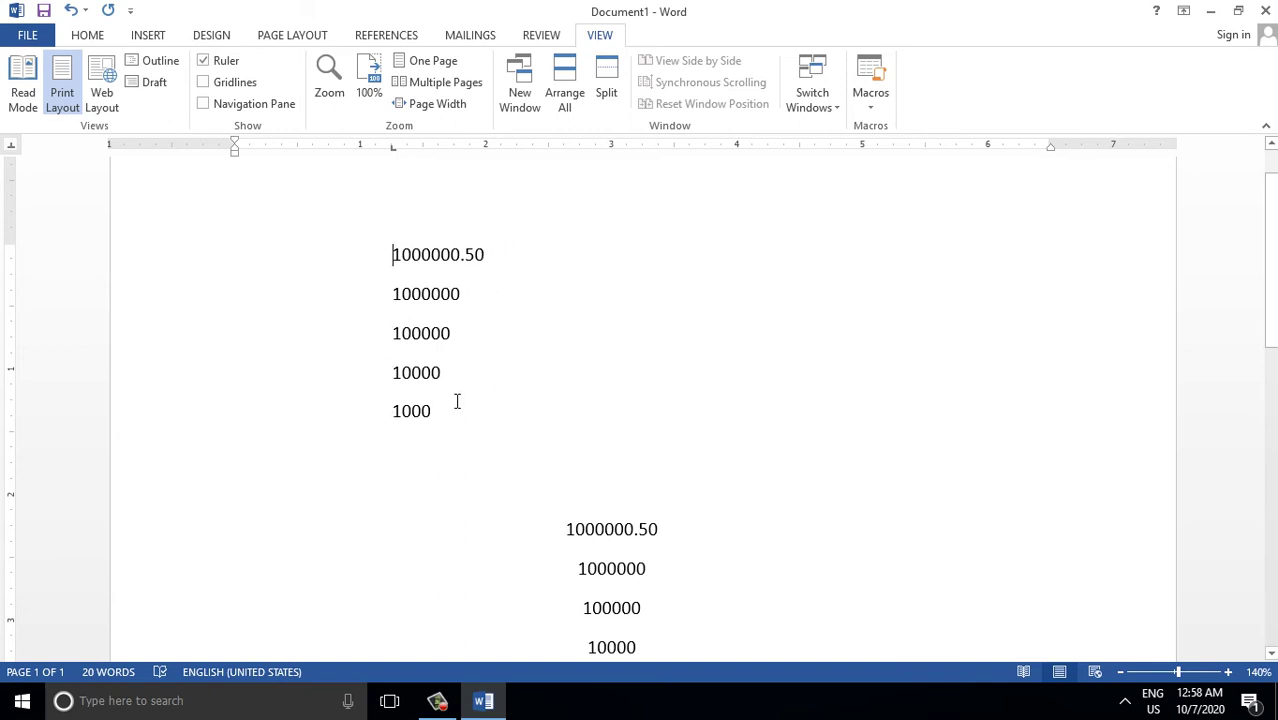
scroll(510, 370, "down", 3)
left_click_drag(566, 343, 669, 511)
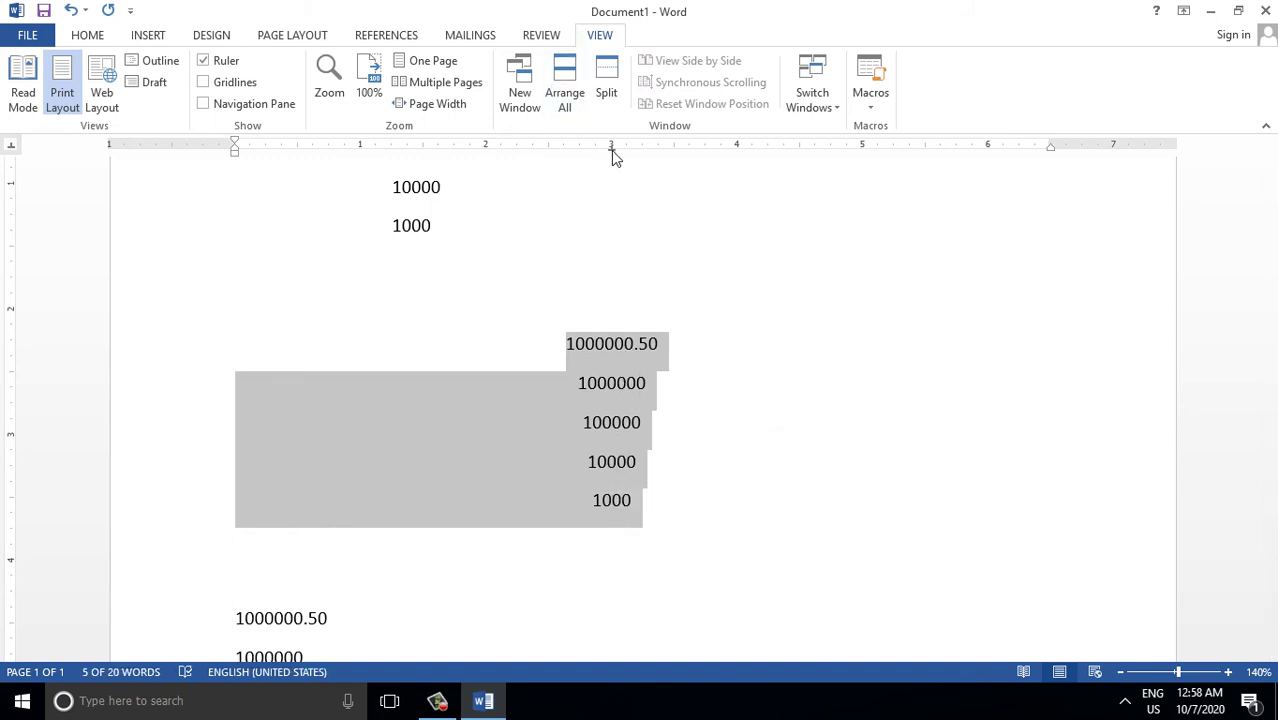
left_click_drag(611, 147, 578, 152)
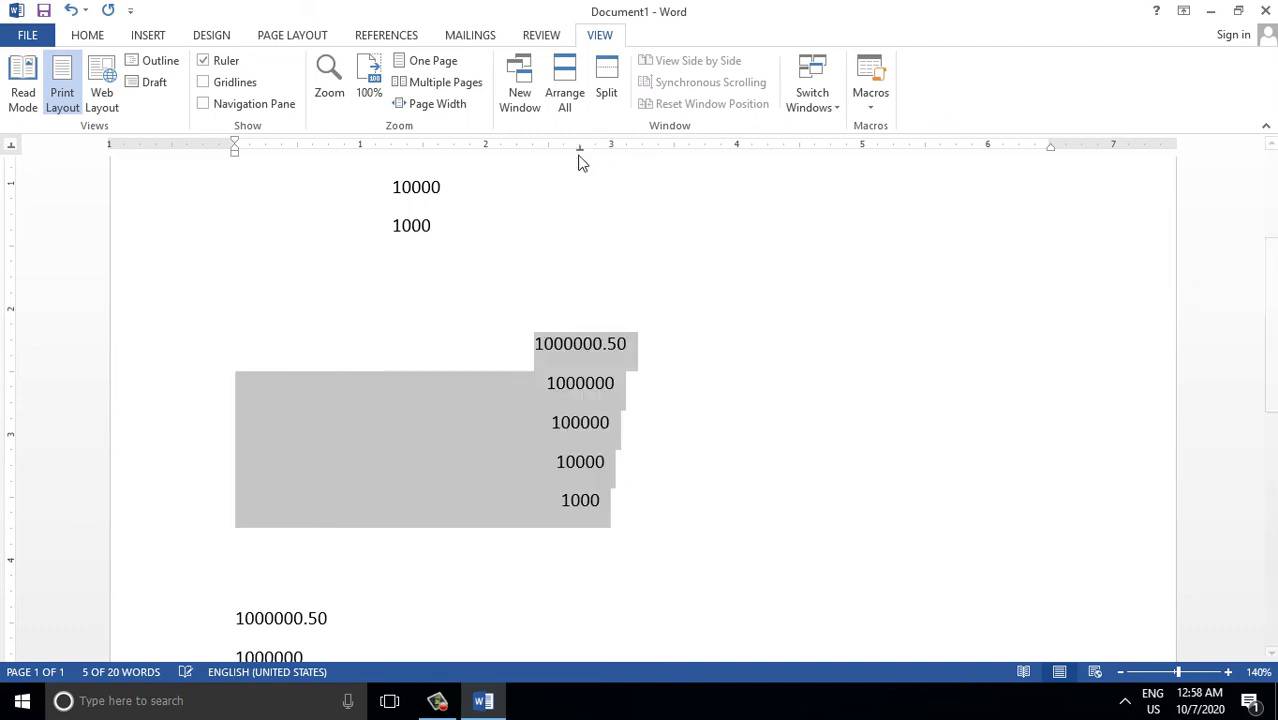
mouse_move(578, 152)
left_mouse_down()
mouse_move(593, 150)
mouse_move(580, 148)
left_mouse_up()
left_click_drag(603, 149, 593, 187)
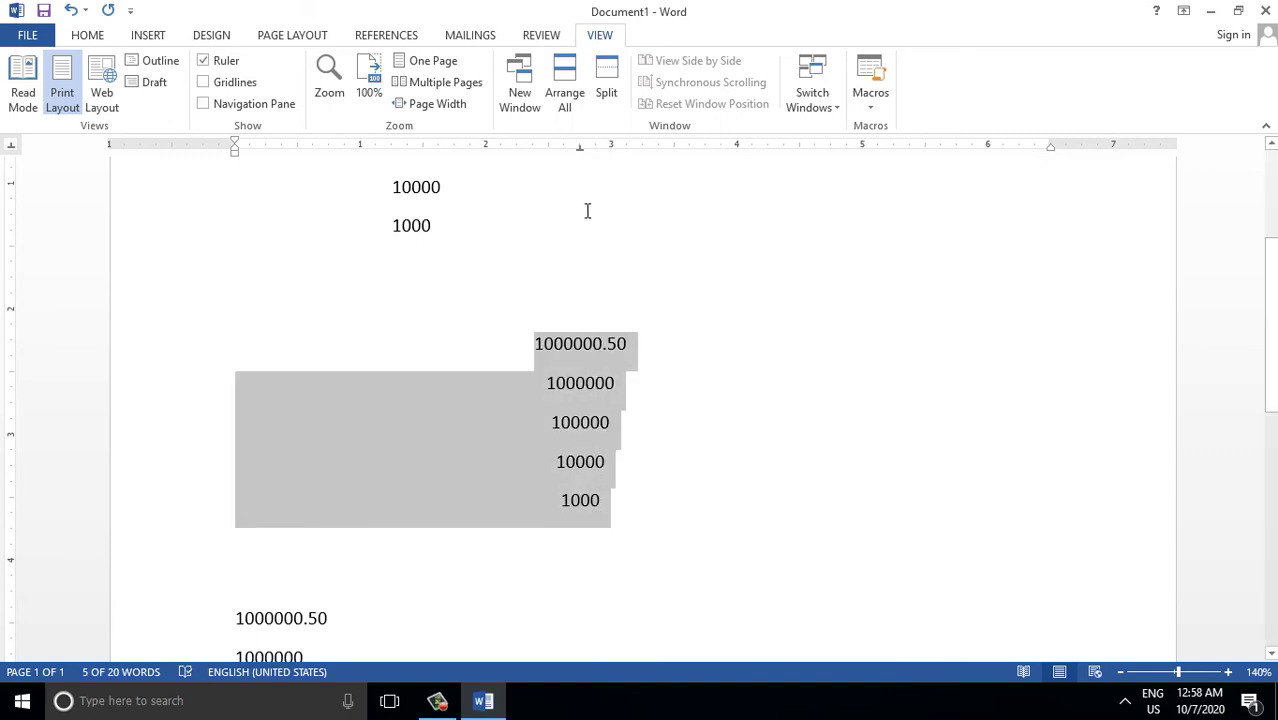
scroll(578, 248, "down", 3)
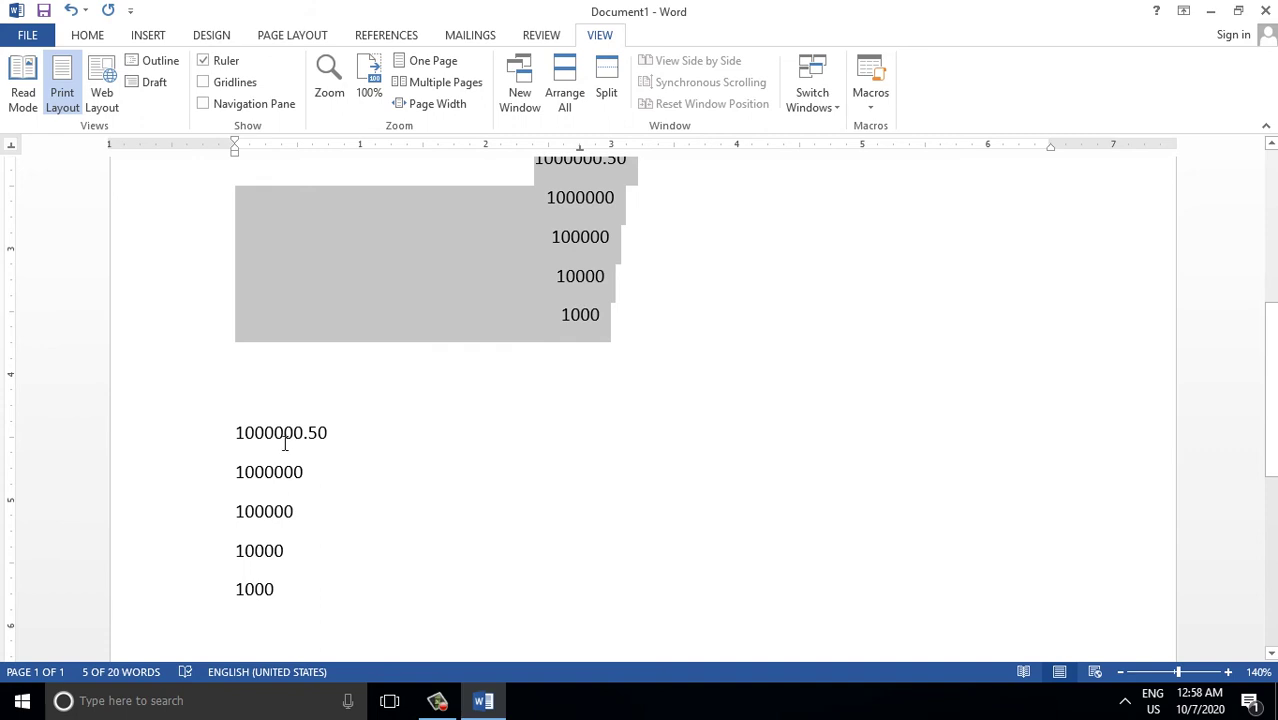
Select the third number block and place a right tab stop near 4.4 inches
left_click(285, 440)
scroll(393, 325, "down", 1)
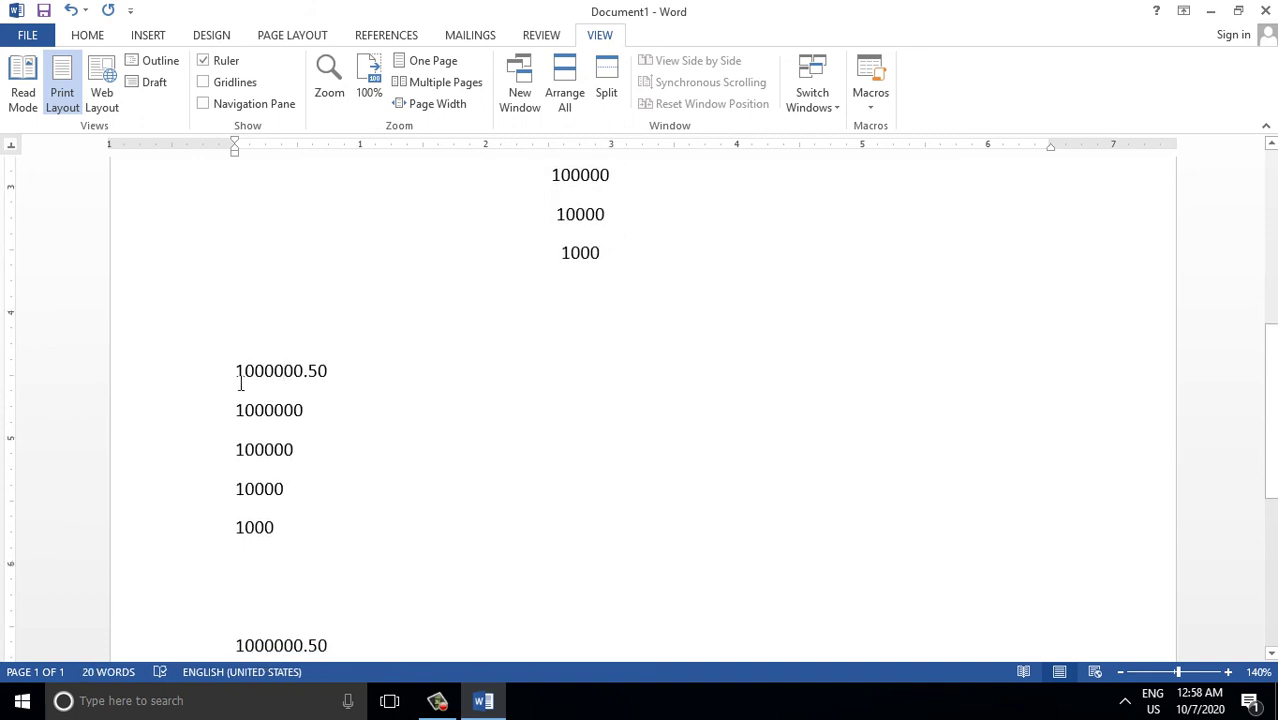
left_click_drag(236, 370, 322, 531)
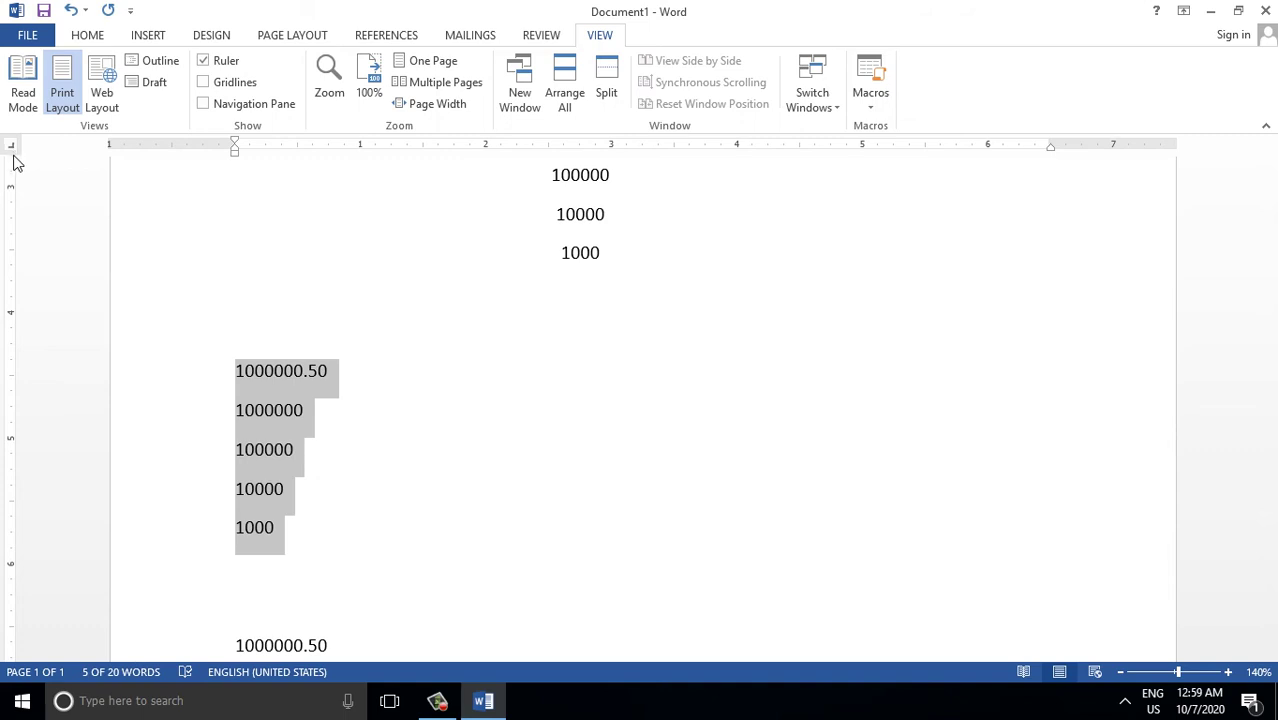
left_click(788, 147)
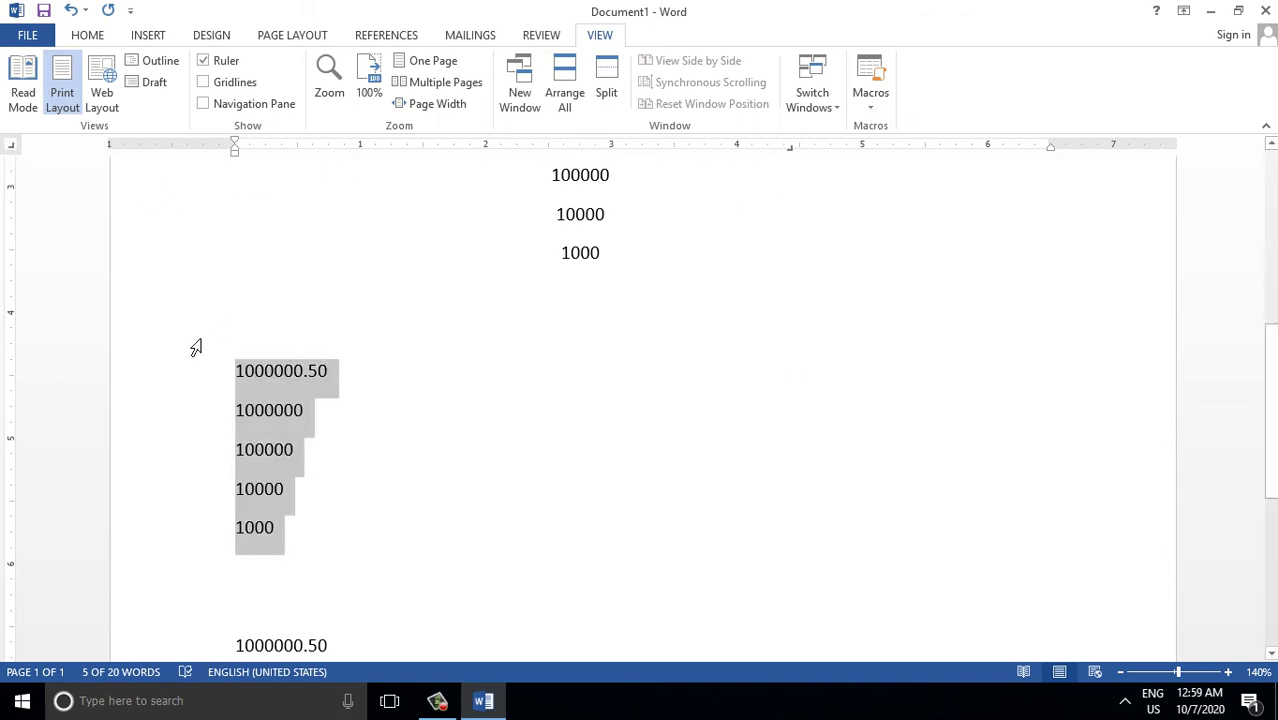
Tab all five numbers, 1000000.50 through 1000, to the right tab stop
left_click(235, 375)
key("Tab")
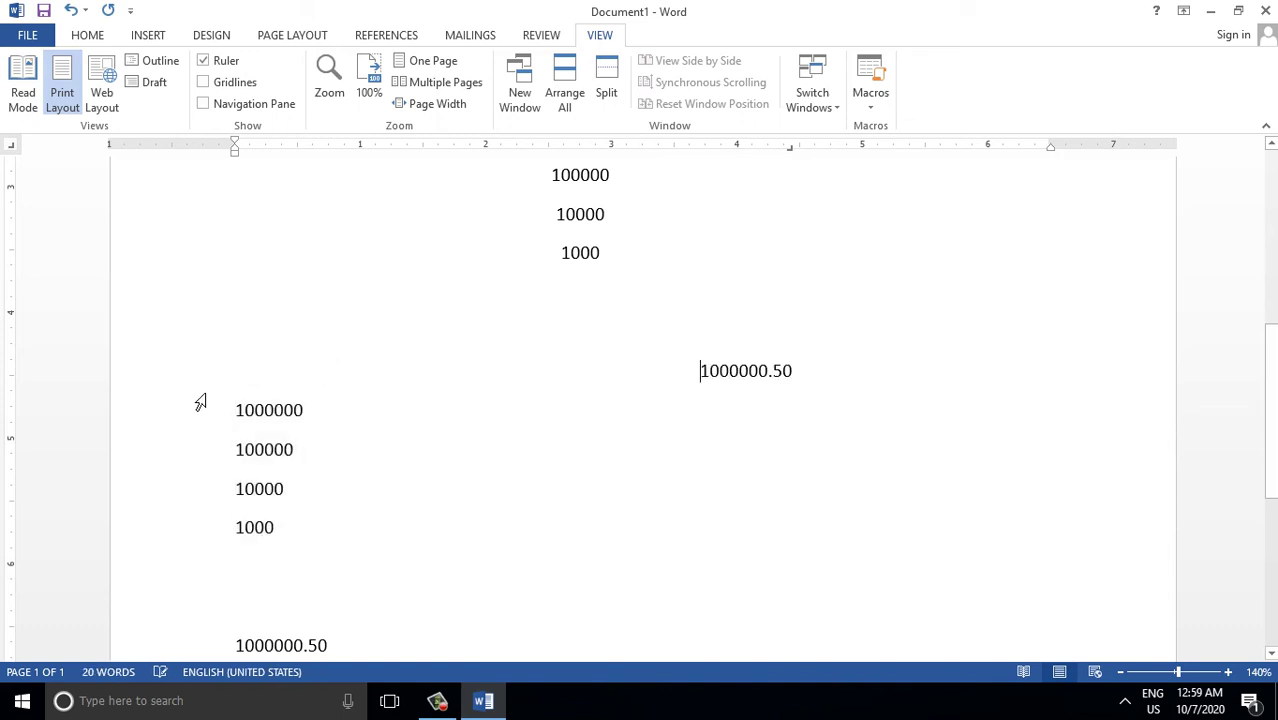
left_click(234, 410)
key("Tab")
left_click(234, 449)
key("Tab")
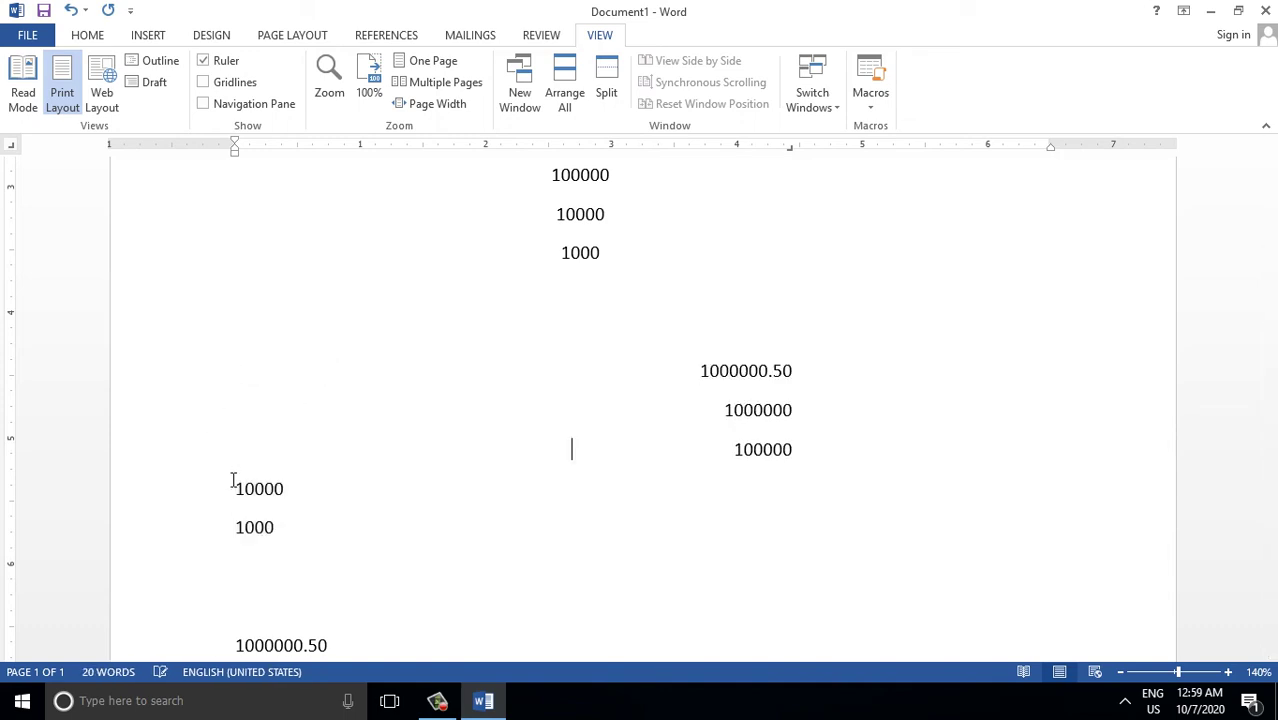
left_click(234, 488)
key("Tab")
left_click(234, 527)
key("Tab")
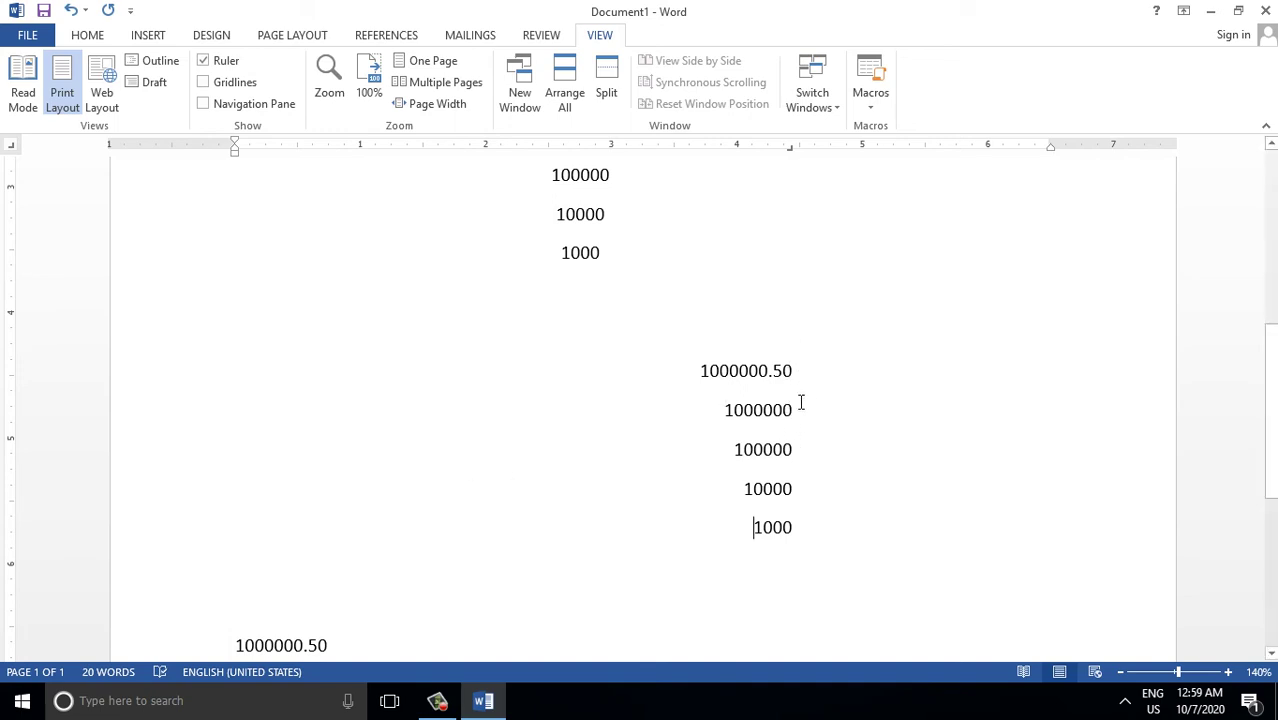
scroll(804, 474, "up", 3)
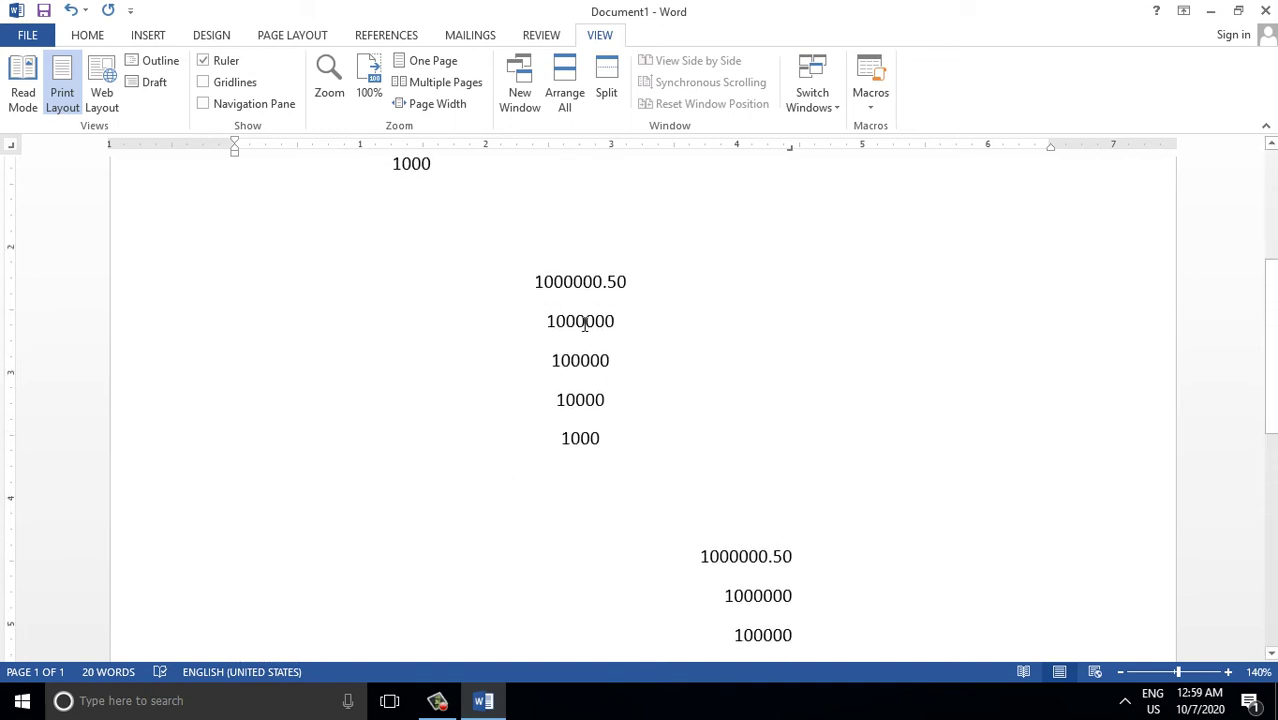
scroll(420, 327, "up", 4)
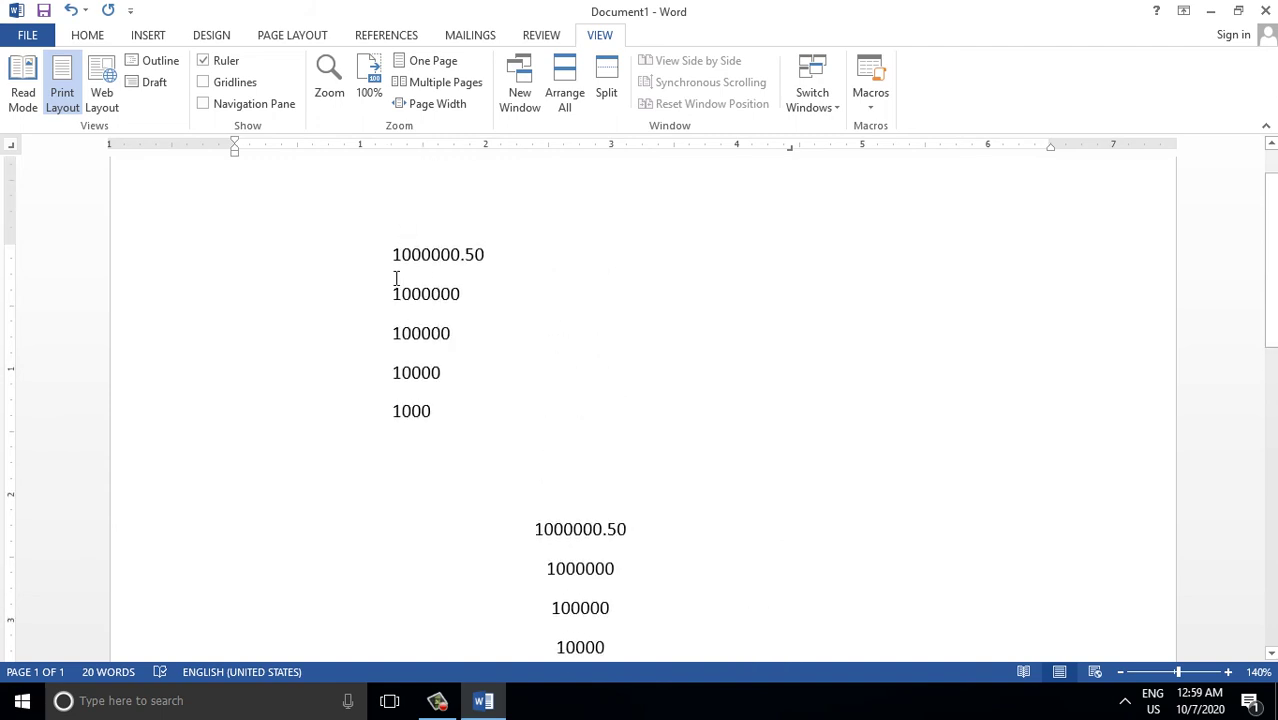
scroll(627, 362, "down", 3)
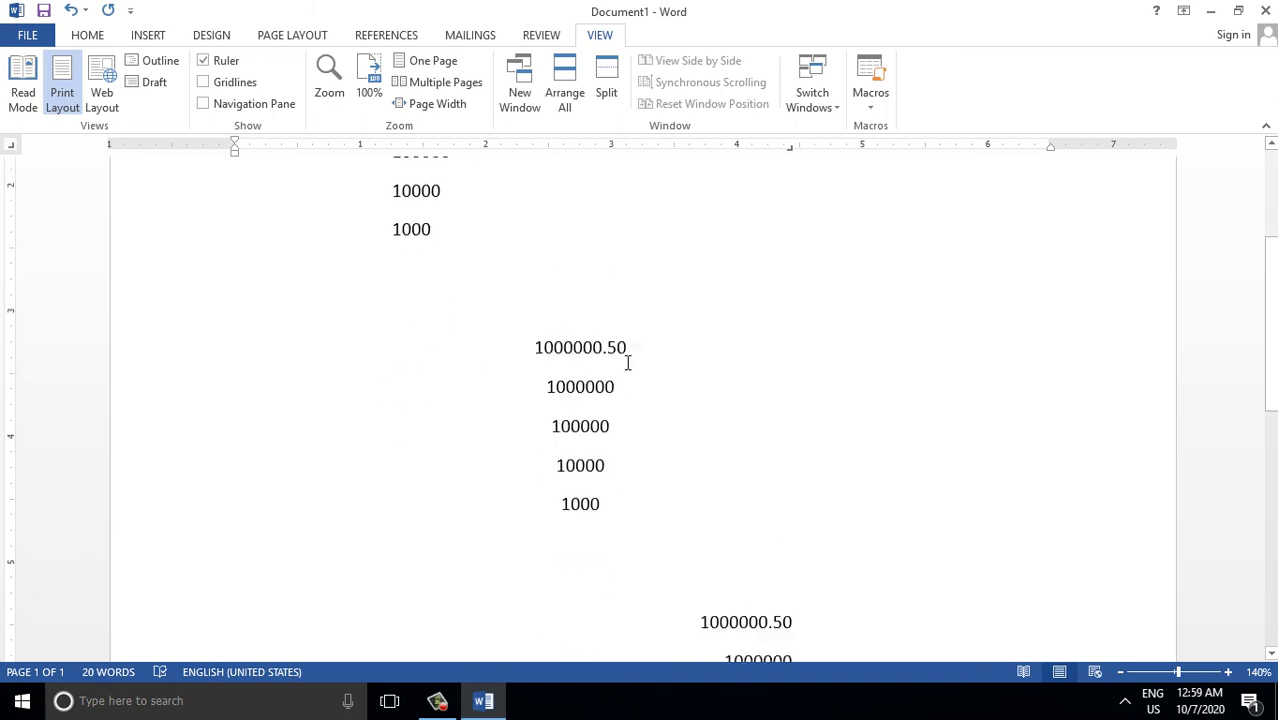
scroll(755, 390, "down", 4)
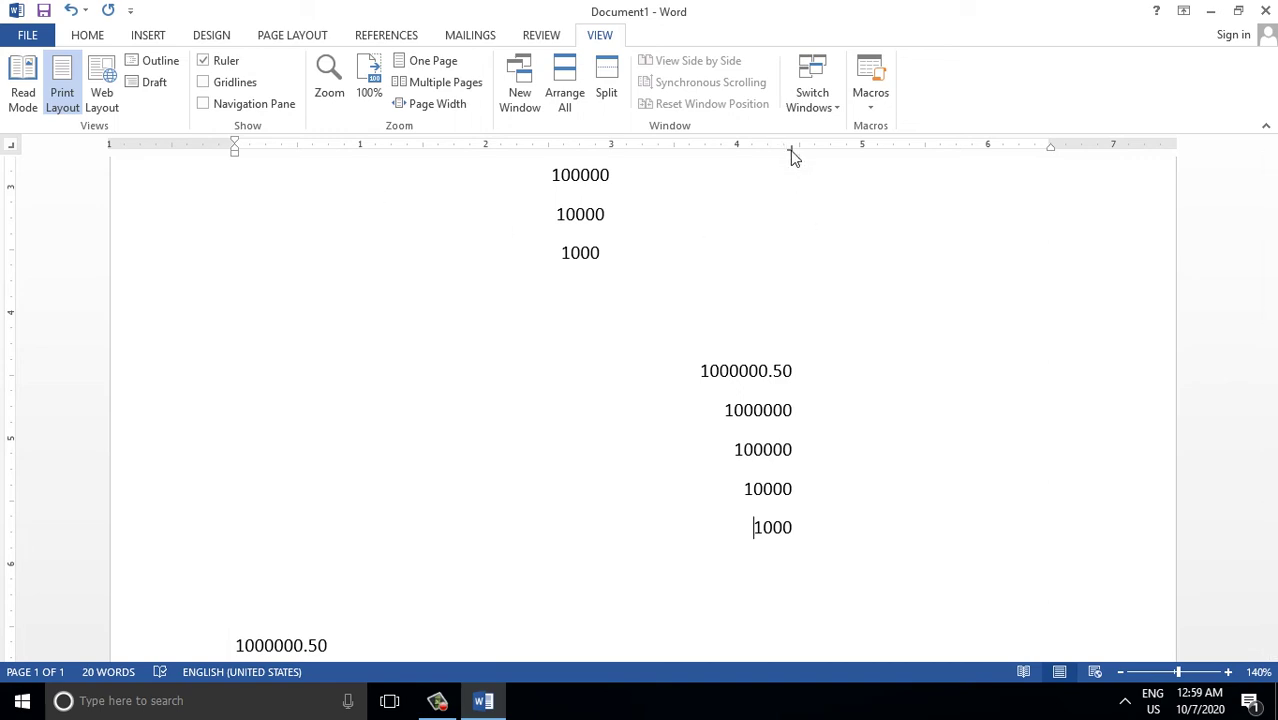
scroll(681, 399, "up", 3)
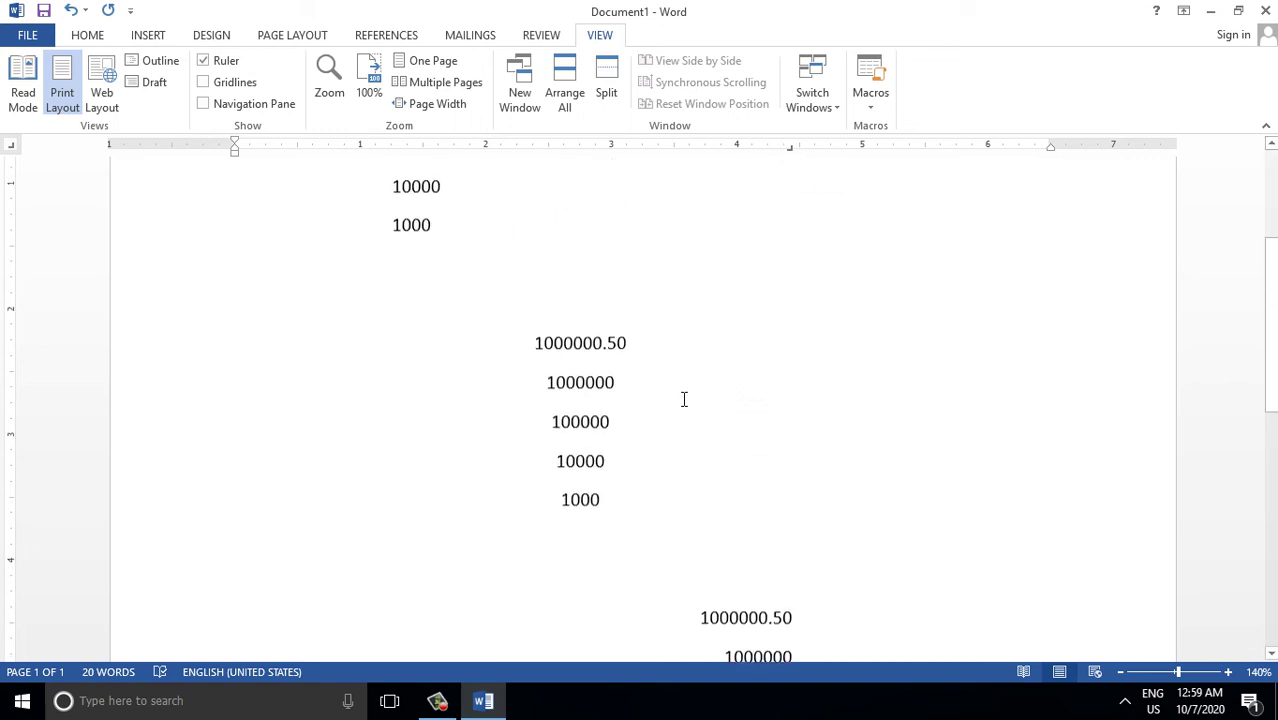
scroll(681, 399, "down", 2)
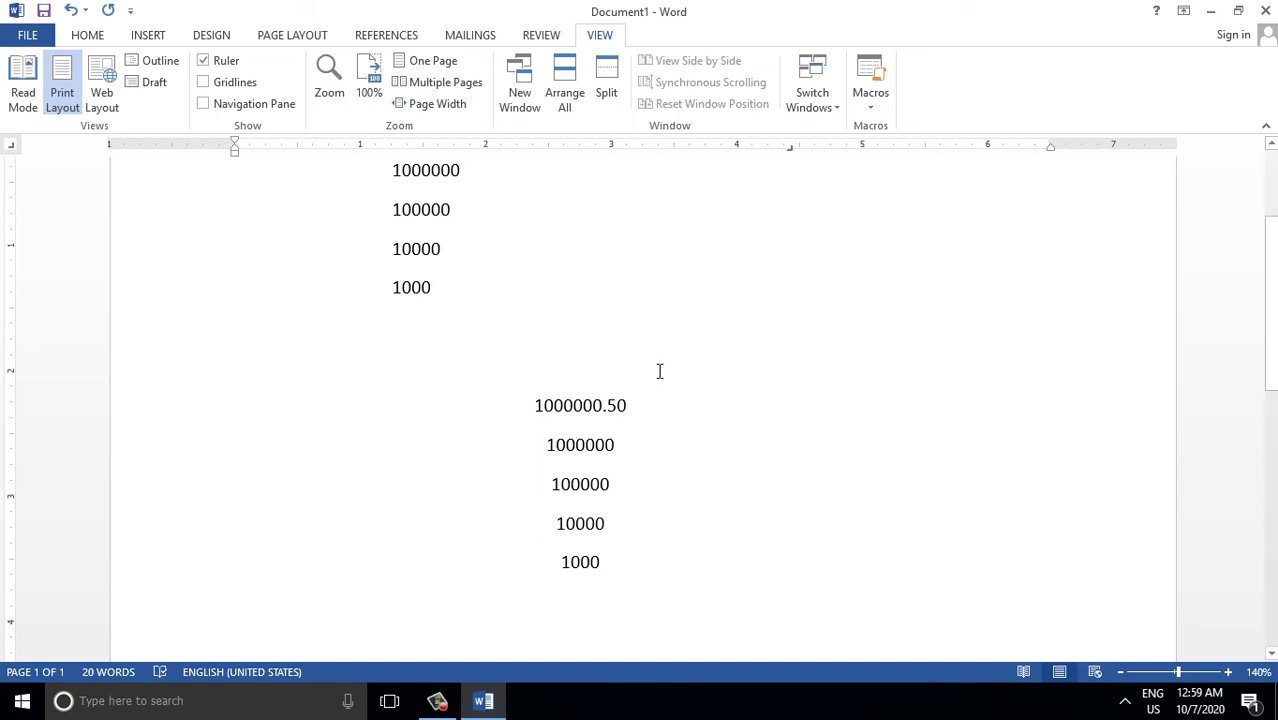
scroll(518, 350, "down", 2)
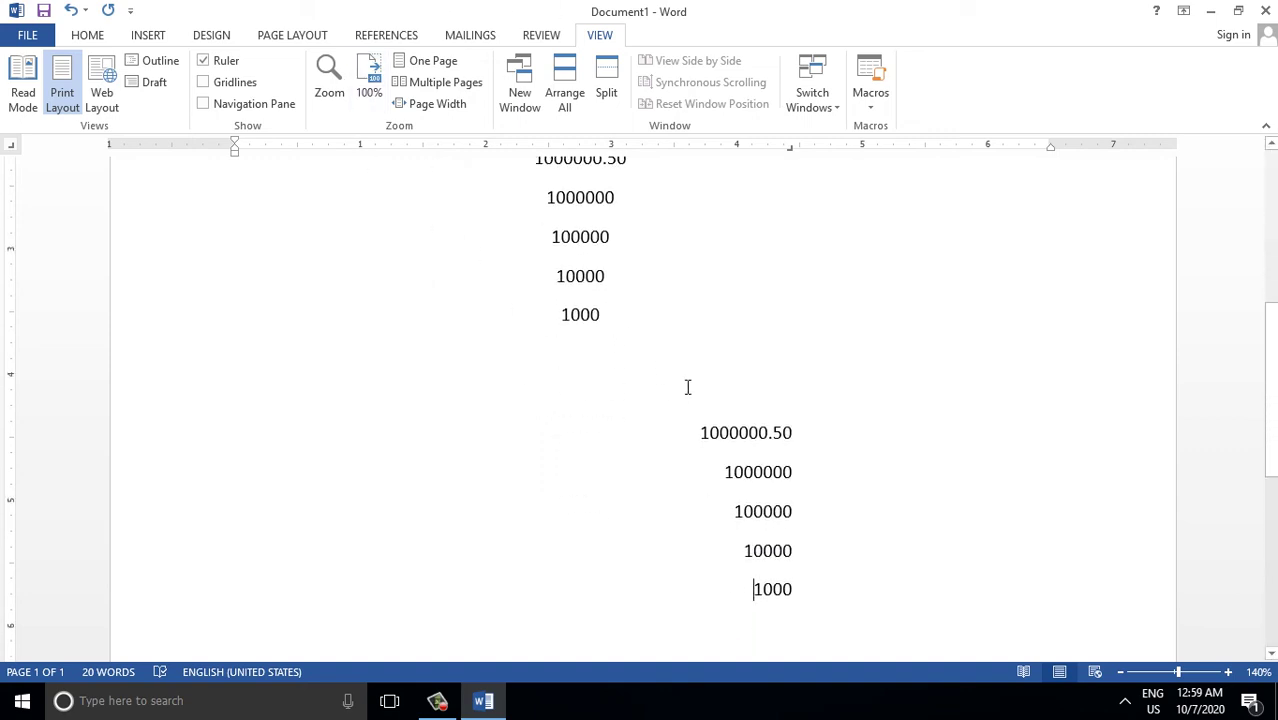
scroll(688, 387, "down", 4)
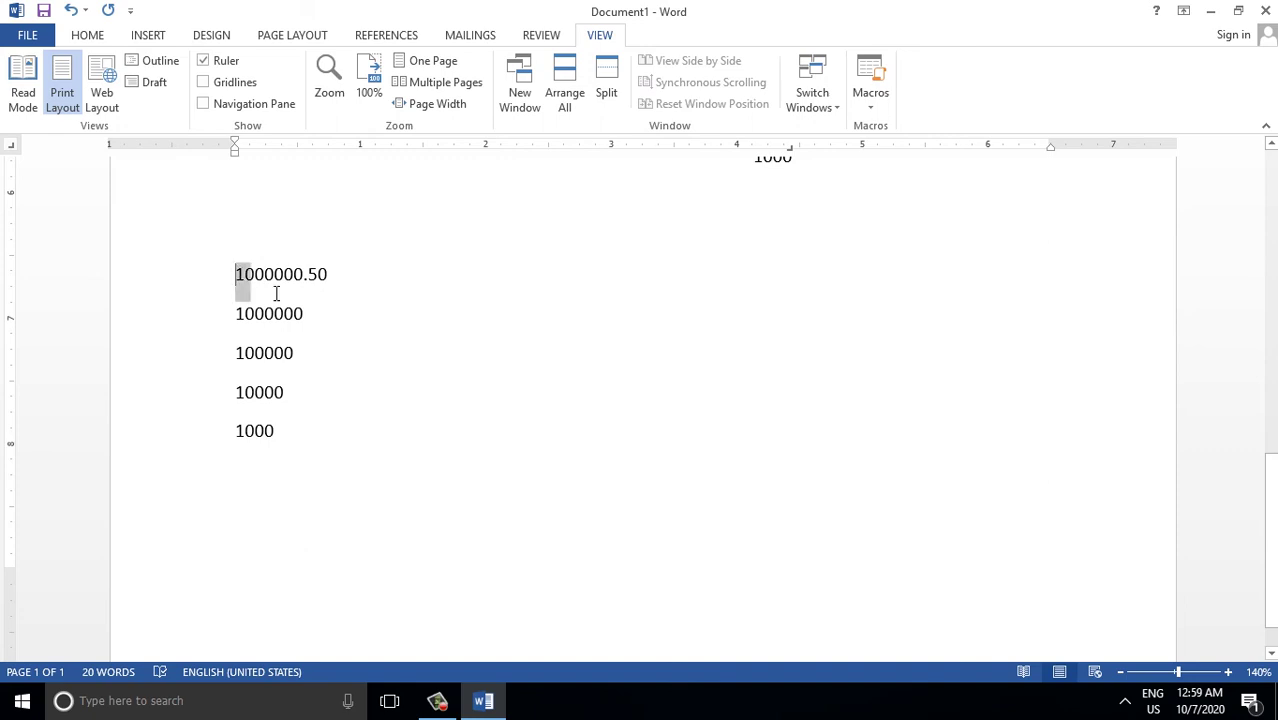
Select the last block and tab its numbers to the decimal tab stop
left_click_drag(232, 273, 372, 442)
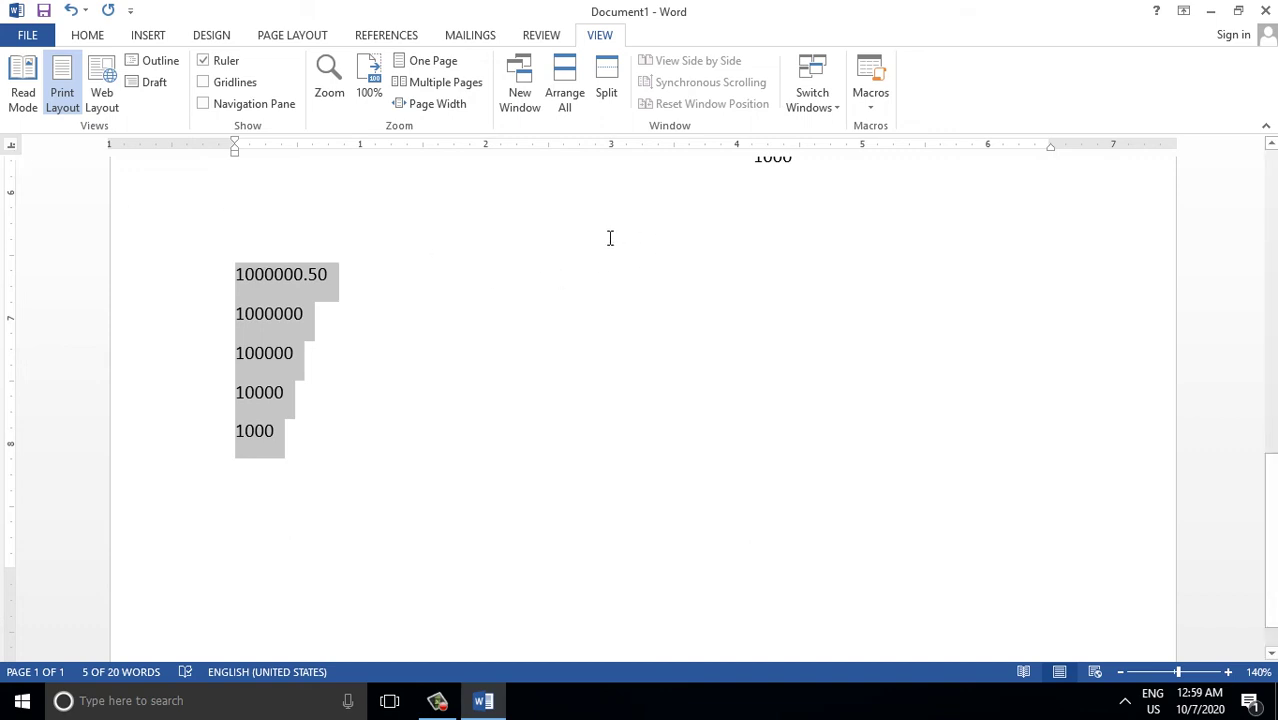
scroll(610, 238, "up", 1)
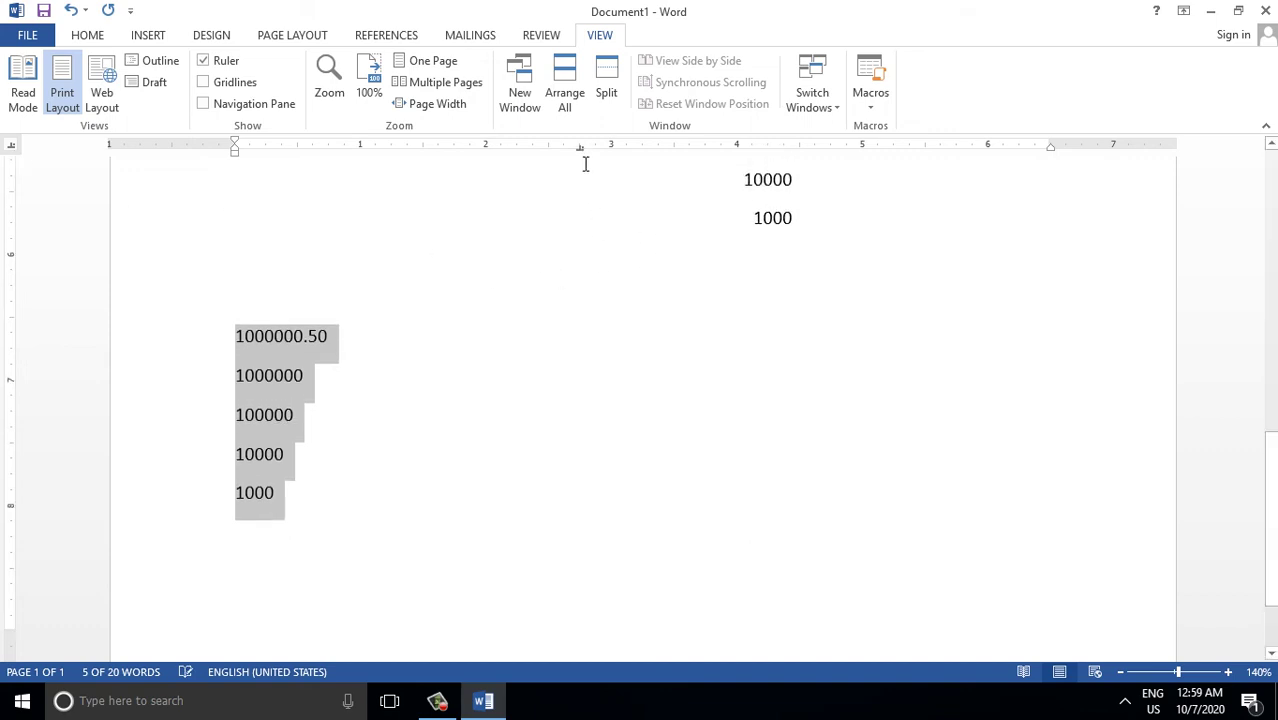
left_click(237, 347)
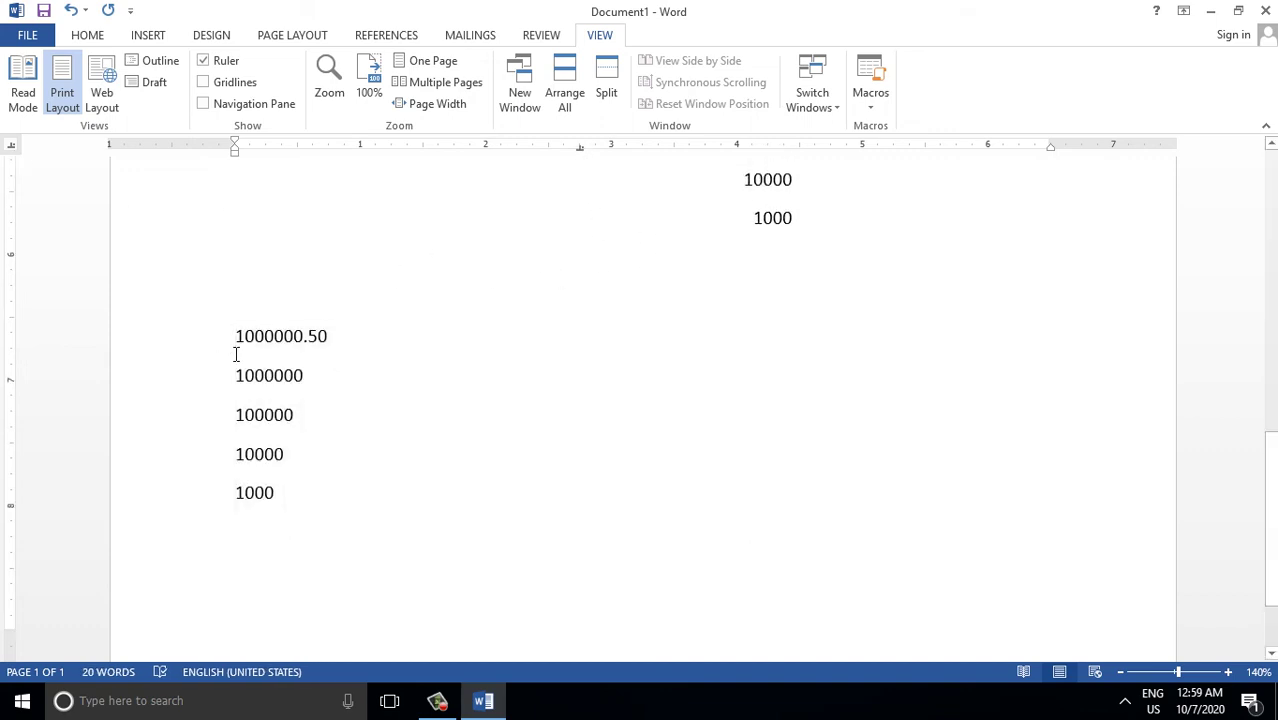
key("Tab")
key("Tab")
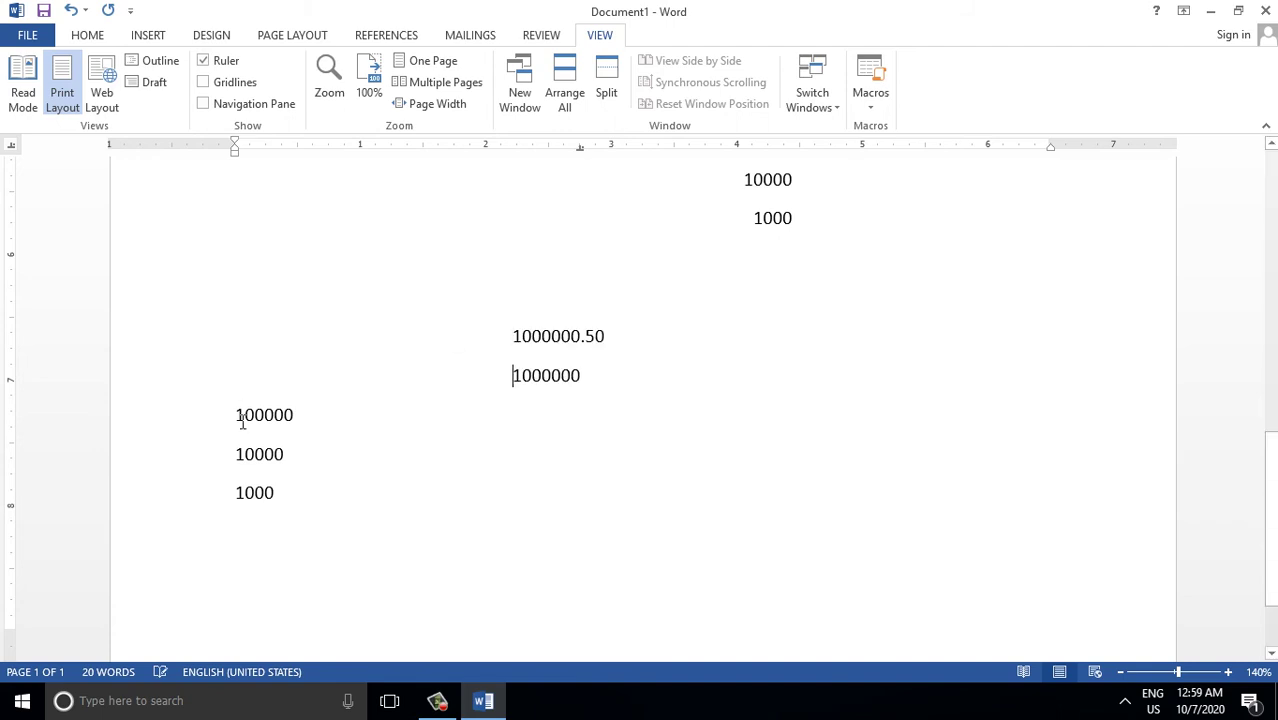
left_click(237, 414)
key("Tab")
key("Tab")
left_click(236, 490)
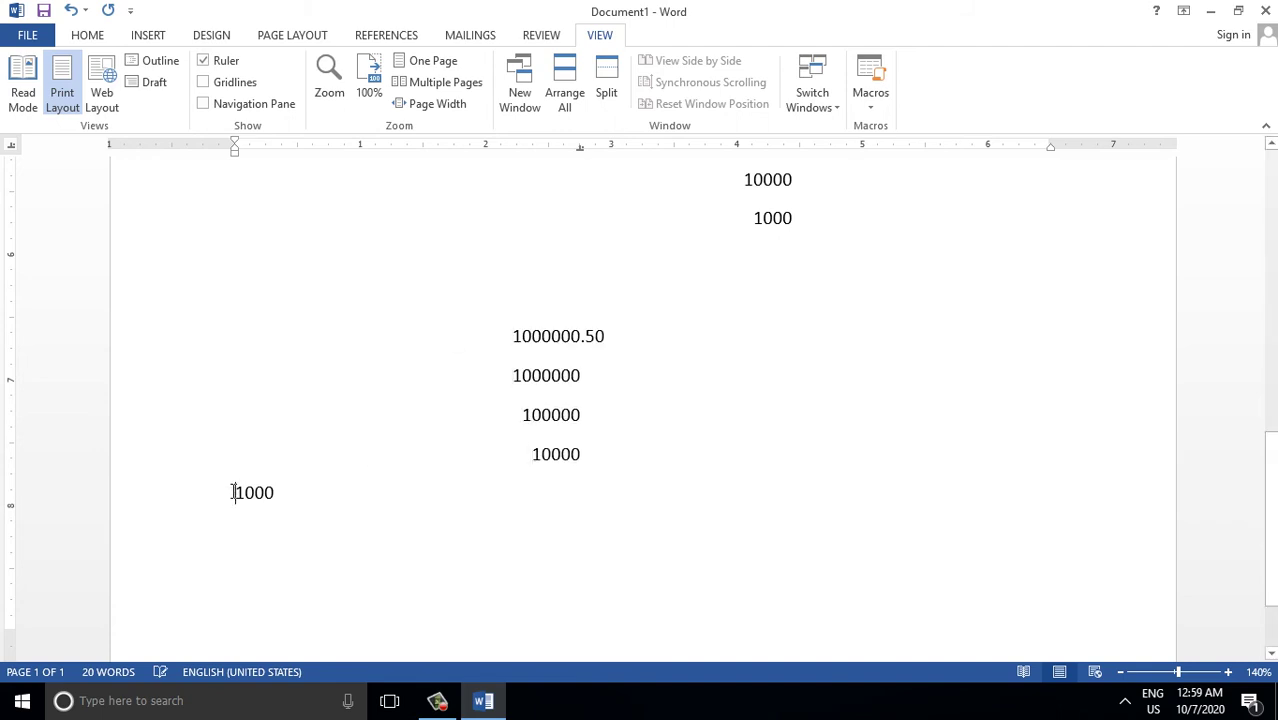
key("Tab")
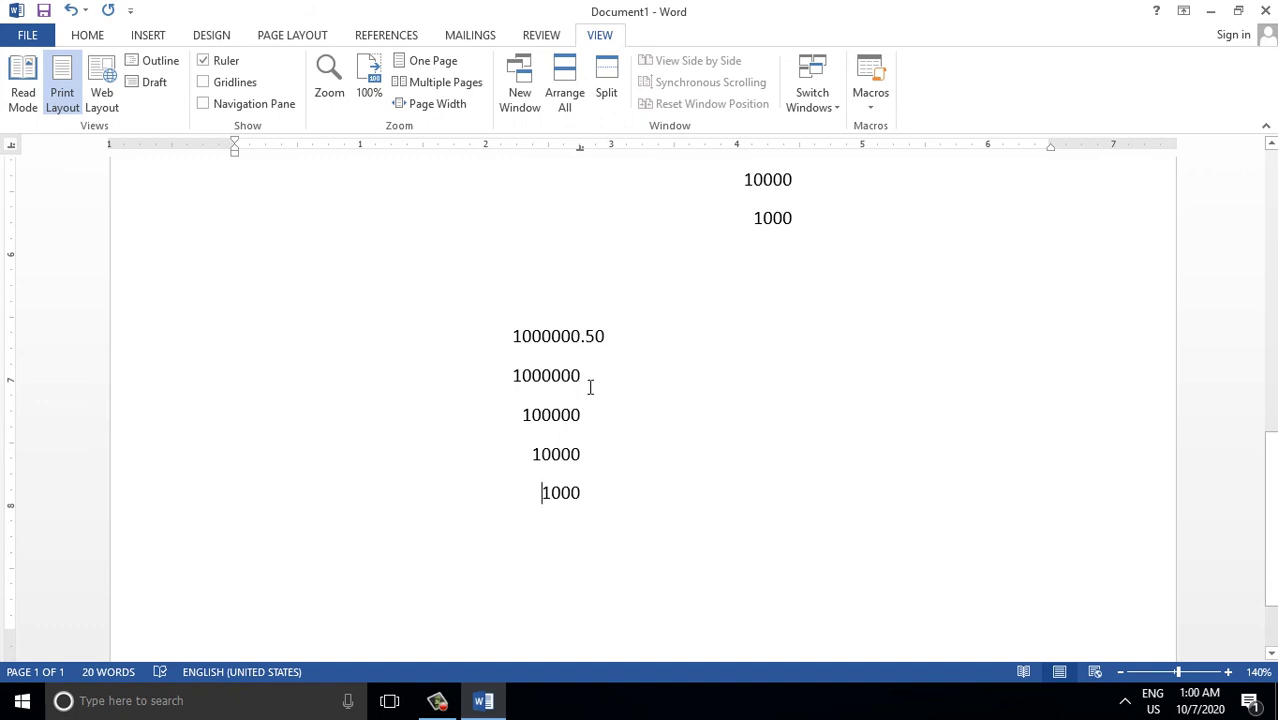
Extend two values to 1000000.500 and 100000.3000 to show decimal alignment
left_click(590, 386)
type(".5")
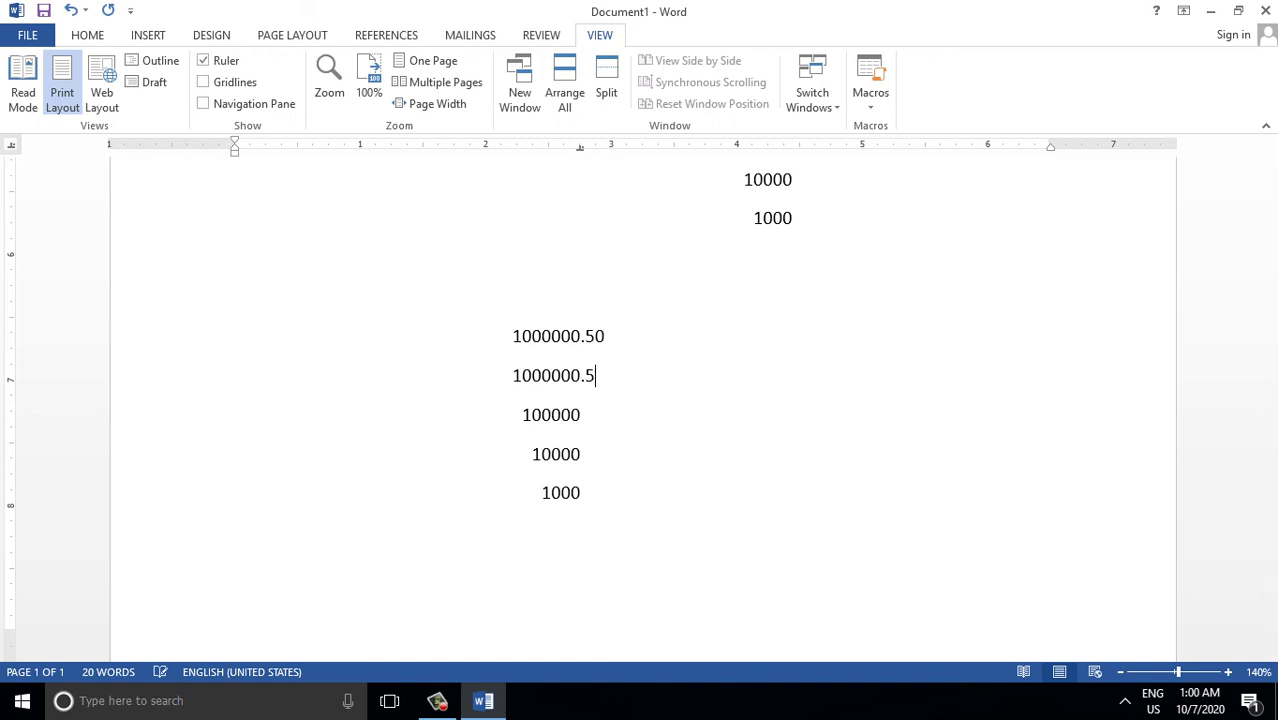
type("00")
left_click(571, 384)
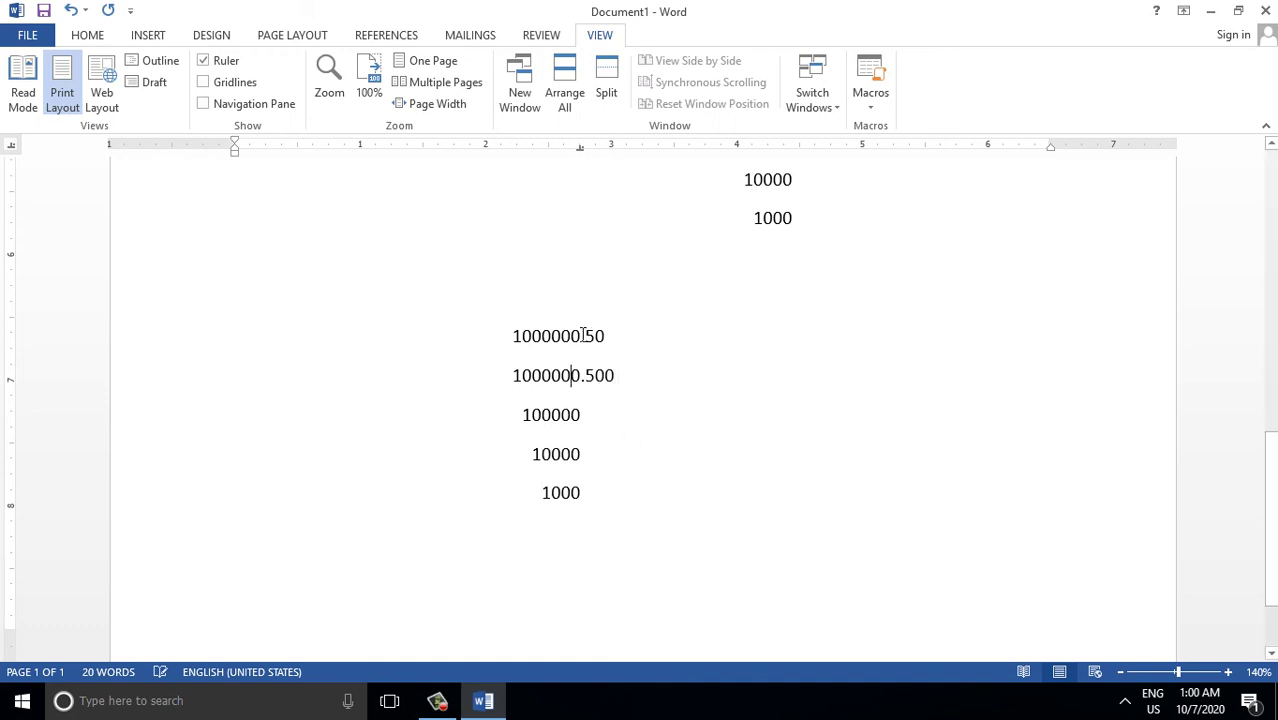
left_click(582, 414)
type(".3000")
key("Return")
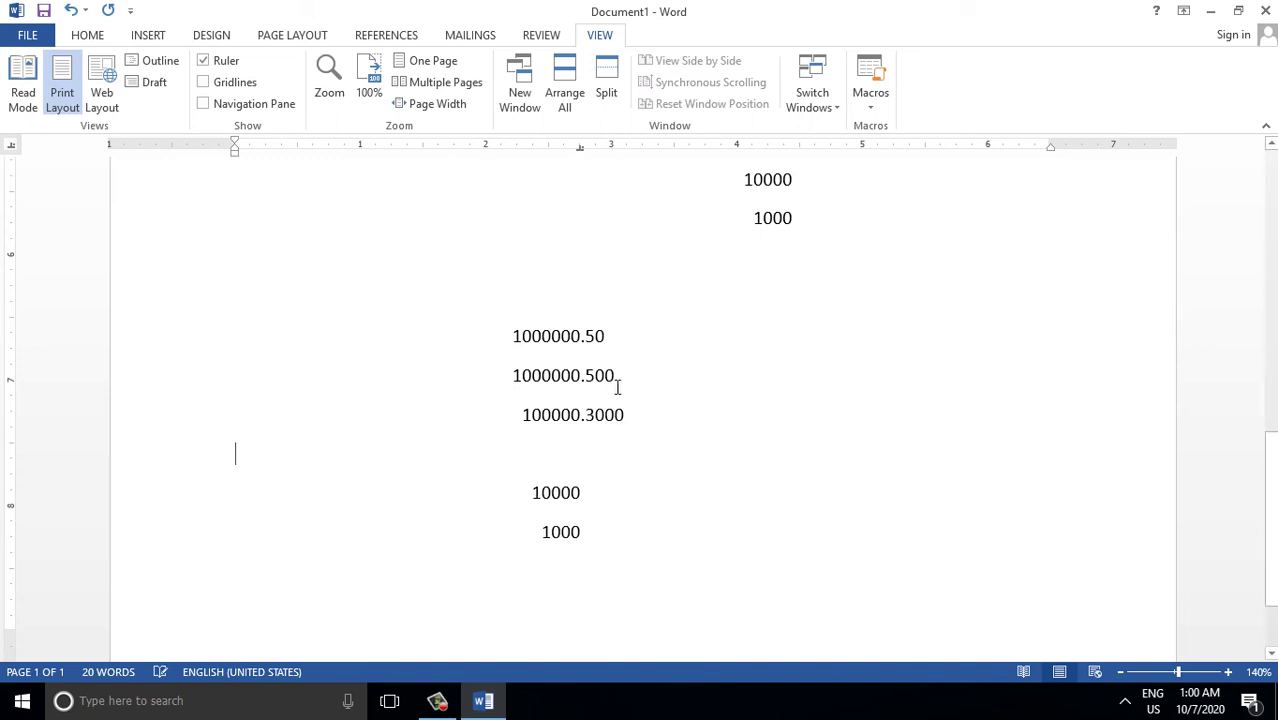
key("BackSpace")
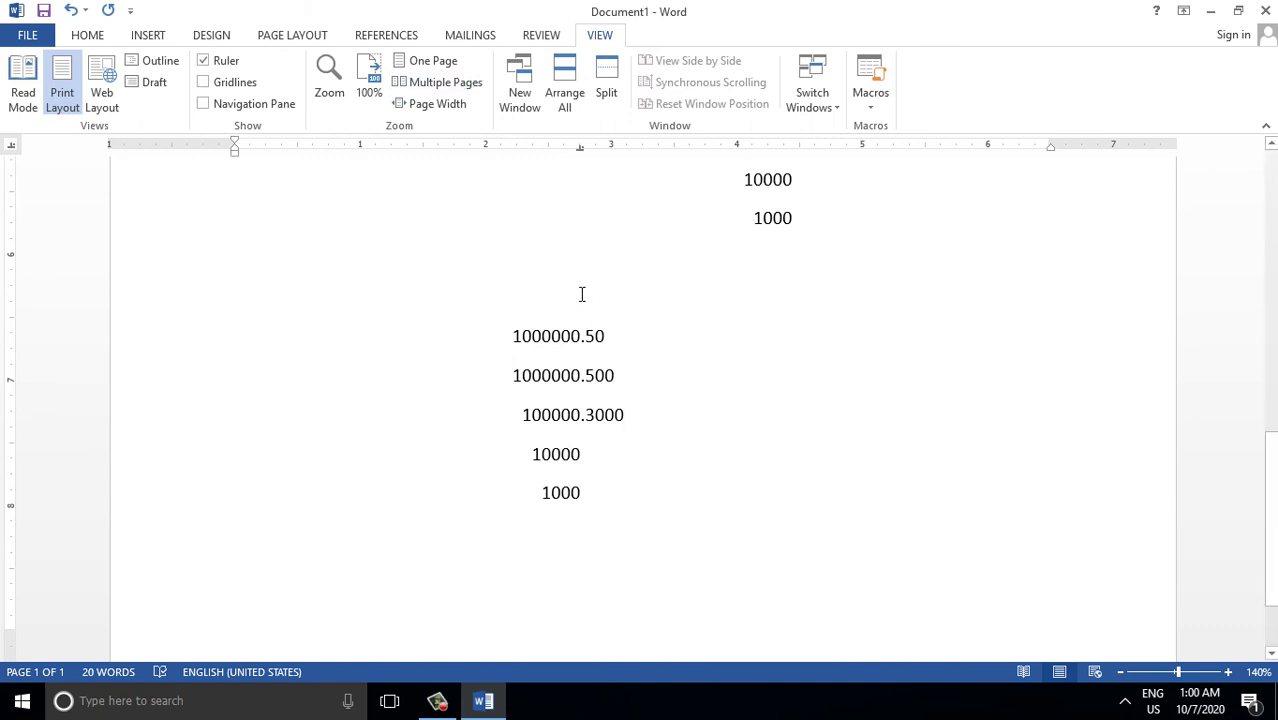
Move the first, left-aligned number block's tab stop slightly further left on the ruler
scroll(526, 292, "up", 2)
scroll(526, 292, "up", 5)
scroll(526, 292, "up", 5)
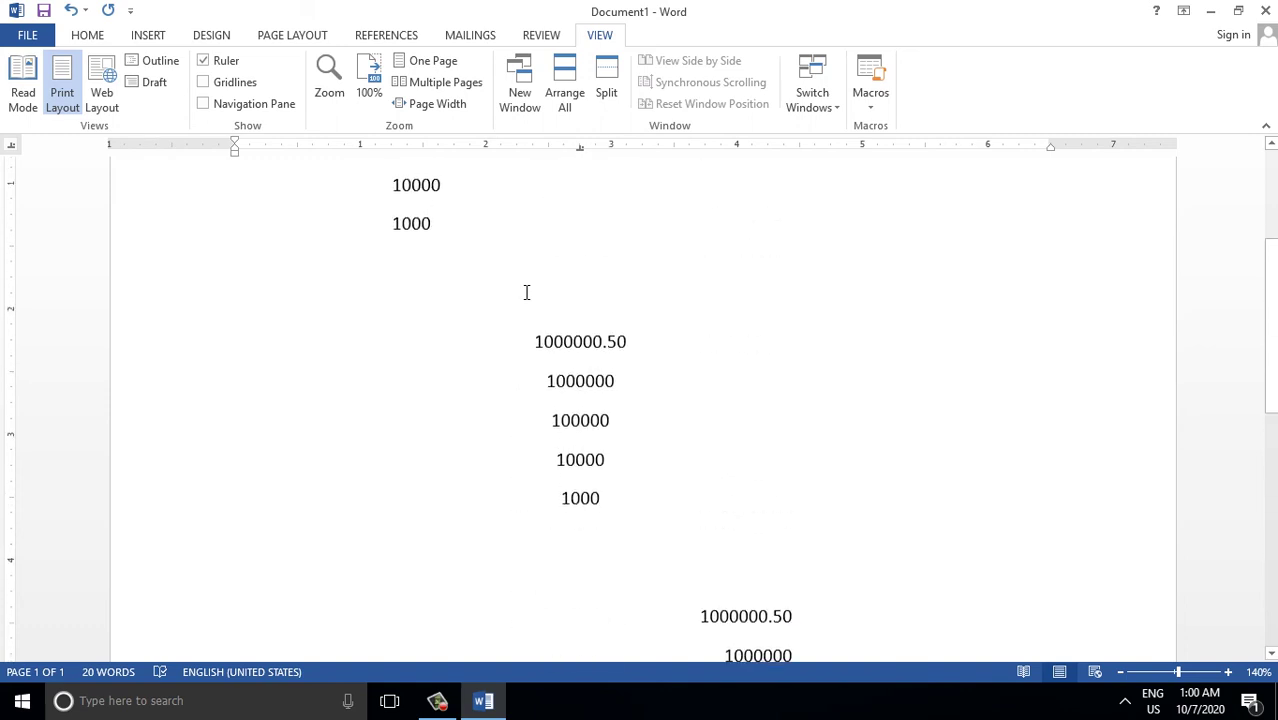
scroll(526, 292, "up", 3)
scroll(527, 292, "up", 1)
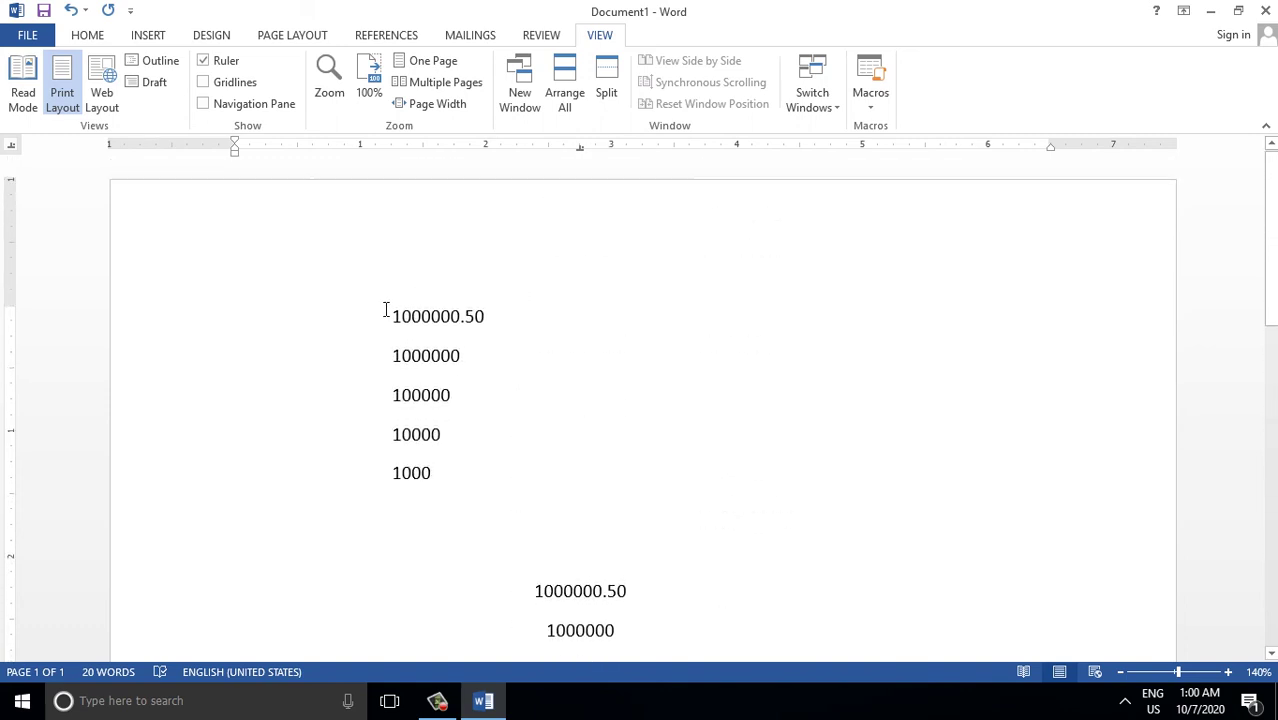
left_click_drag(386, 310, 457, 476)
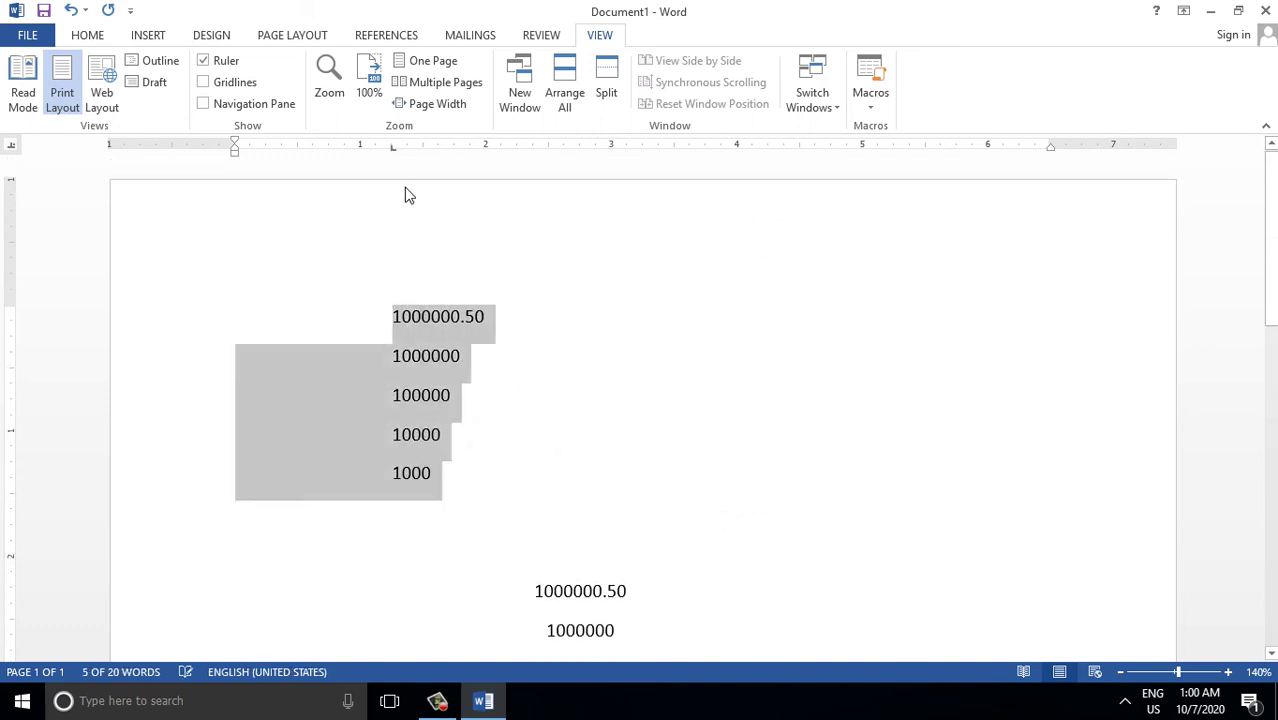
mouse_move(391, 148)
left_mouse_down()
mouse_move(353, 150)
mouse_move(364, 153)
left_mouse_up()
Move the centred number block's center tab stop slightly left, then deselect it
scroll(462, 340, "down", 2)
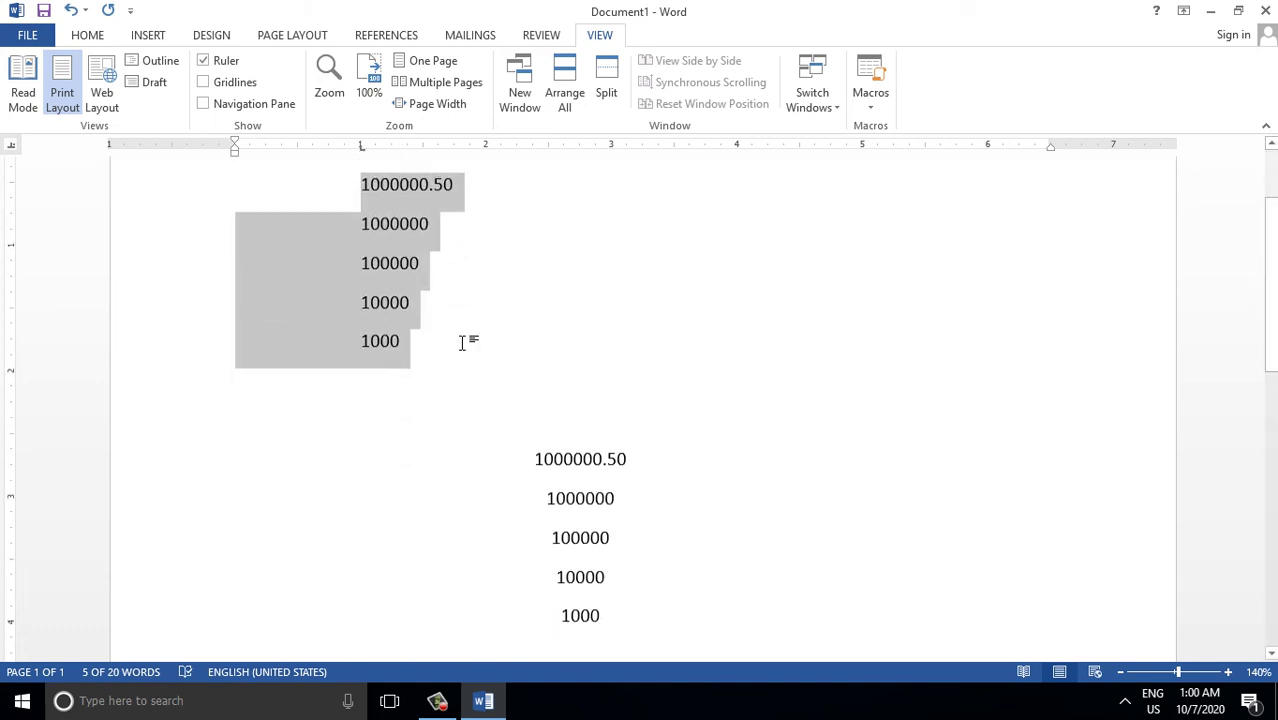
scroll(551, 442, "down", 1)
left_click_drag(530, 405, 657, 581)
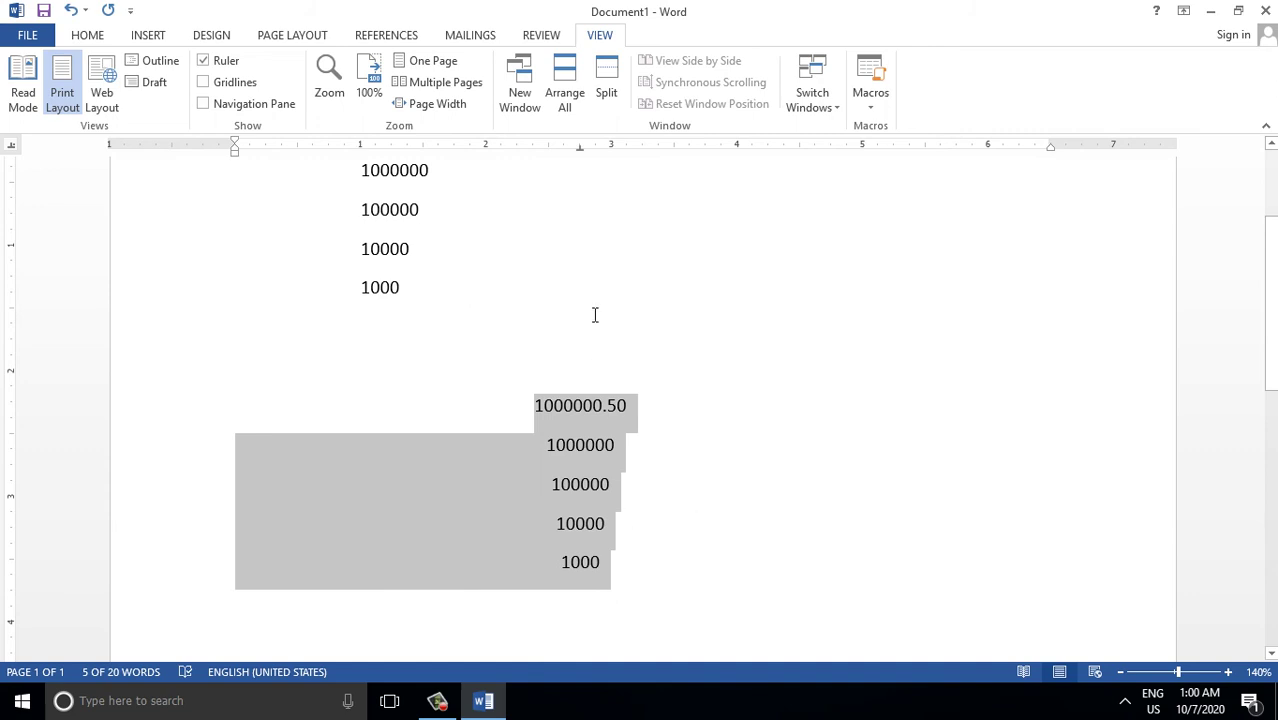
left_click_drag(579, 146, 556, 146)
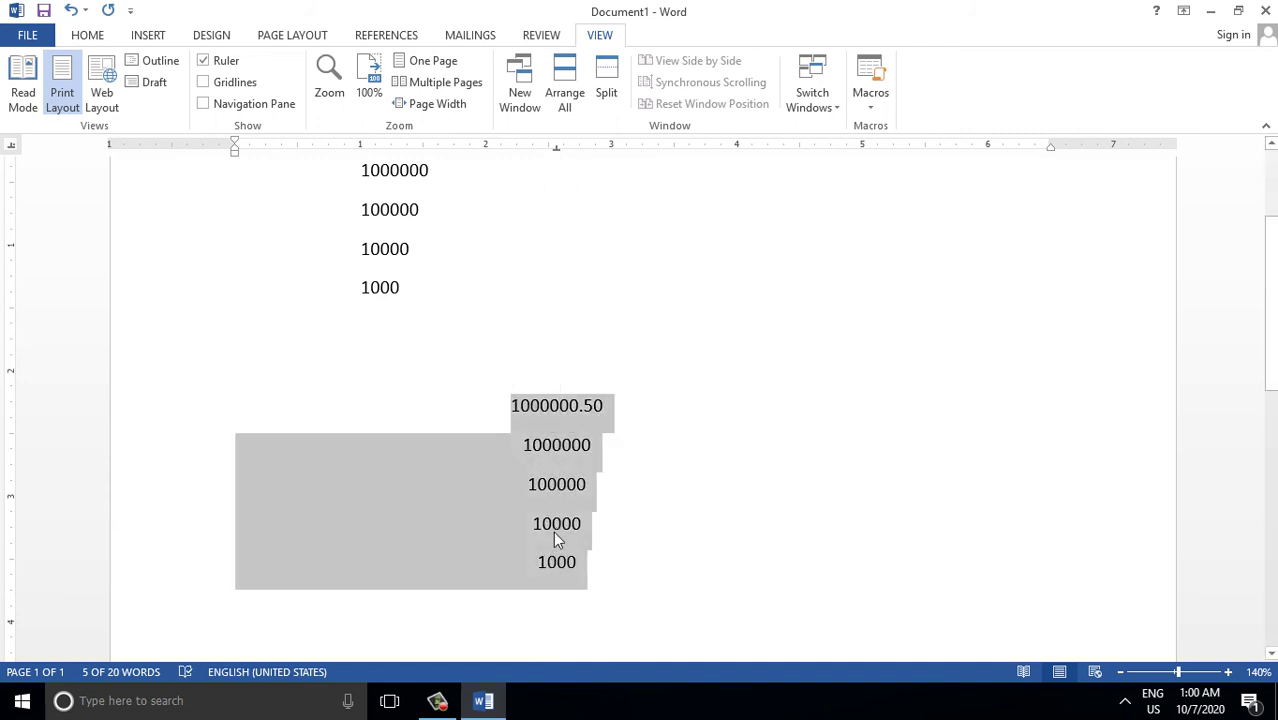
left_click(570, 447)
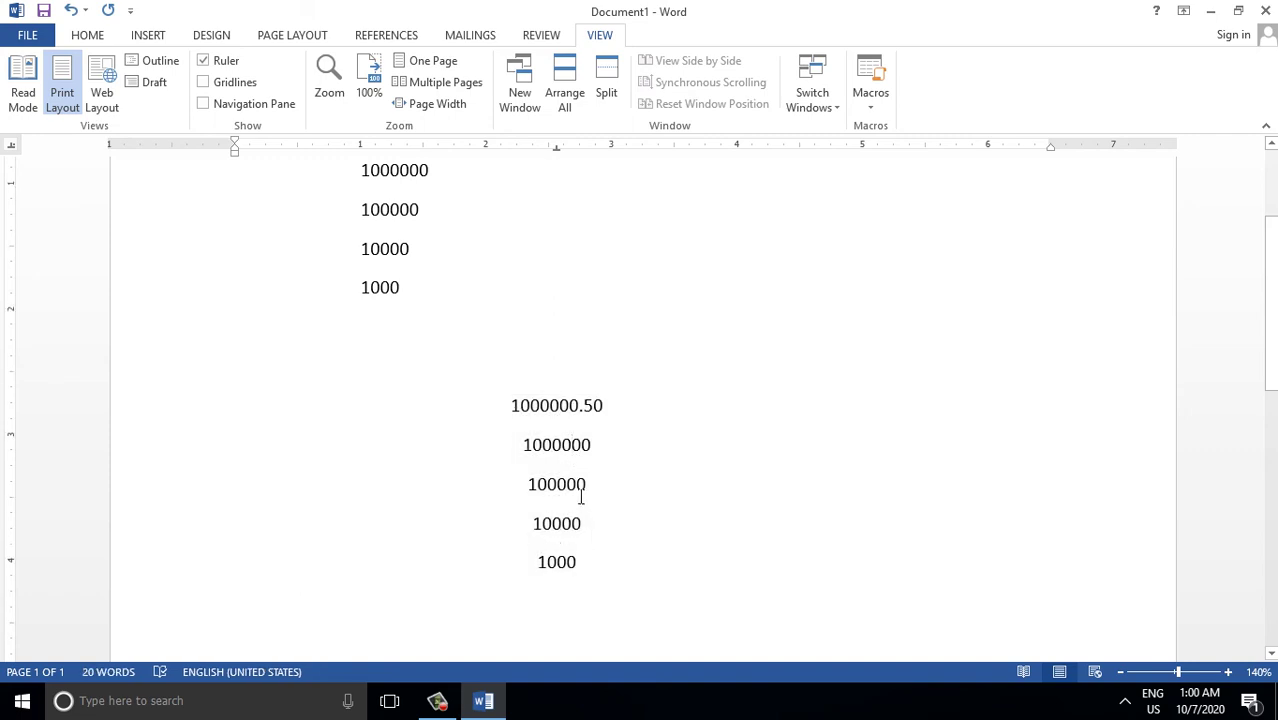
scroll(581, 497, "down", 3)
Shift the right-aligned number block left by moving its right tab stop
left_click_drag(701, 432, 816, 602)
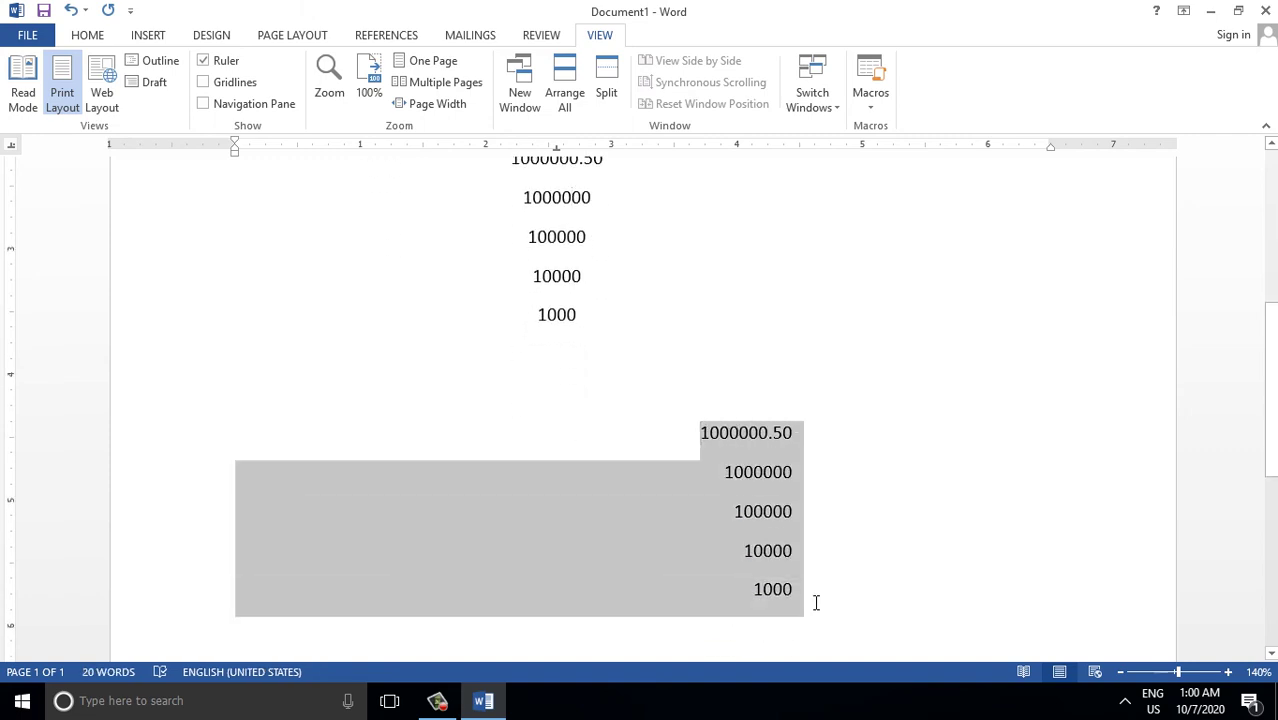
left_click_drag(790, 148, 770, 155)
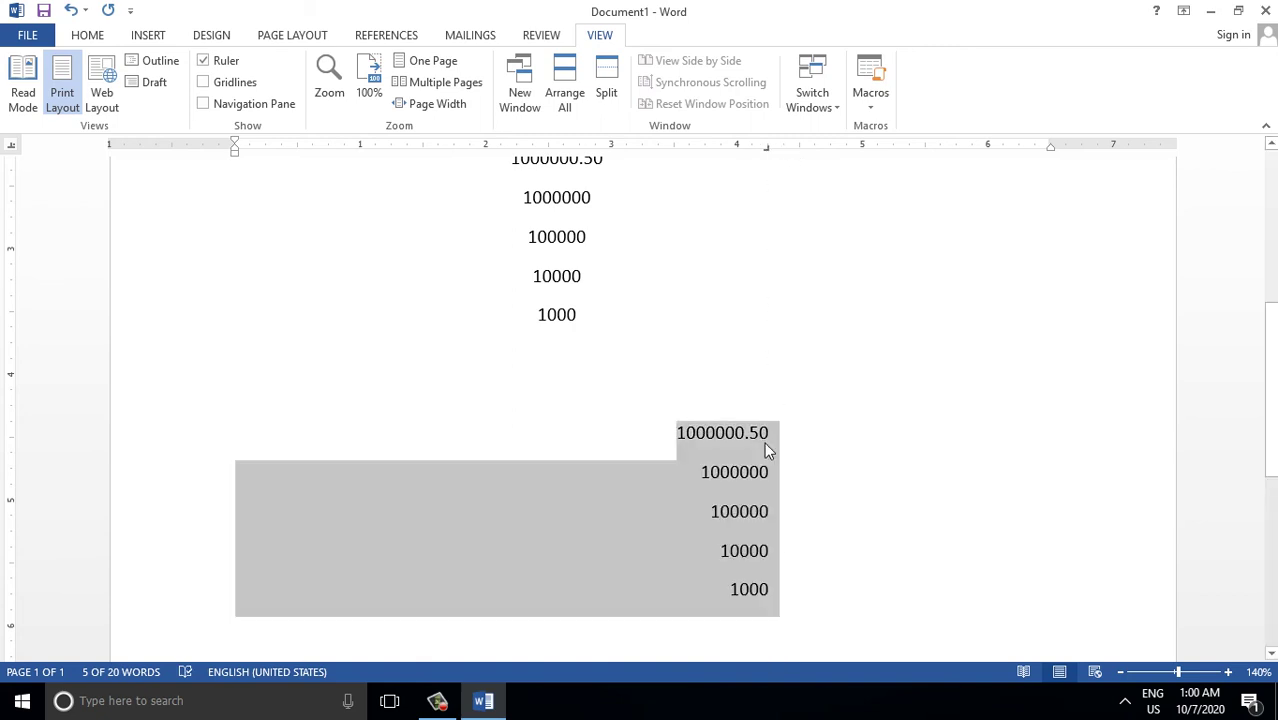
scroll(702, 508, "down", 5)
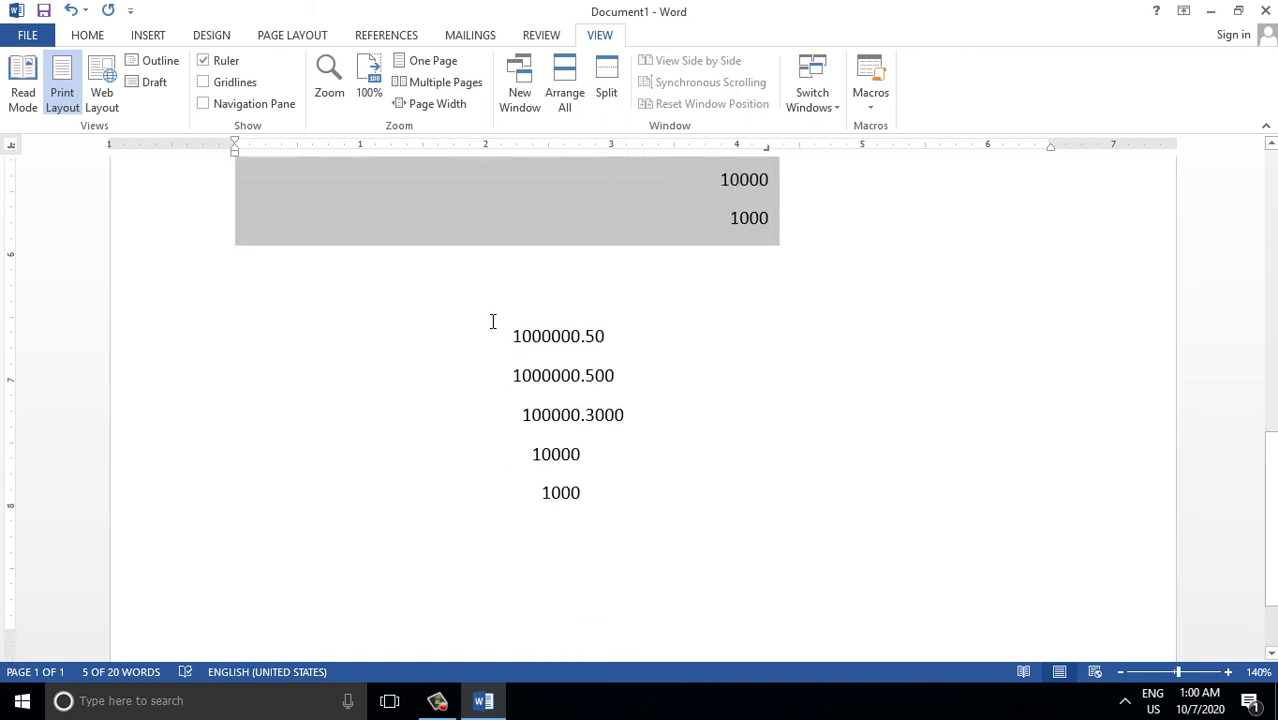
left_click(510, 338)
Replace the lower block's tab stop with a decimal tab near 2.5 inches
left_click_drag(510, 338, 611, 496)
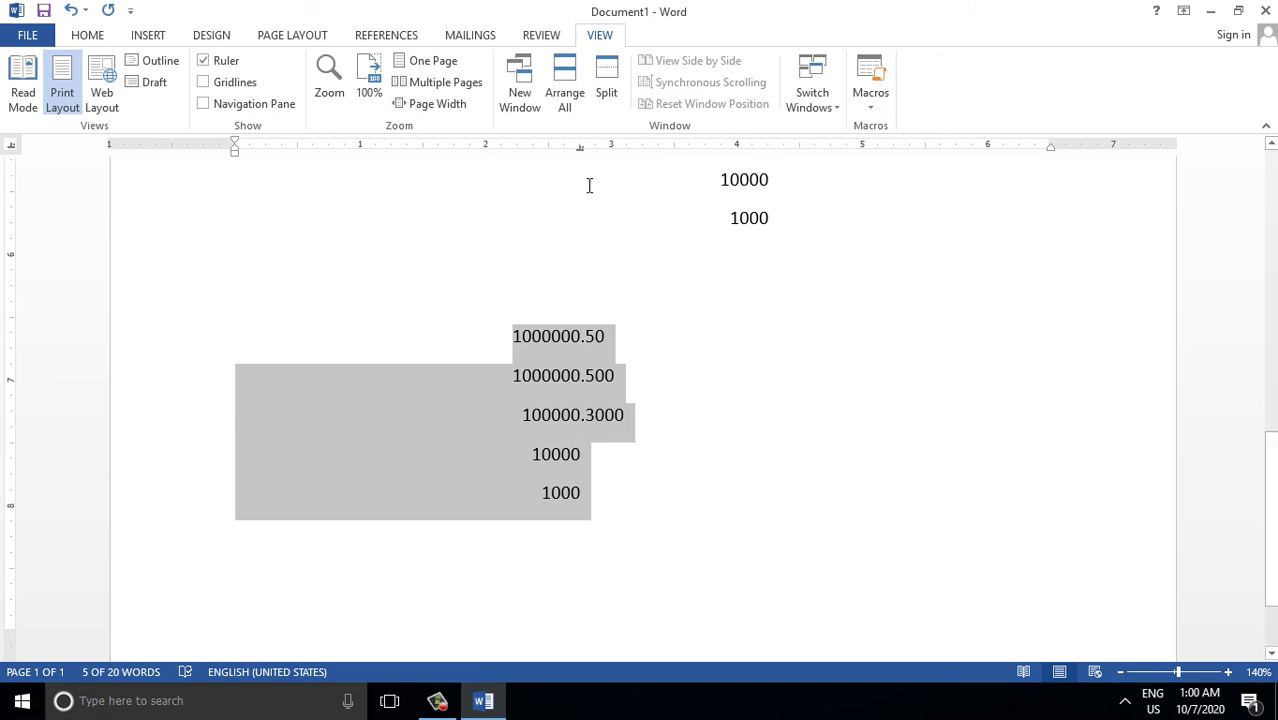
left_click_drag(579, 147, 603, 150)
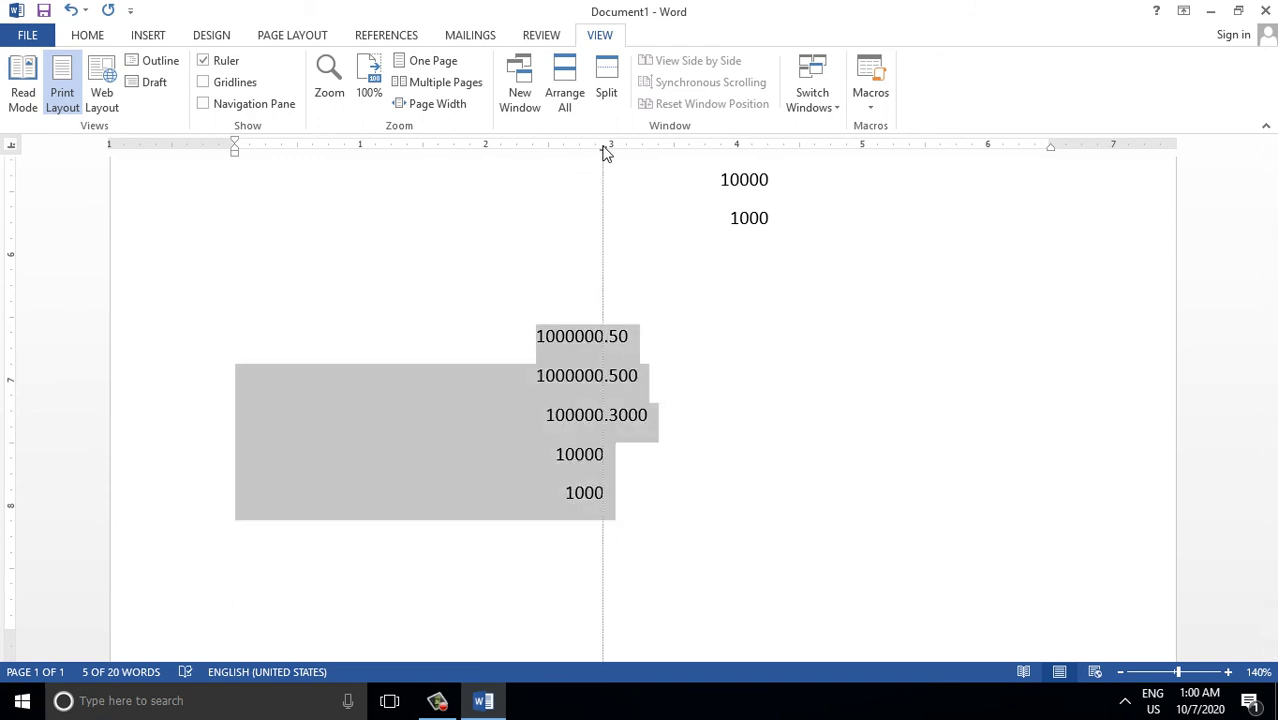
left_click_drag(603, 150, 600, 260)
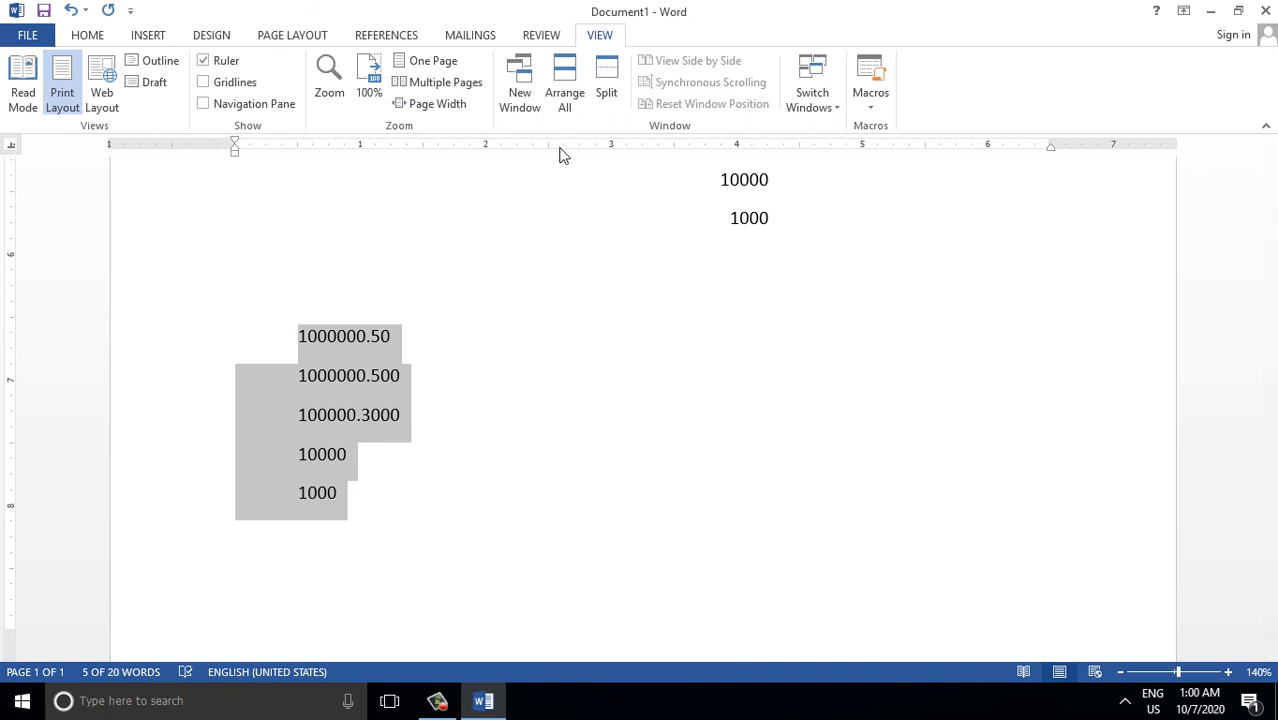
left_click(558, 147)
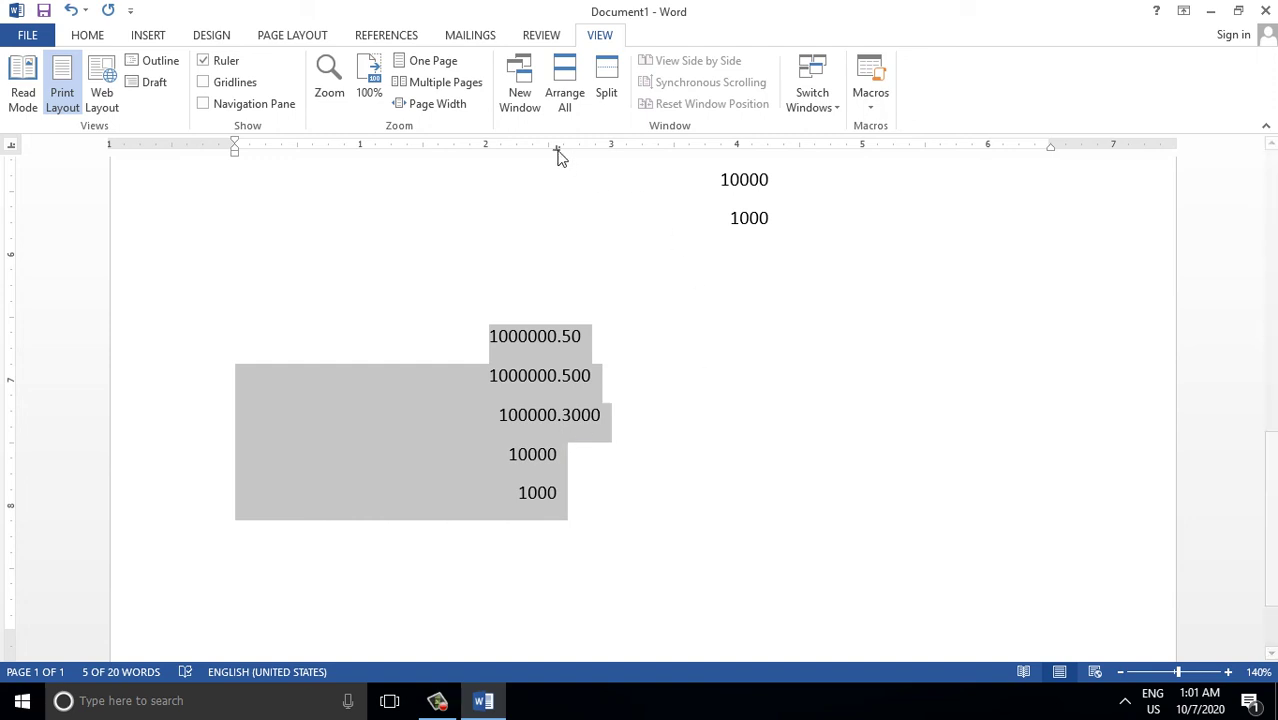
Slide the decimal tab, then move the right-aligned block's right tab further left
mouse_move(556, 147)
left_mouse_down()
mouse_move(611, 147)
mouse_move(526, 150)
left_mouse_up()
scroll(730, 251, "up", 3)
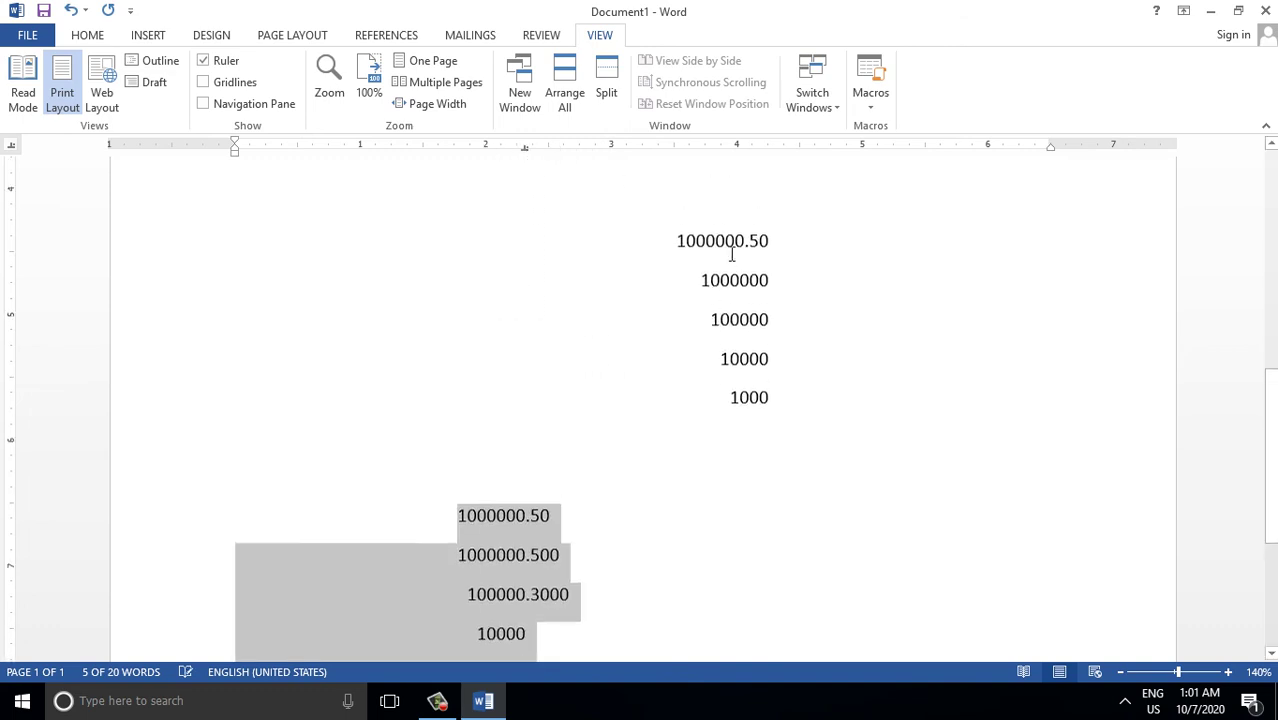
scroll(678, 402, "up", 3)
left_click_drag(667, 432, 785, 590)
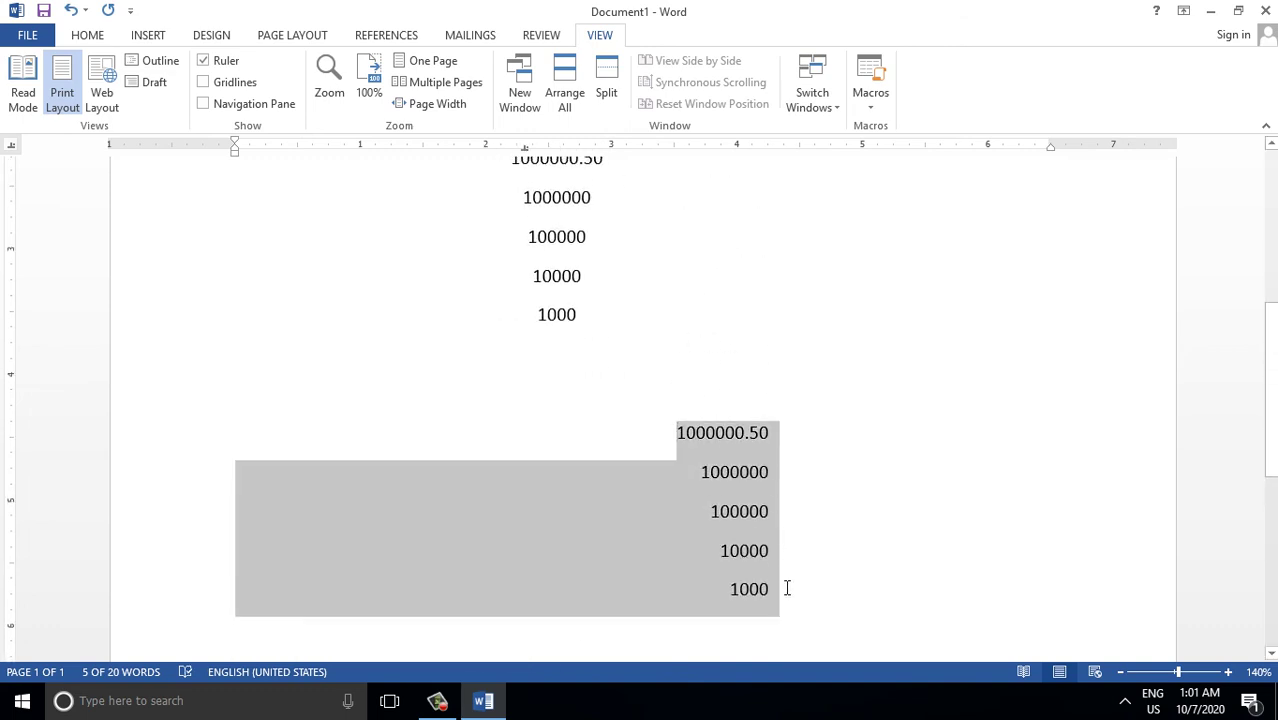
mouse_move(768, 153)
left_mouse_down()
mouse_move(786, 161)
mouse_move(721, 154)
left_mouse_up()
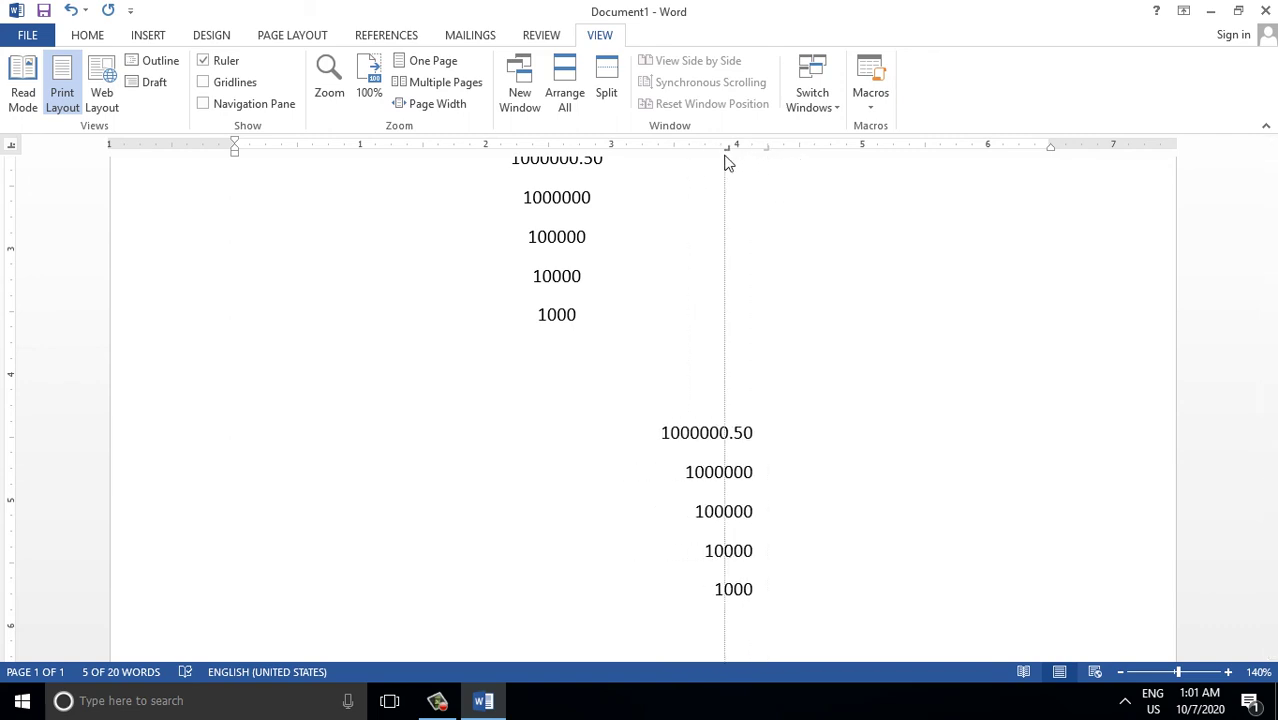
Remove the centred block's tab stop and set a new tab near 2.6 inches
scroll(536, 285, "up", 2)
scroll(521, 333, "up", 2)
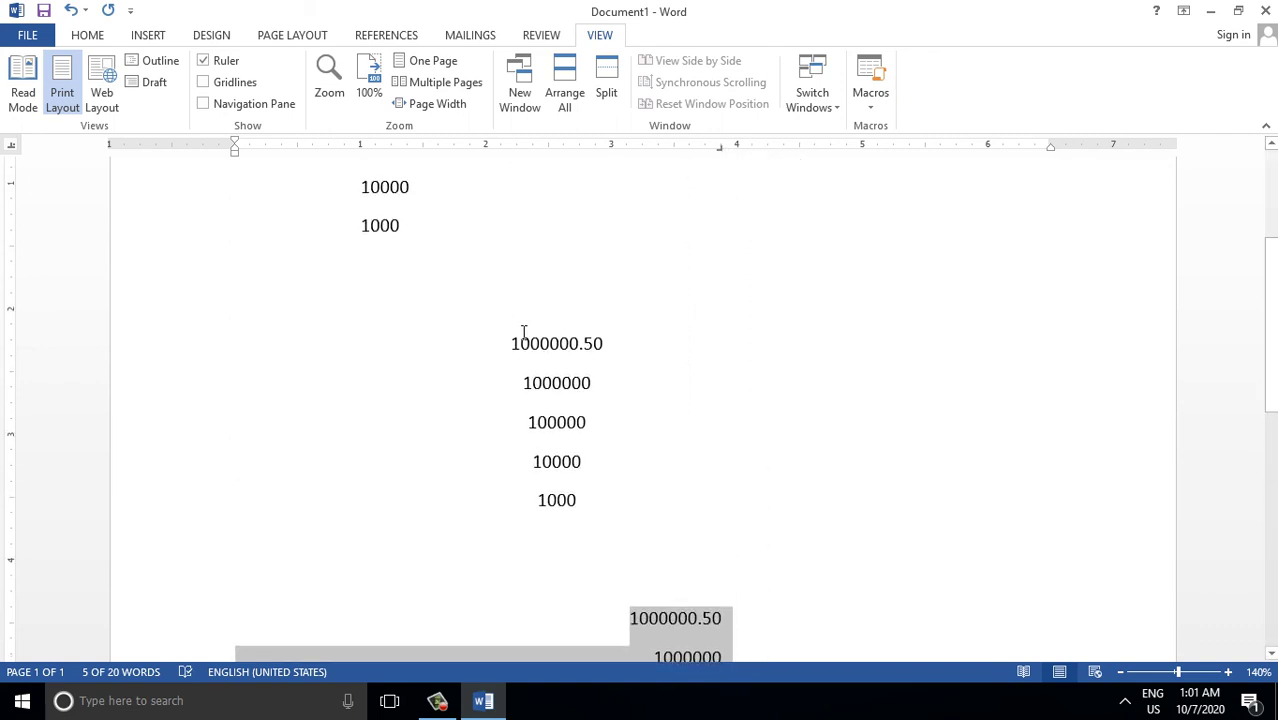
left_click_drag(511, 343, 600, 497)
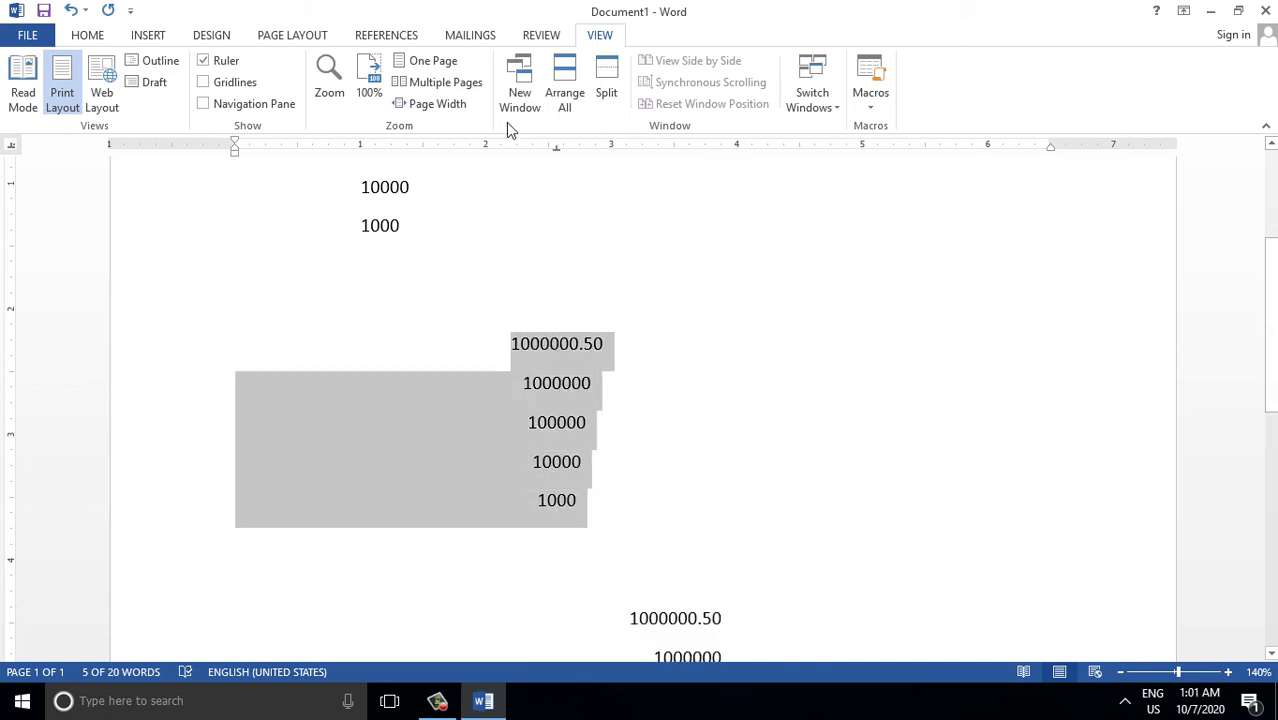
left_click_drag(553, 151, 497, 249)
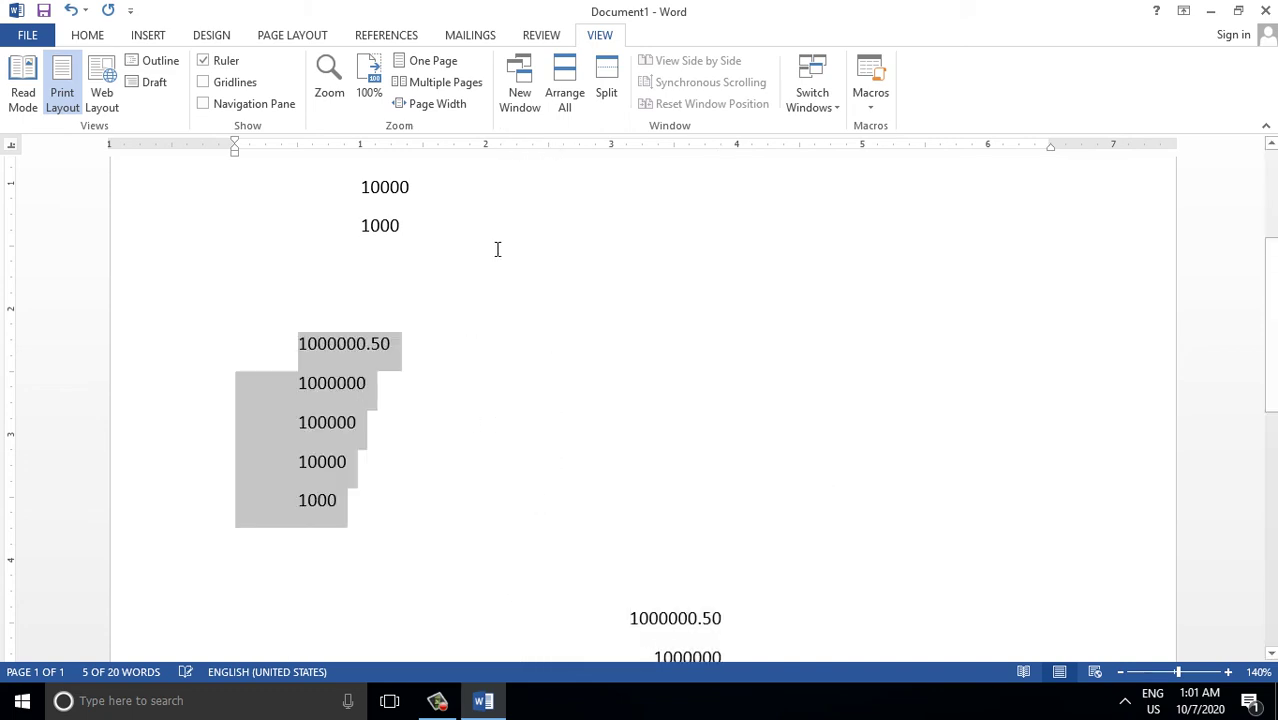
left_click(555, 150)
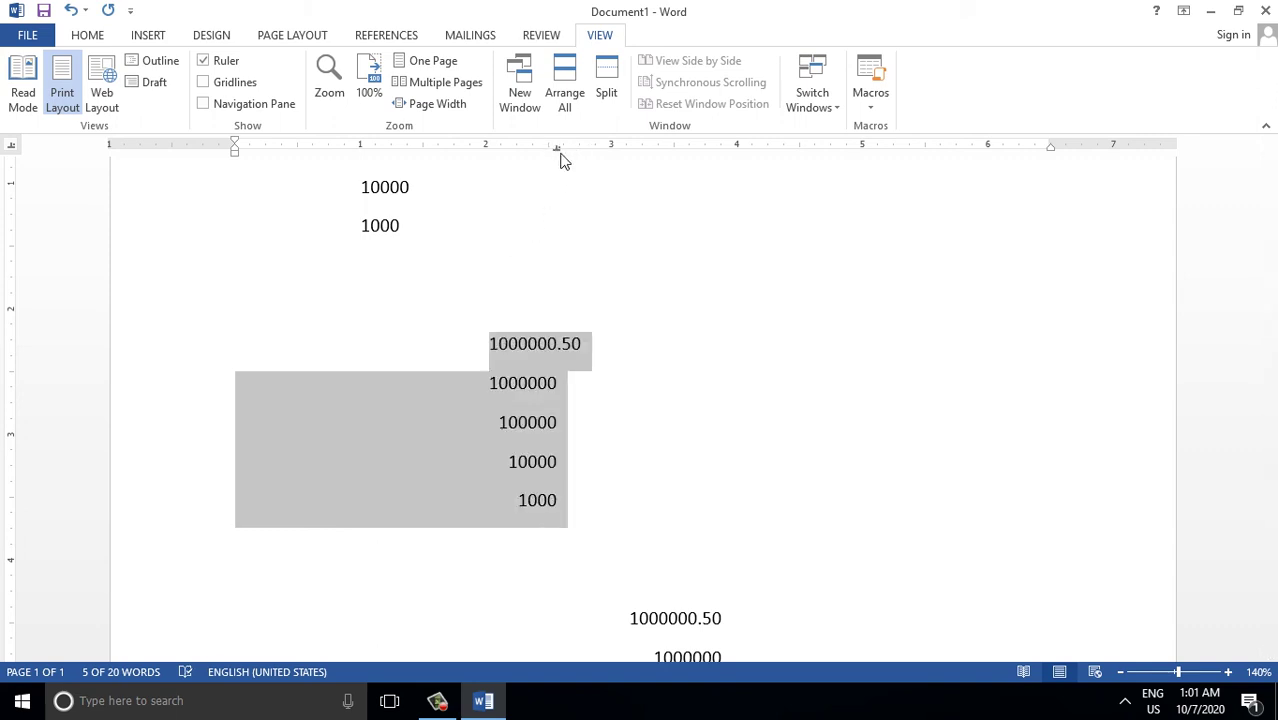
Switch the tab type to Center Tab and replace the middle block's tab with one near 2.6 inches
left_click(12, 147)
left_click(11, 150)
left_click(12, 150)
left_click(13, 148)
left_click(13, 149)
left_click(12, 150)
left_click(12, 149)
left_click(12, 150)
left_click(12, 150)
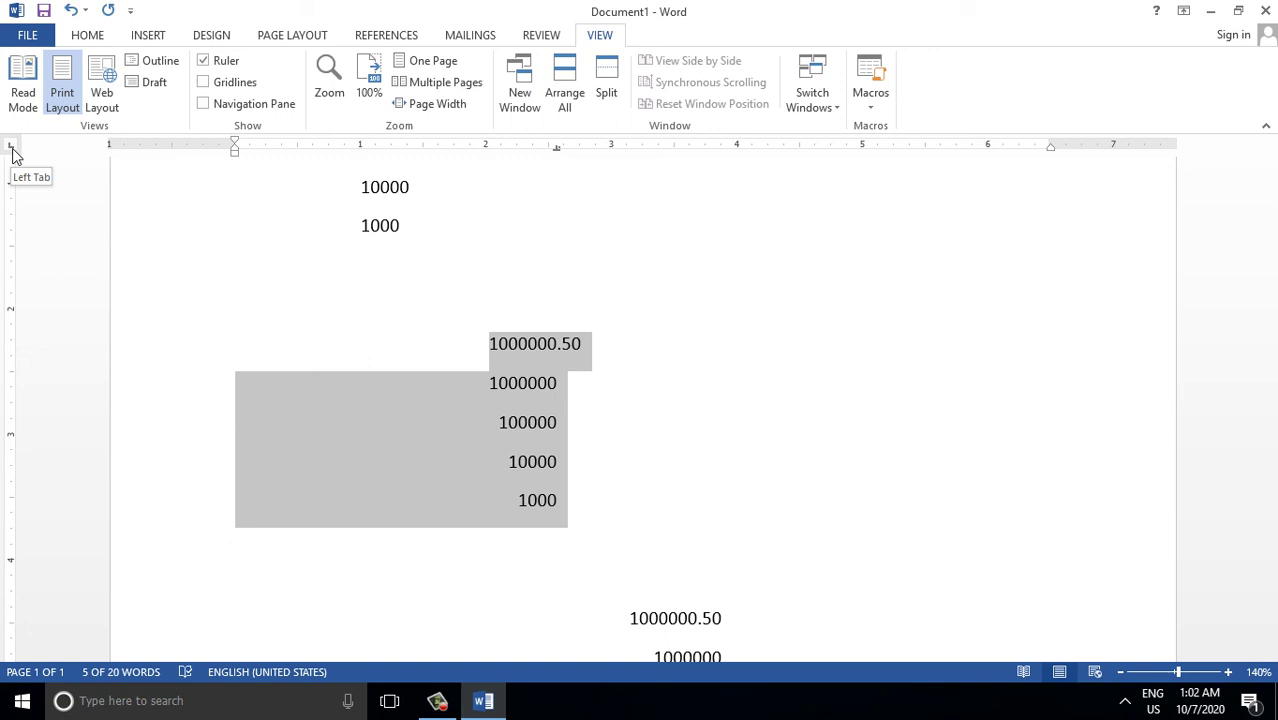
left_click(13, 150)
left_click(13, 150)
left_click_drag(557, 150, 559, 177)
left_click(554, 150)
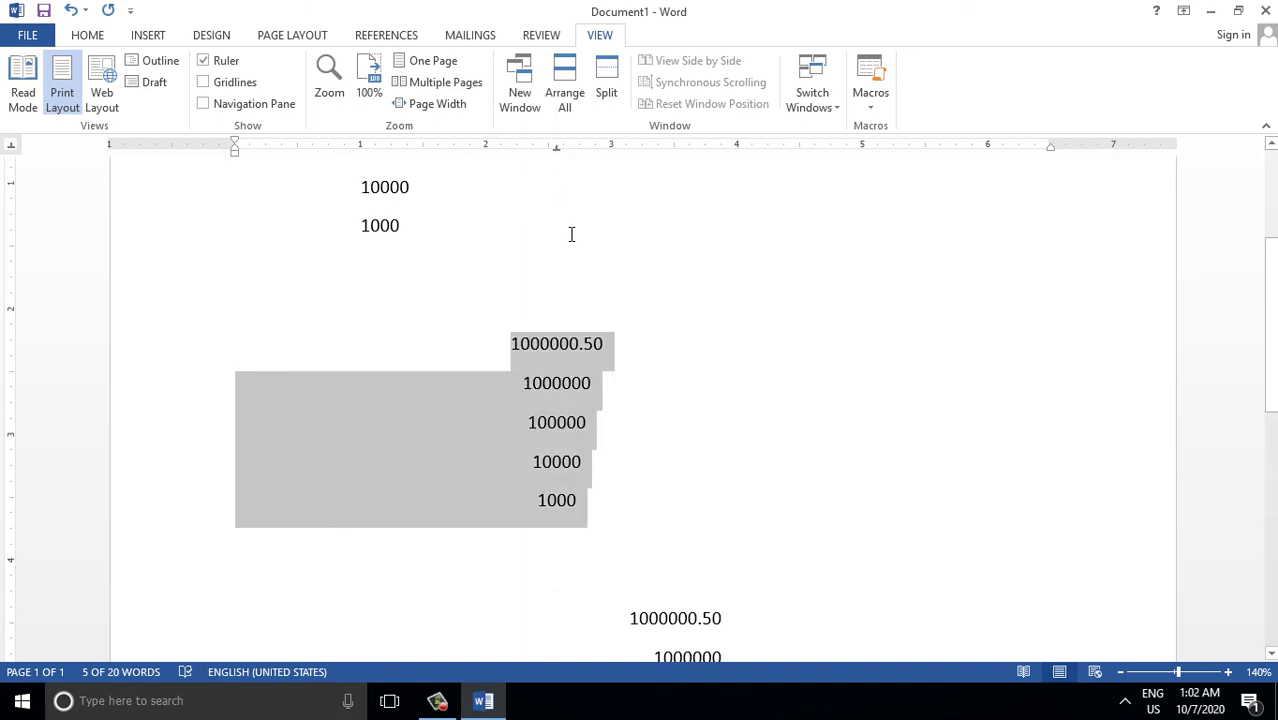
scroll(587, 397, "down", 8)
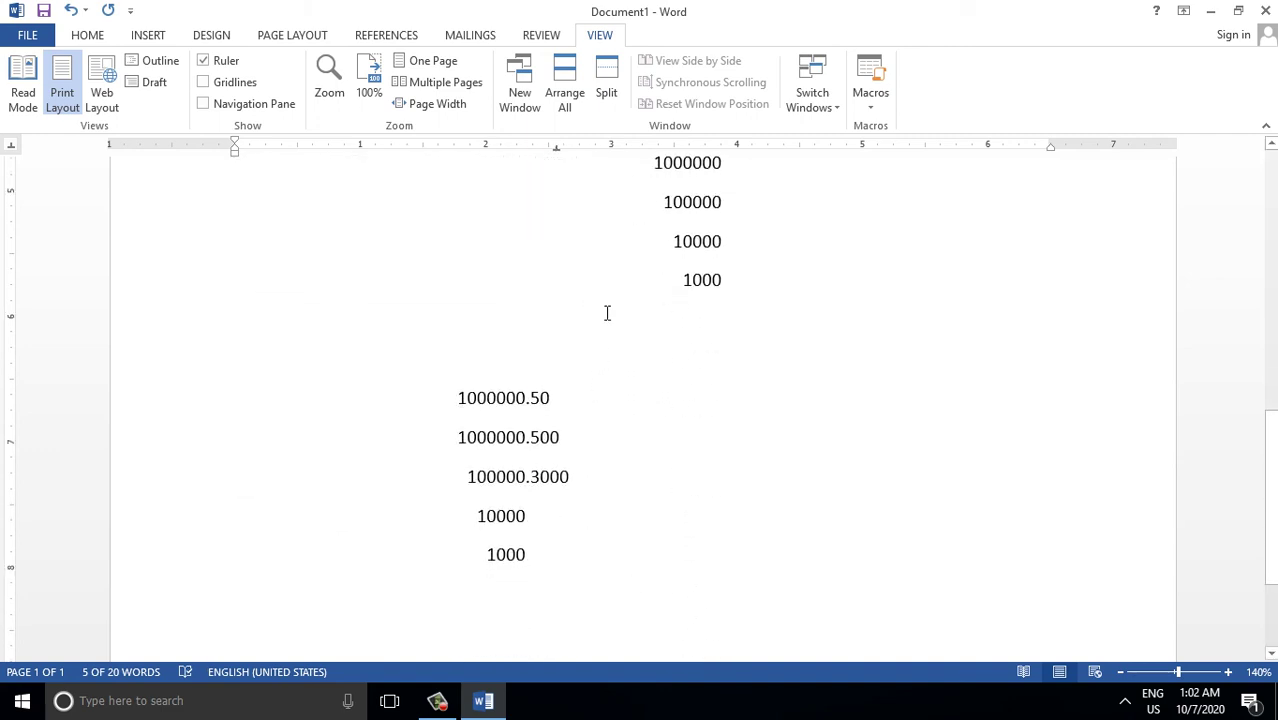
scroll(622, 342, "up", 3)
scroll(622, 342, "up", 3)
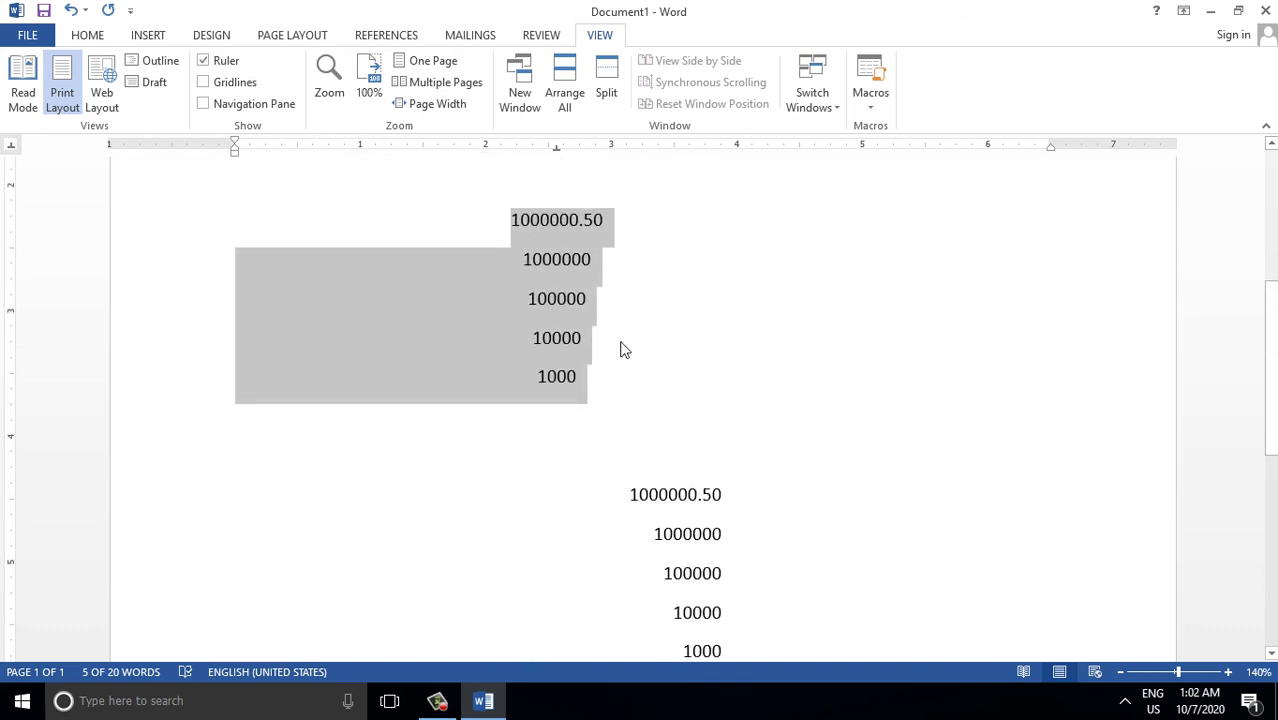
left_click(604, 431)
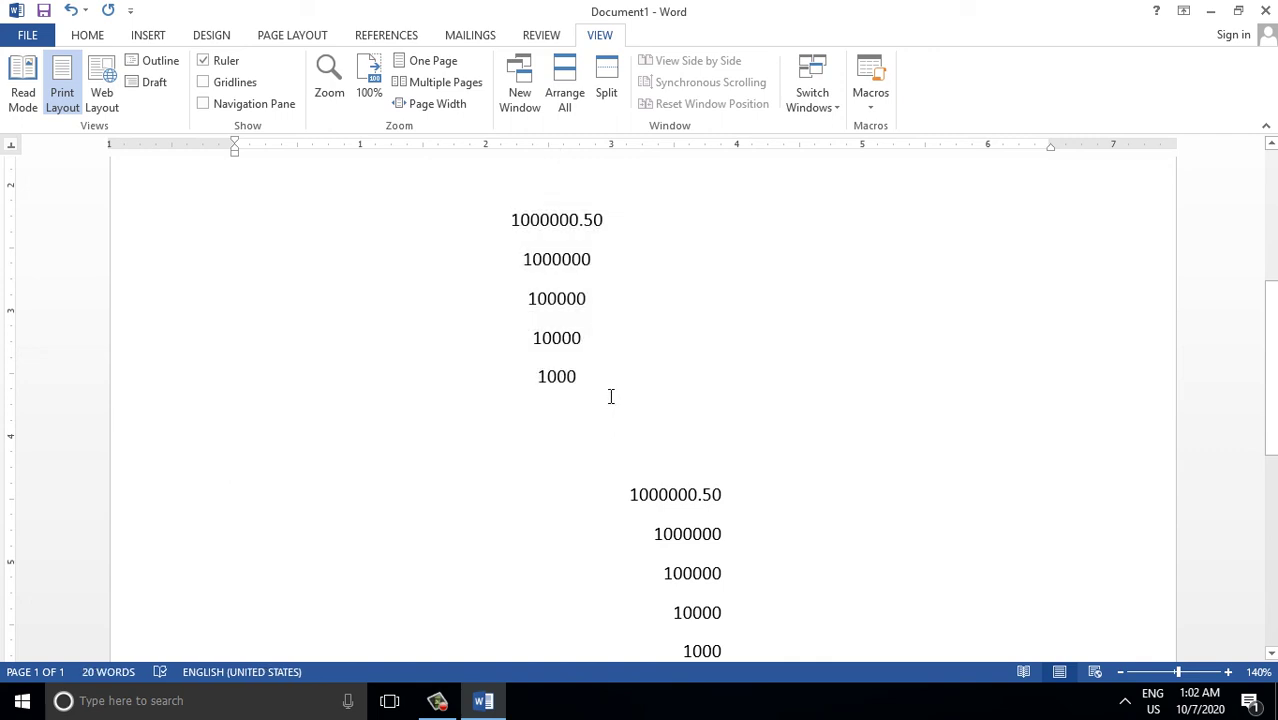
scroll(622, 378, "down", 3)
scroll(625, 374, "down", 1)
scroll(625, 374, "up", 2)
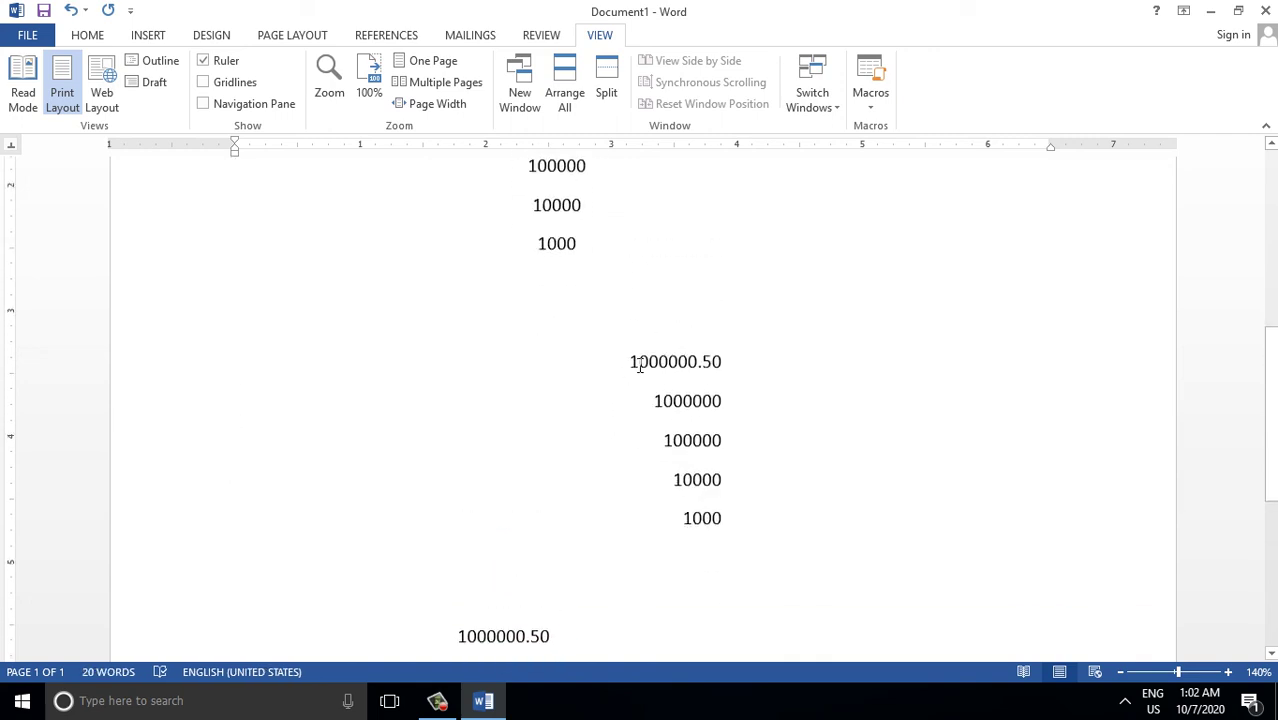
scroll(630, 370, "up", 2)
scroll(640, 365, "up", 1)
scroll(640, 365, "up", 2)
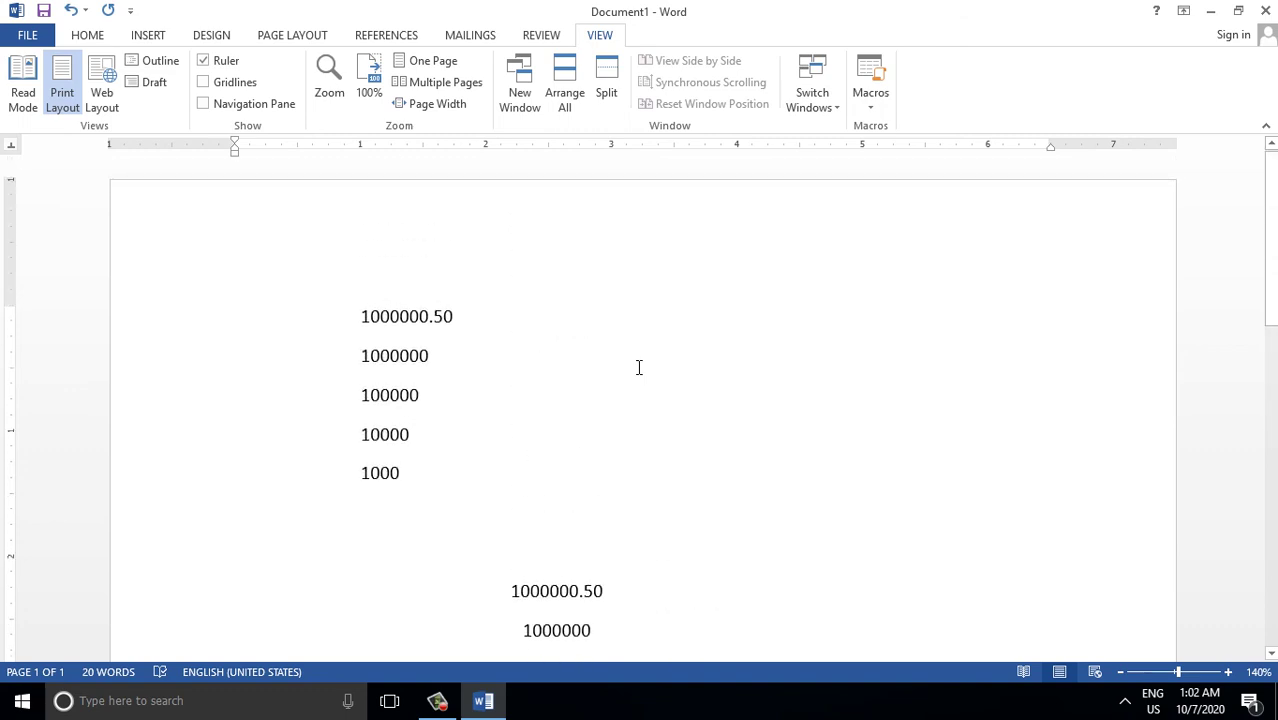
scroll(571, 456, "down", 1)
scroll(571, 460, "down", 3)
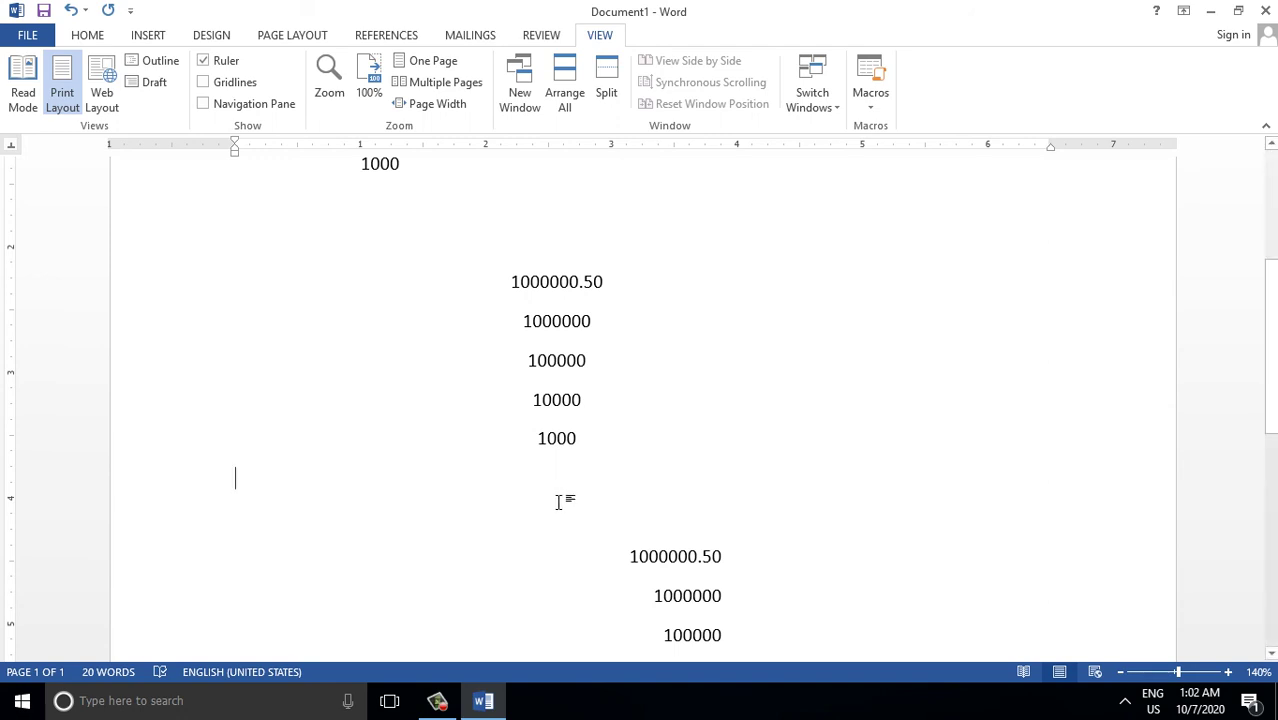
scroll(561, 500, "up", 2)
scroll(338, 363, "up", 3)
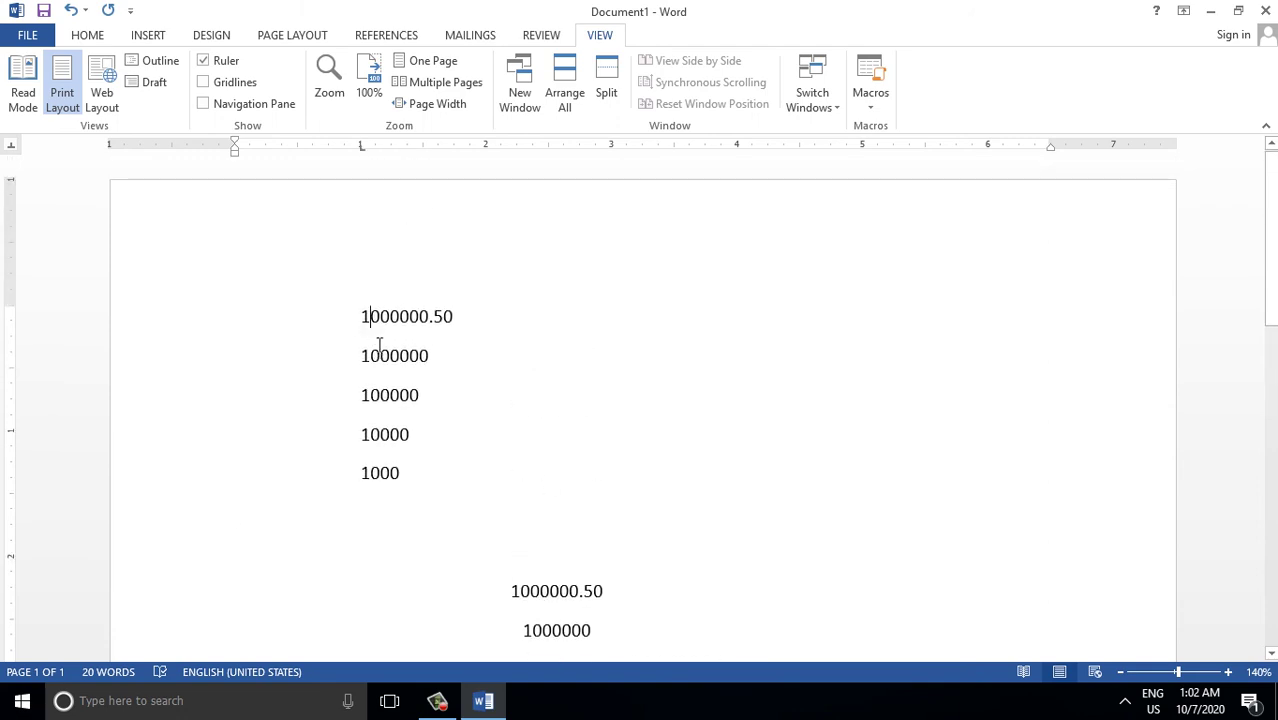
mouse_move(351, 315)
left_mouse_down()
mouse_move(422, 378)
mouse_move(442, 462)
left_mouse_up()
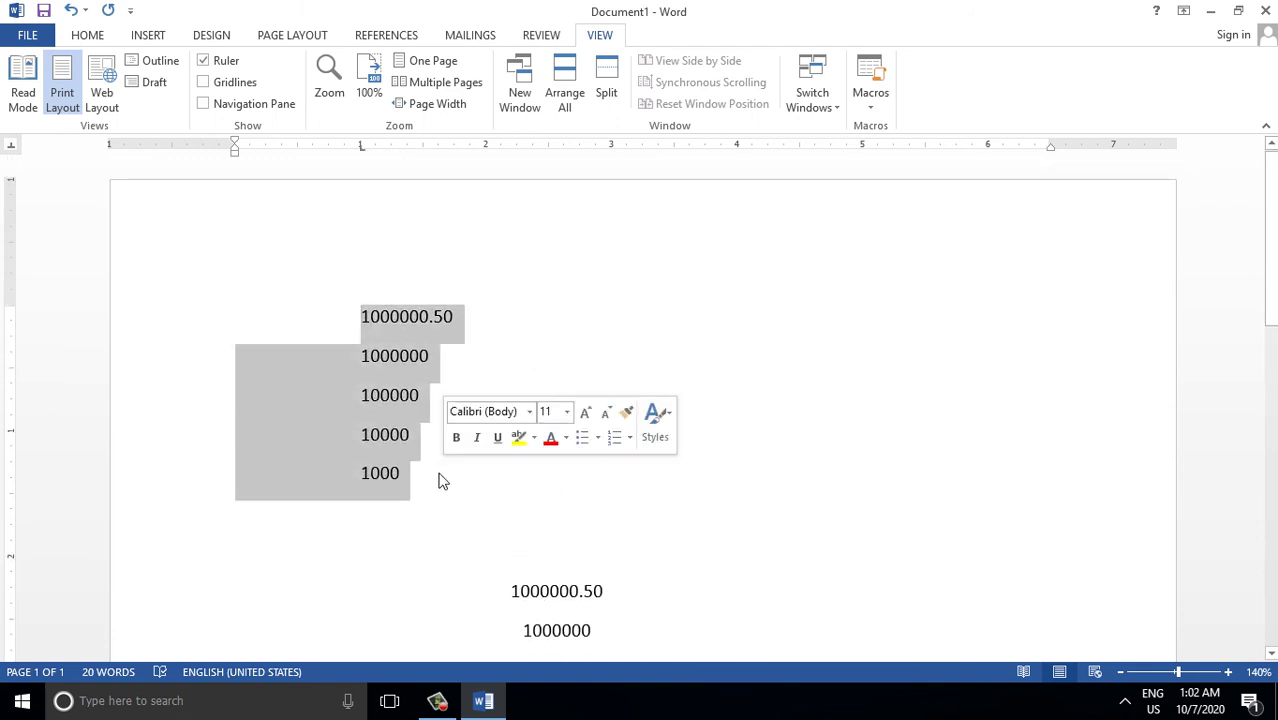
scroll(425, 522, "down", 1)
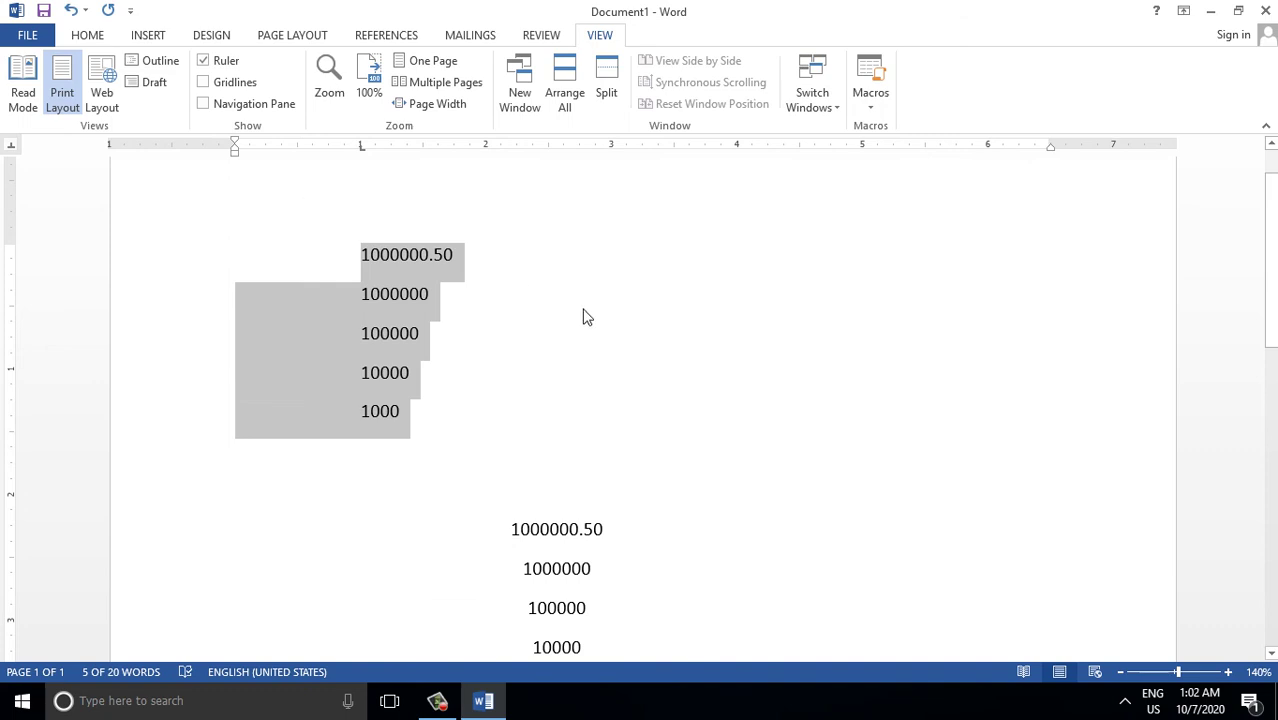
left_click(437, 703)
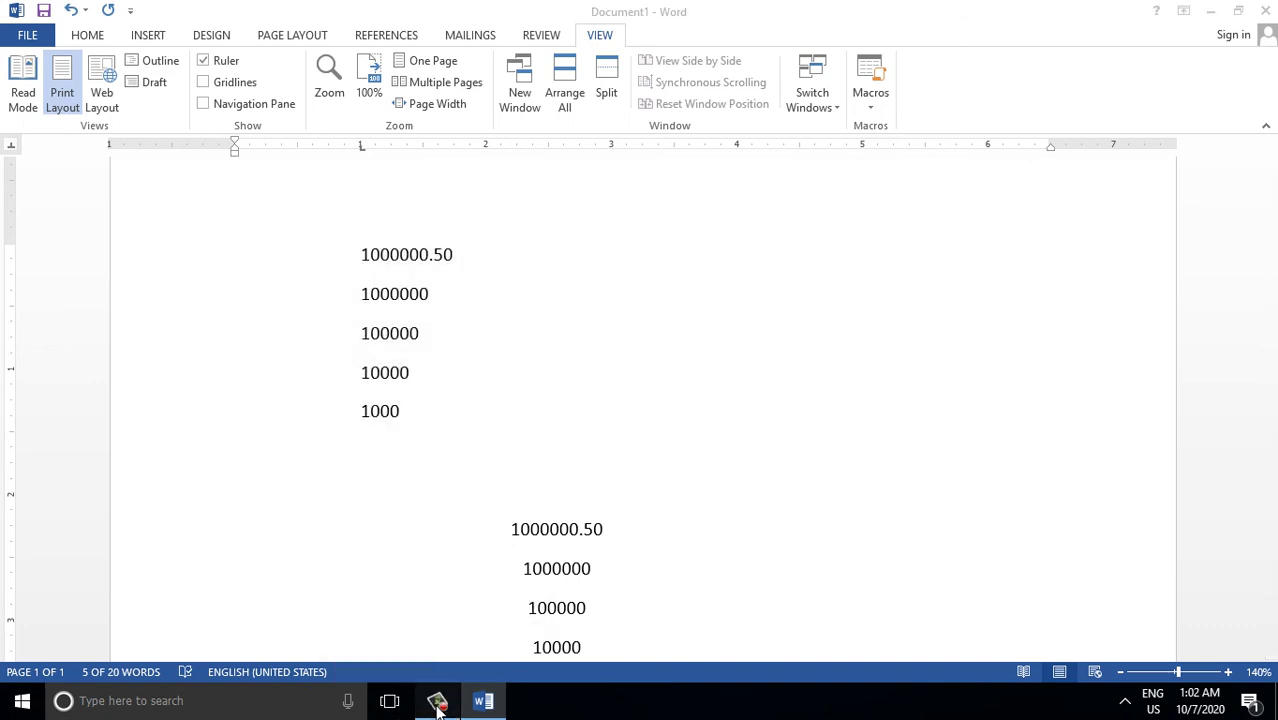